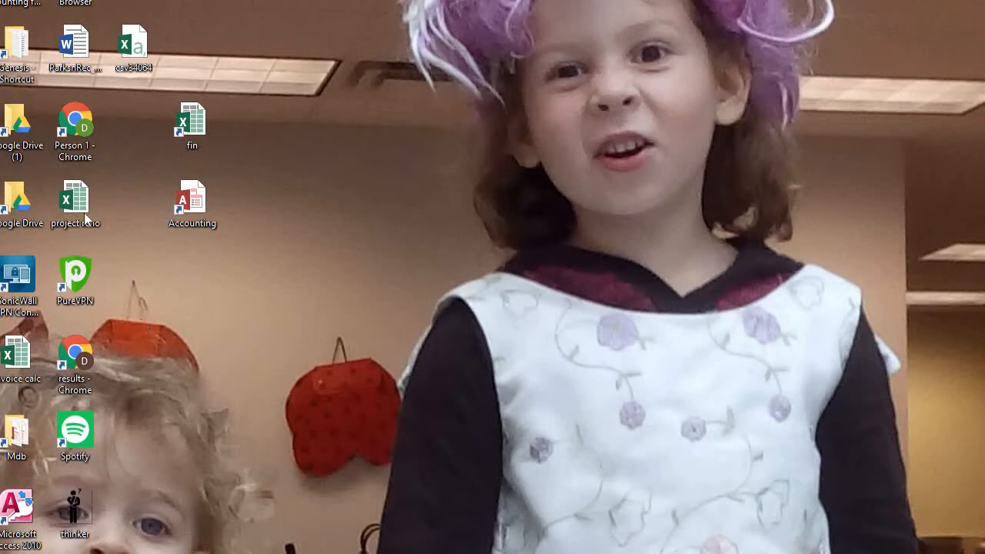
Open the recent database IISB Database 4 in Access and delete its tblSpeaker table
click(343, 551)
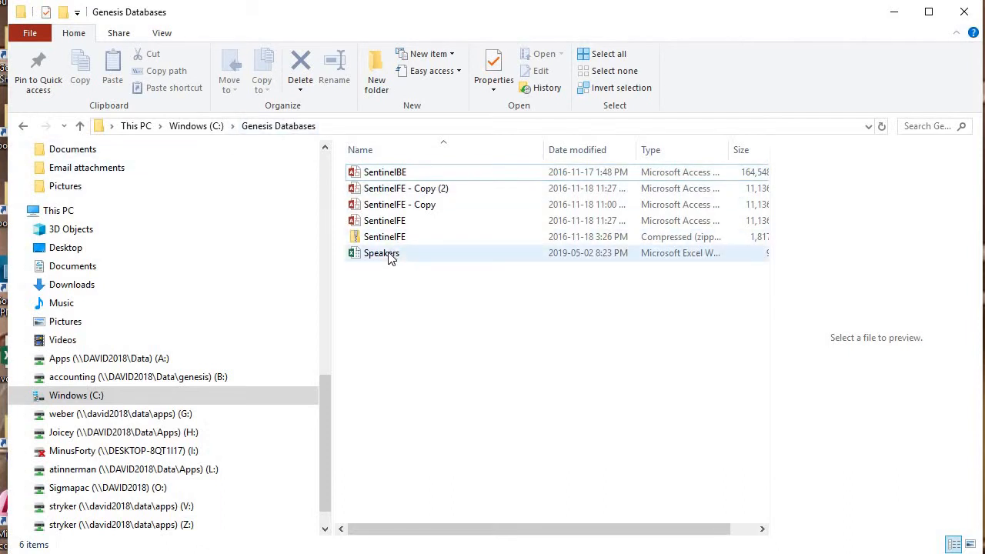
click(963, 11)
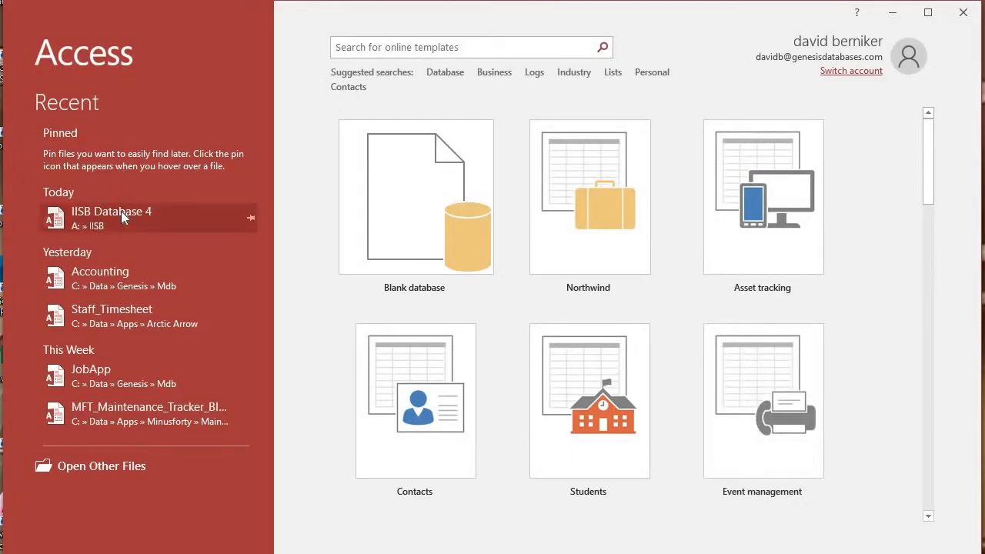
click(121, 211)
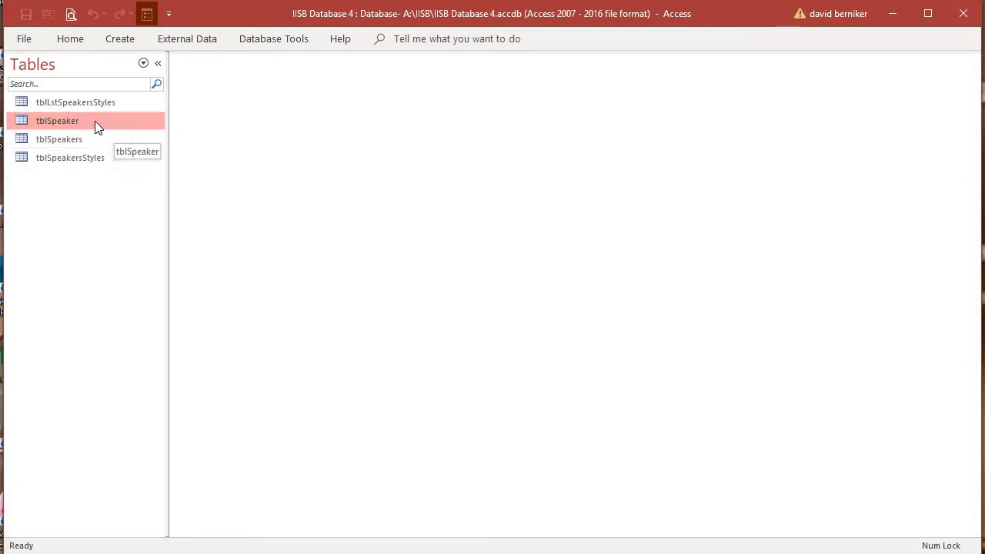
key(Delete)
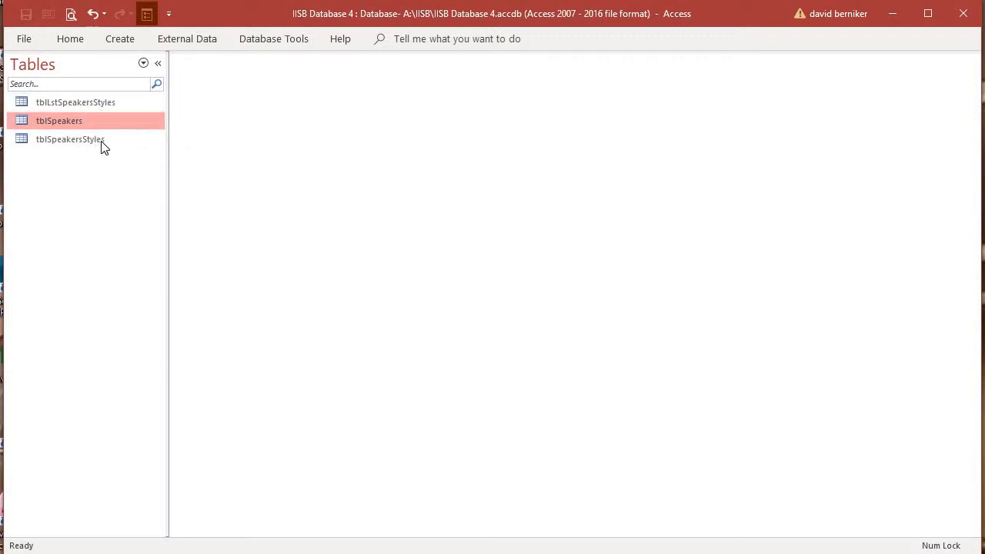
Review the fields of tblSpeakers and tblSpeakersStyles, then close both tables without saving layout changes
double_click(101, 122)
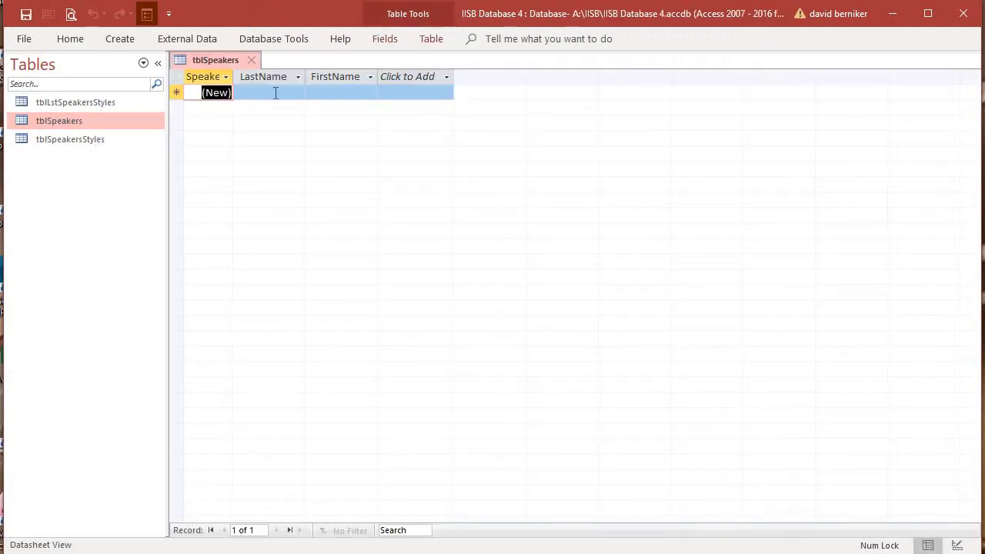
double_click(106, 142)
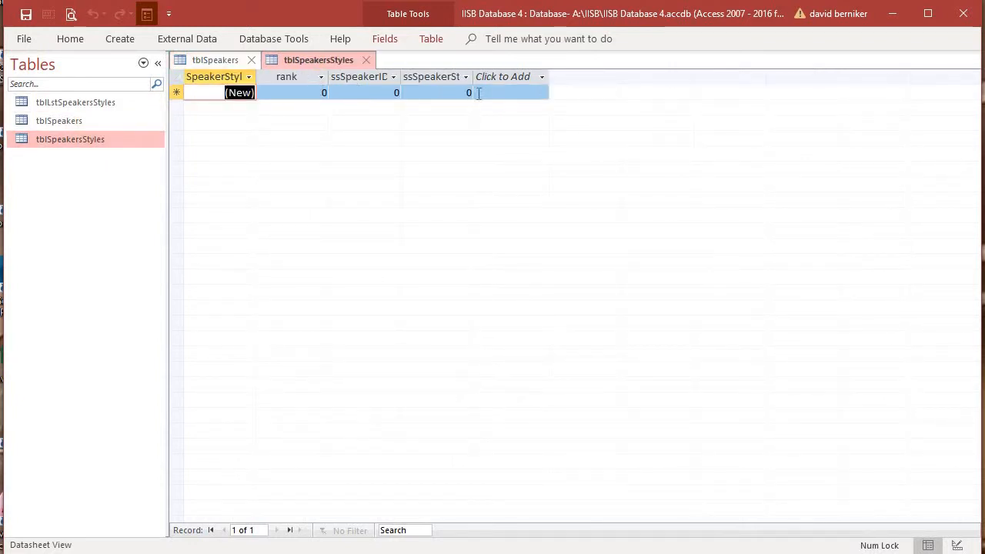
drag(473, 77, 514, 74)
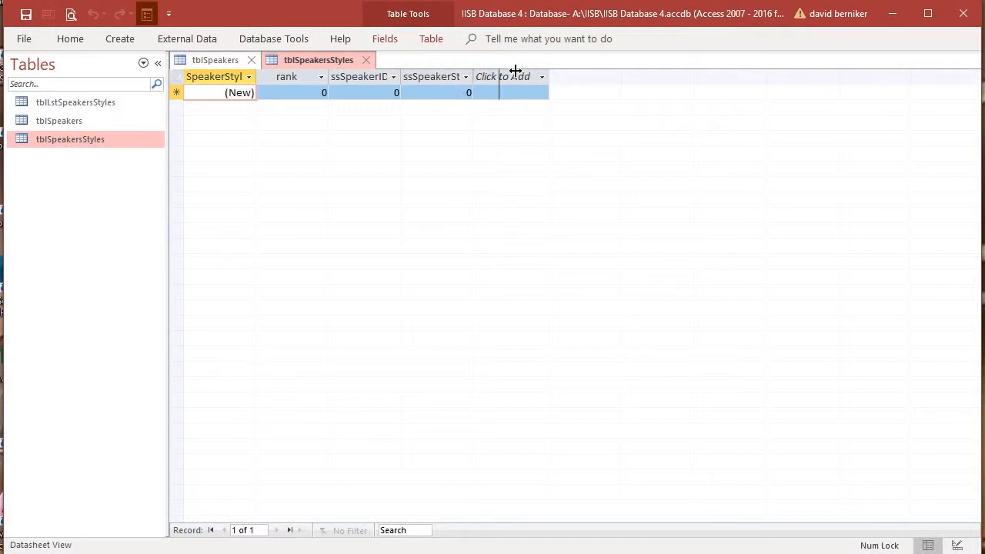
click(518, 79)
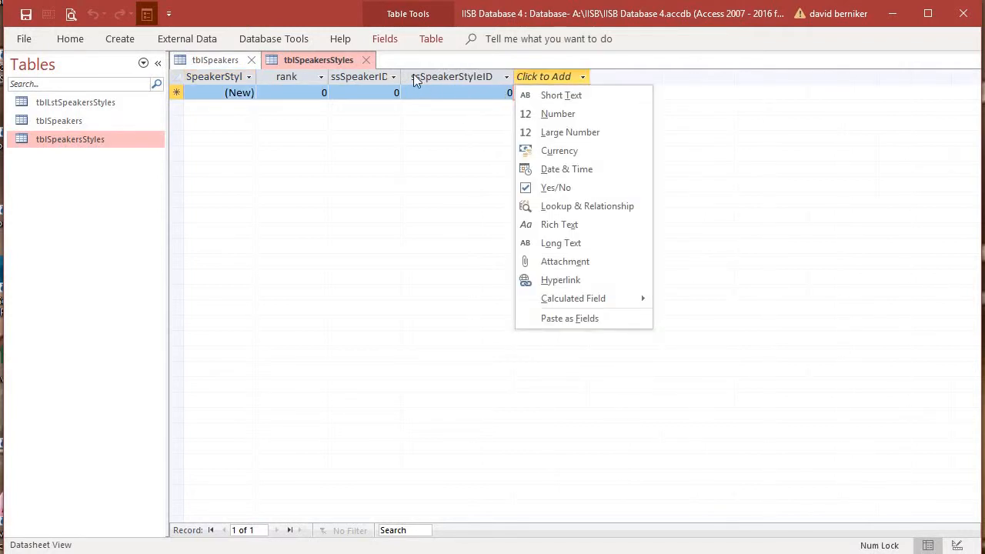
click(359, 62)
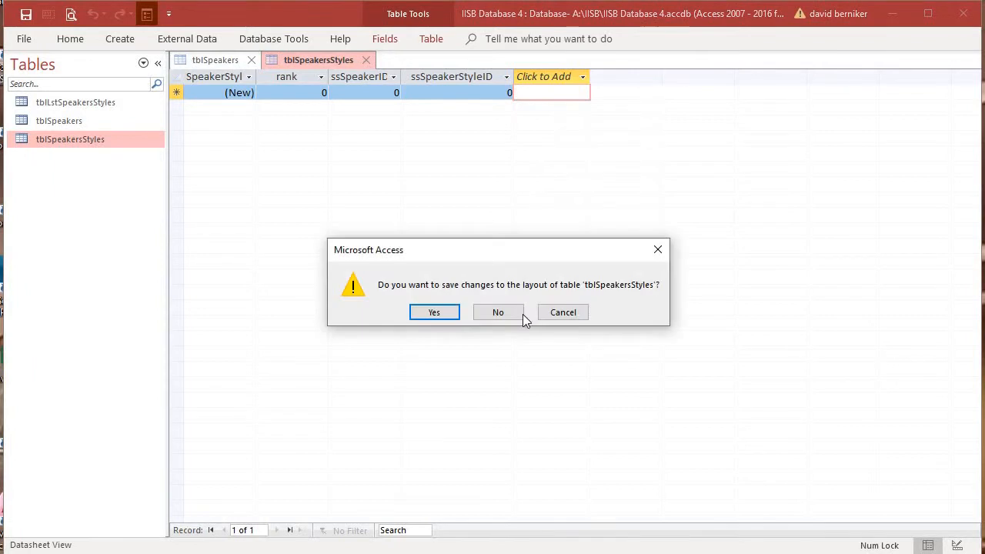
click(499, 310)
click(255, 60)
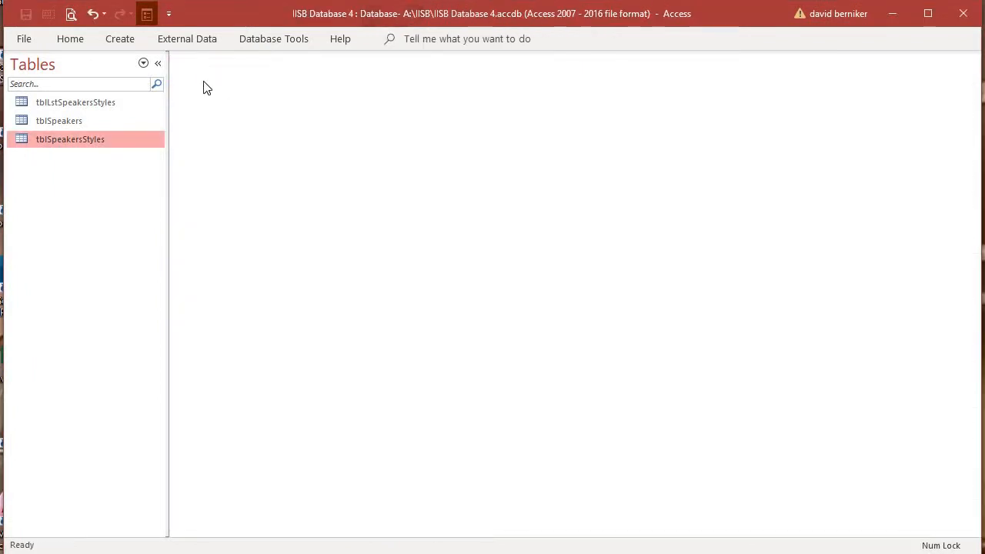
Start an Excel external data import with Speakers.xlsx from C:\Genesis Databases as the source file
click(198, 42)
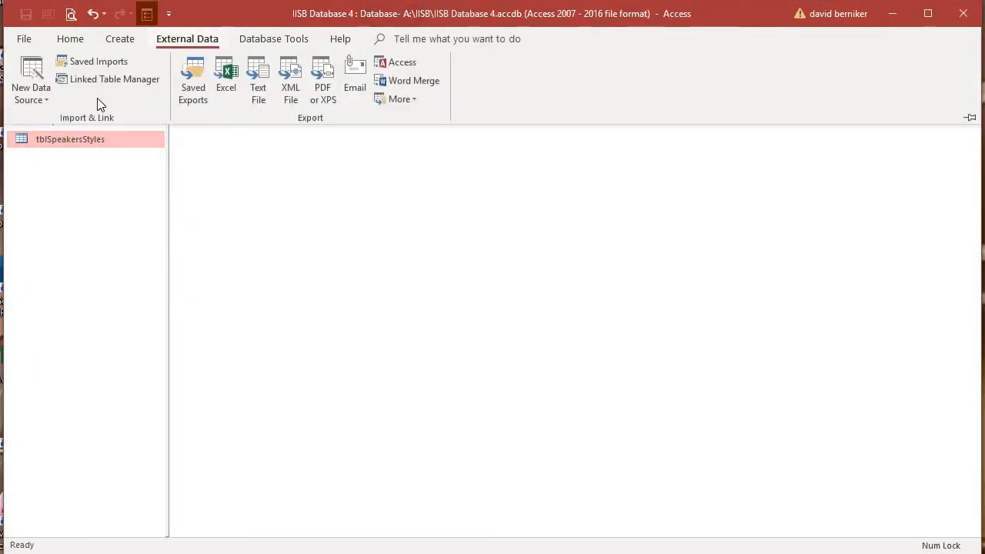
click(38, 96)
mouse_move(91, 137)
click(203, 130)
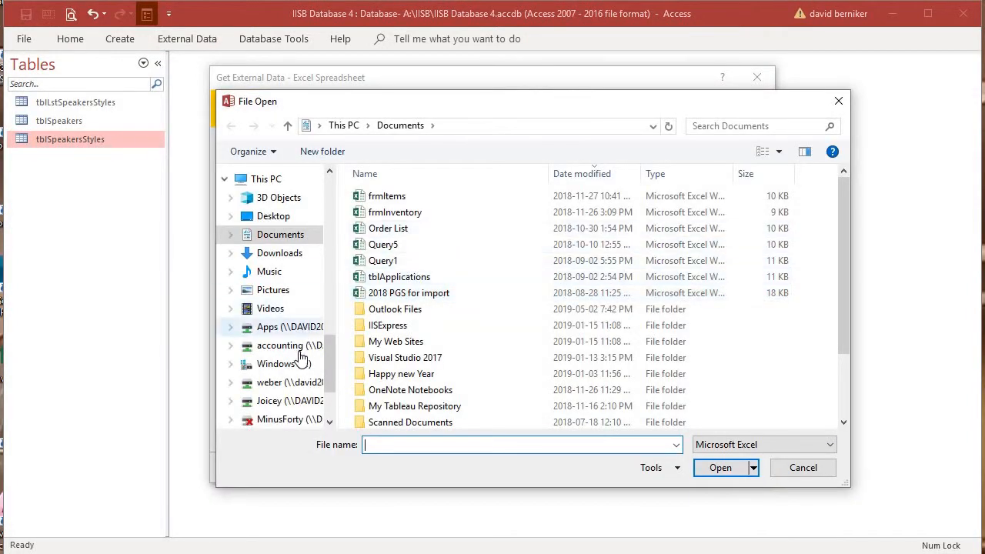
click(282, 363)
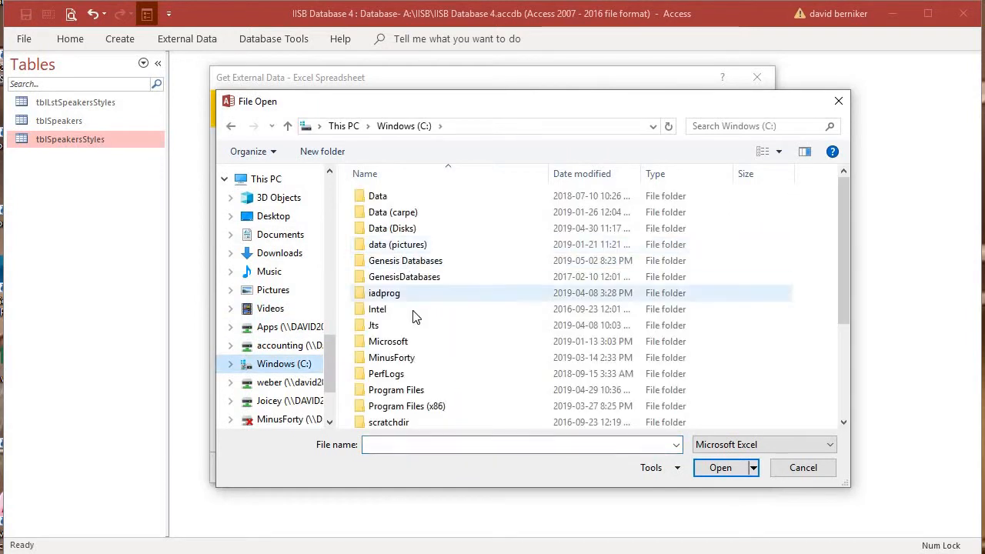
double_click(425, 263)
double_click(418, 199)
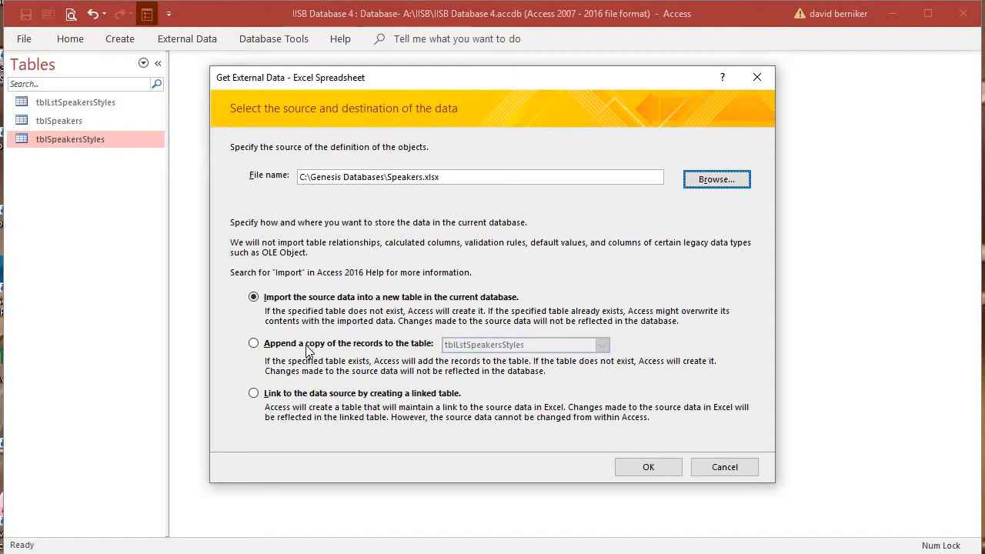
Link the tblSpeaker worksheet as linked table tblSpeaker, using the first row as column headings, and check its records
click(254, 394)
click(646, 467)
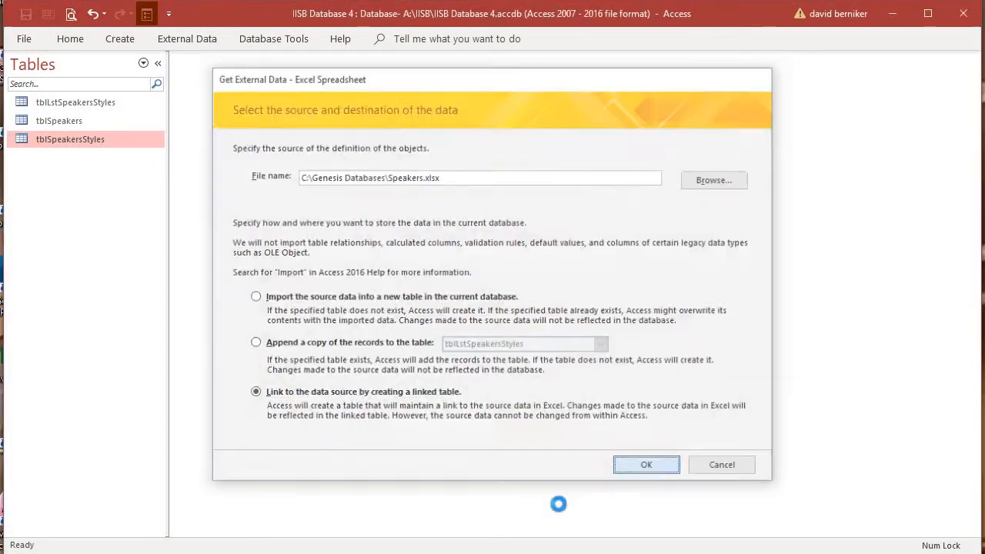
click(652, 445)
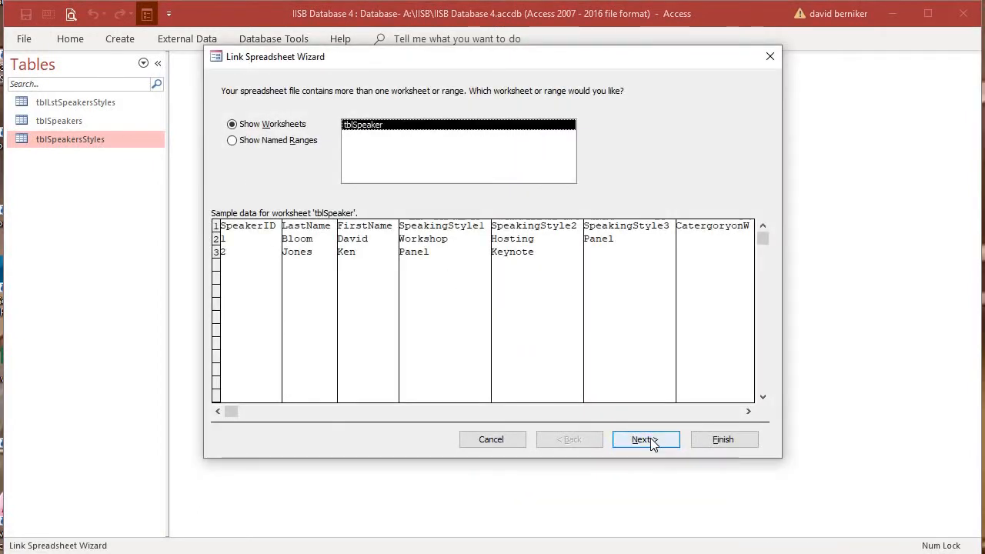
click(266, 133)
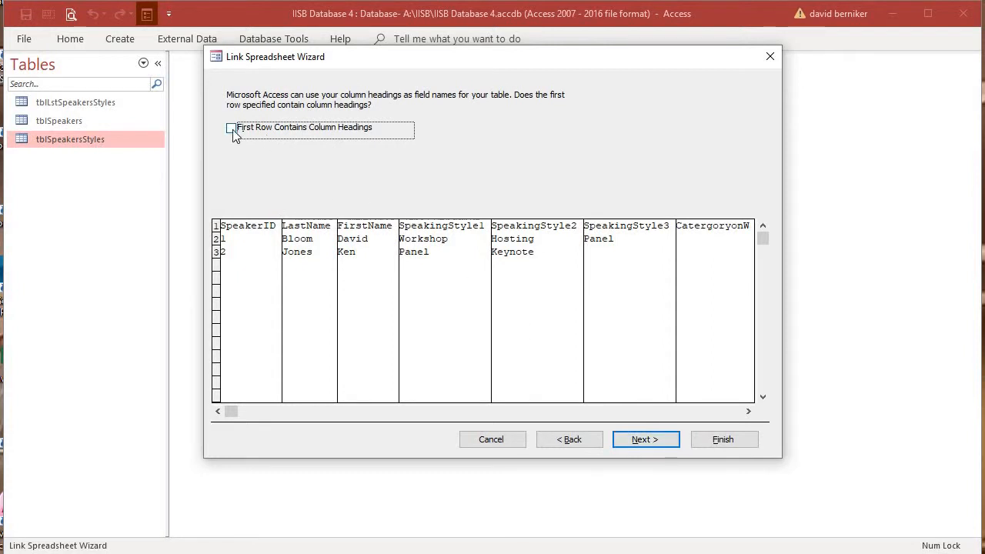
click(671, 445)
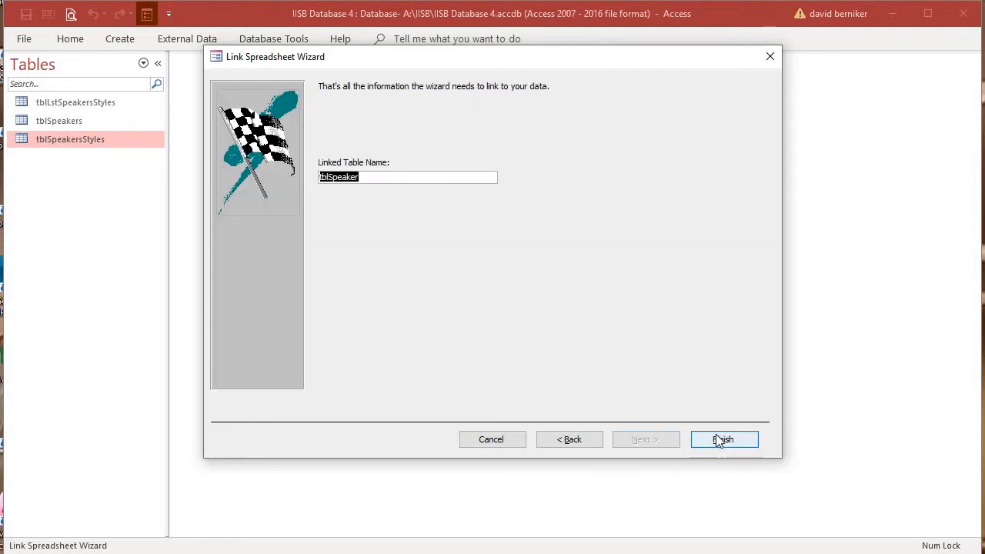
click(716, 442)
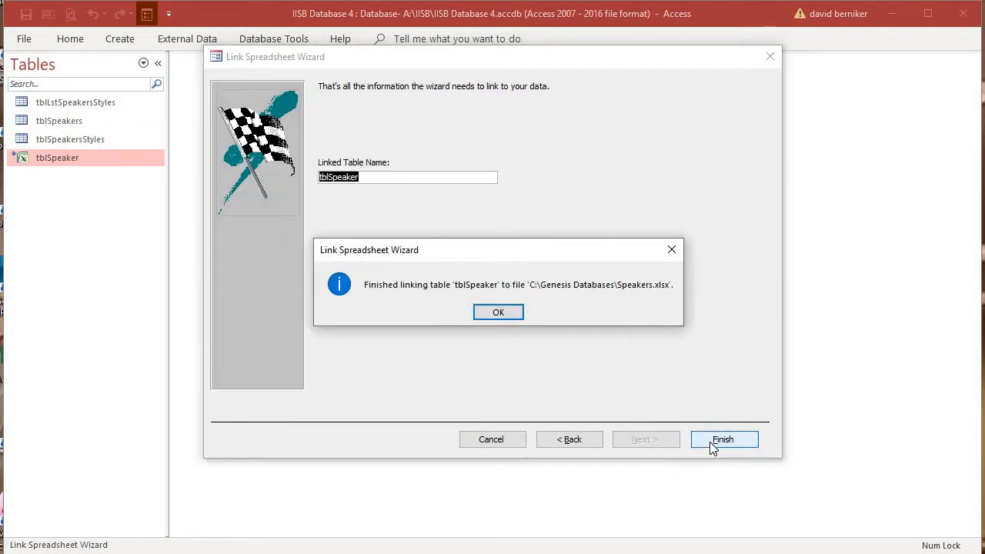
click(501, 311)
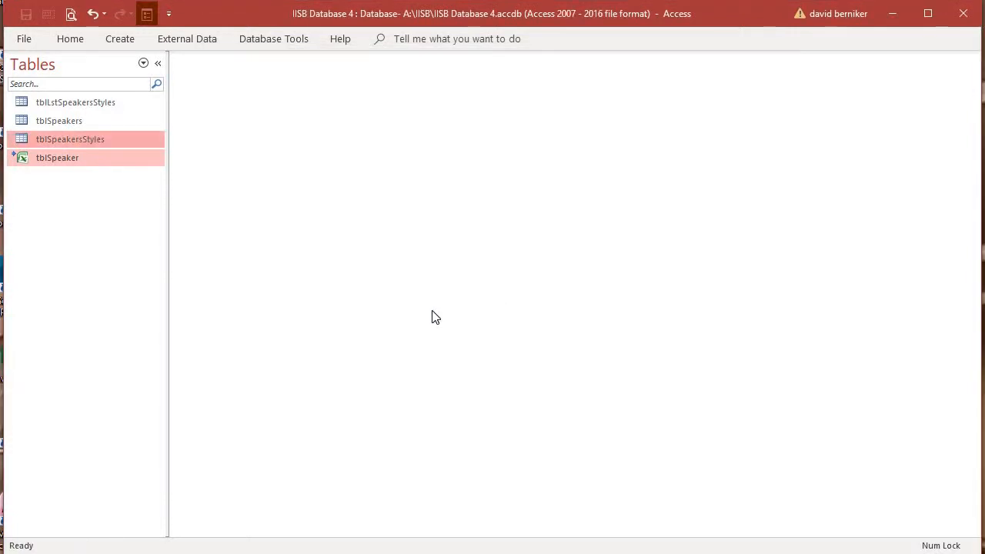
double_click(96, 159)
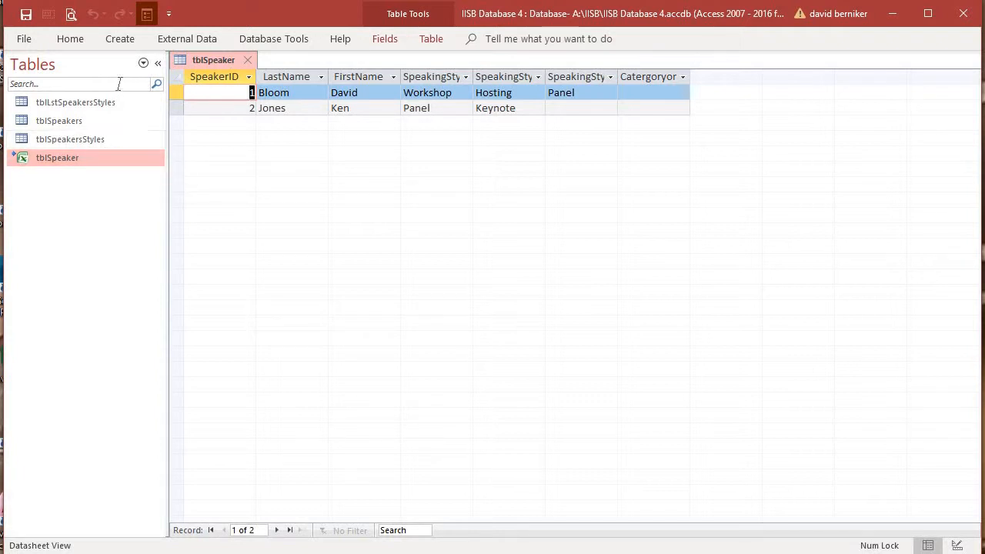
click(246, 60)
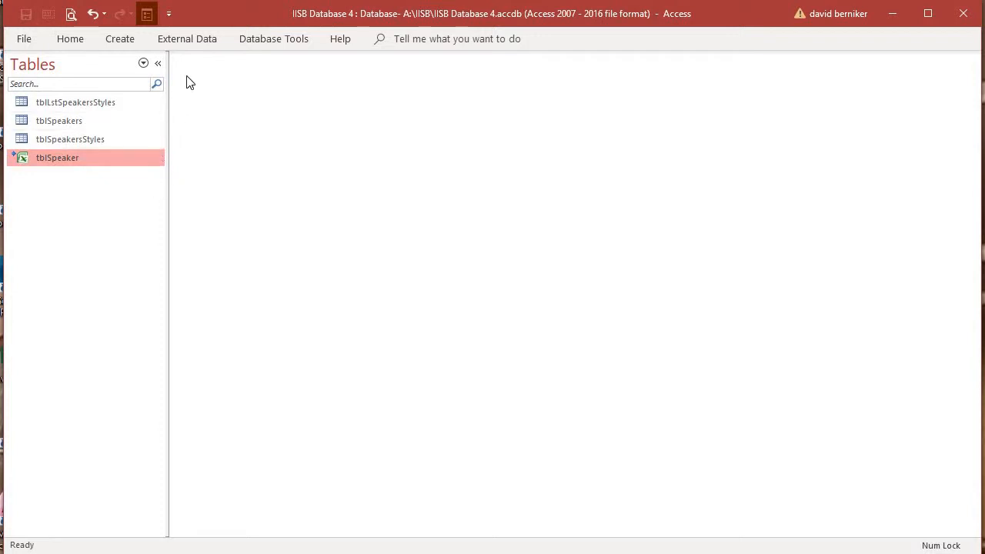
Create a query in design view based on the linked tblSpeaker table and include all its fields
click(110, 42)
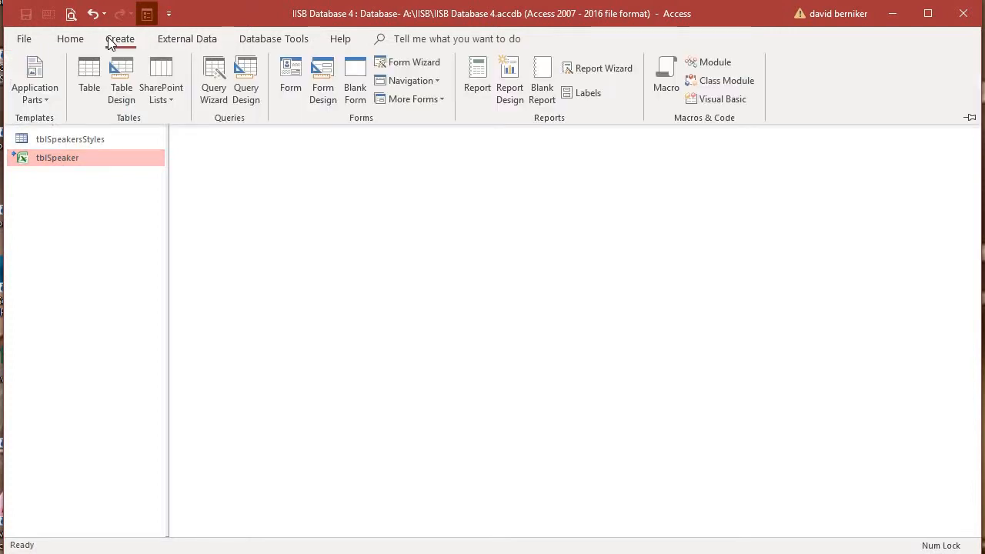
click(245, 86)
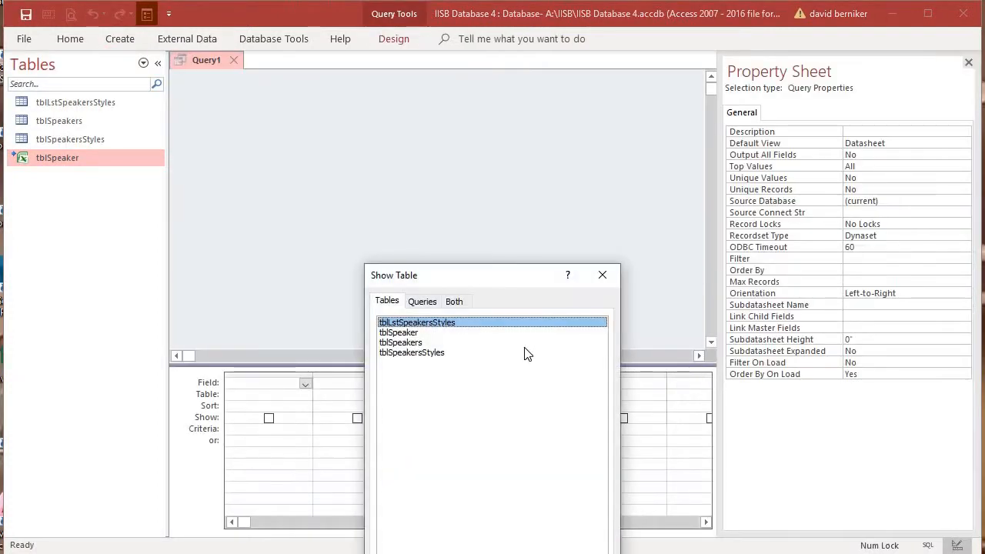
double_click(431, 332)
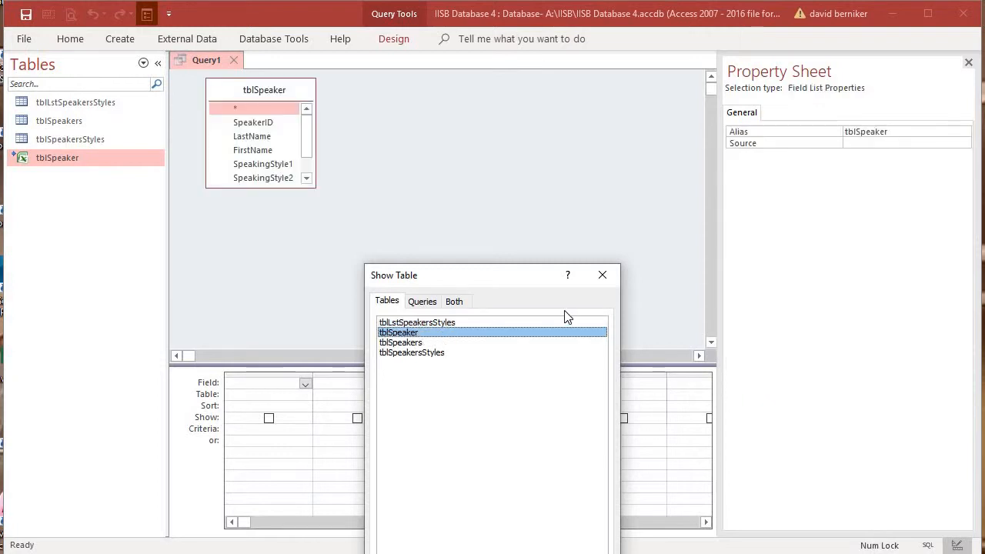
click(603, 276)
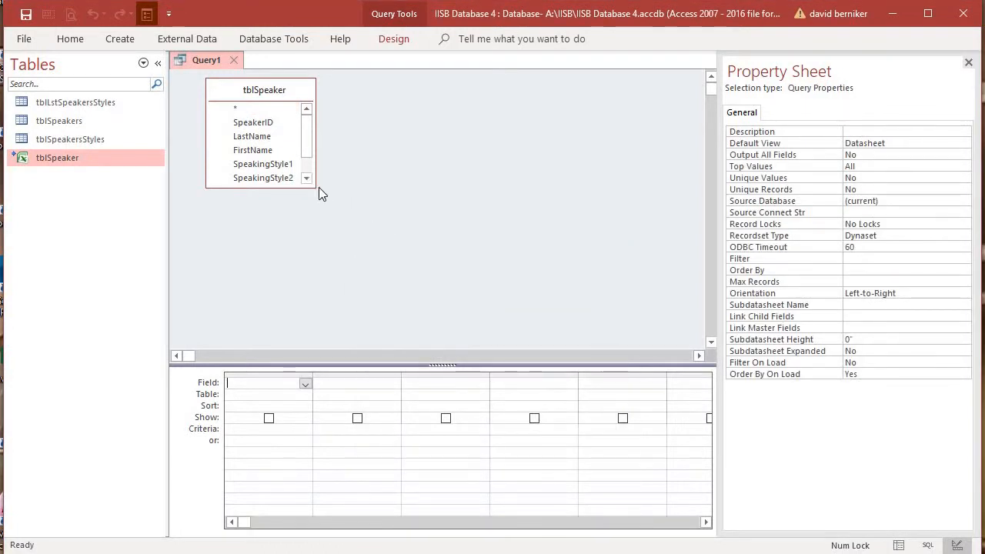
drag(315, 187, 404, 248)
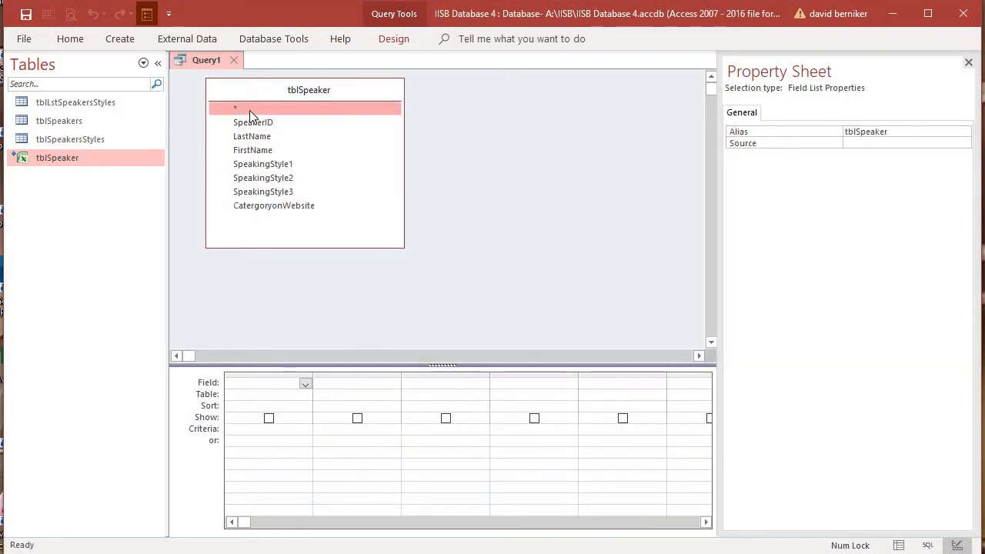
double_click(249, 111)
Change the query to a make-table query that creates tblSpeakersProcessing in the current database
right_click(450, 191)
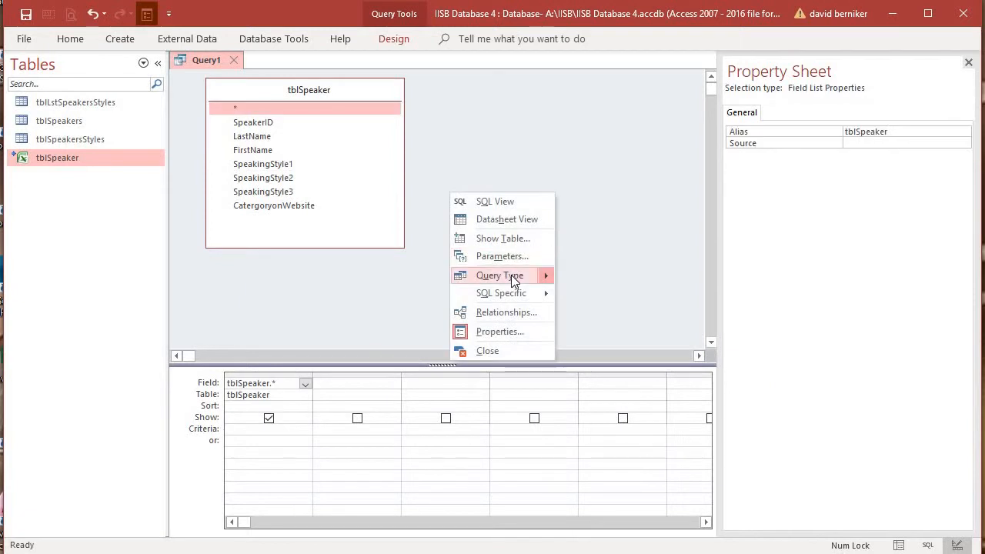
mouse_move(511, 275)
click(637, 311)
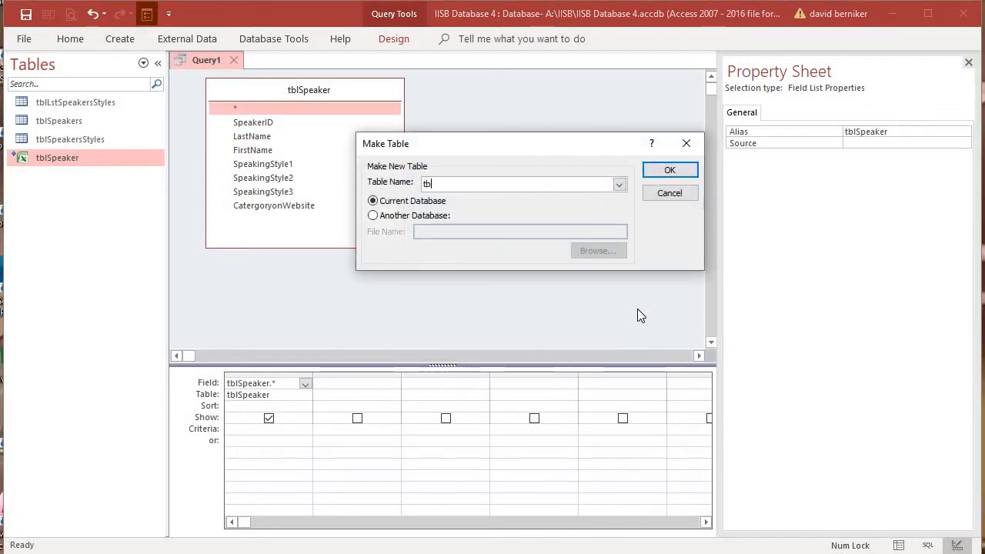
text(tblSpeaker)
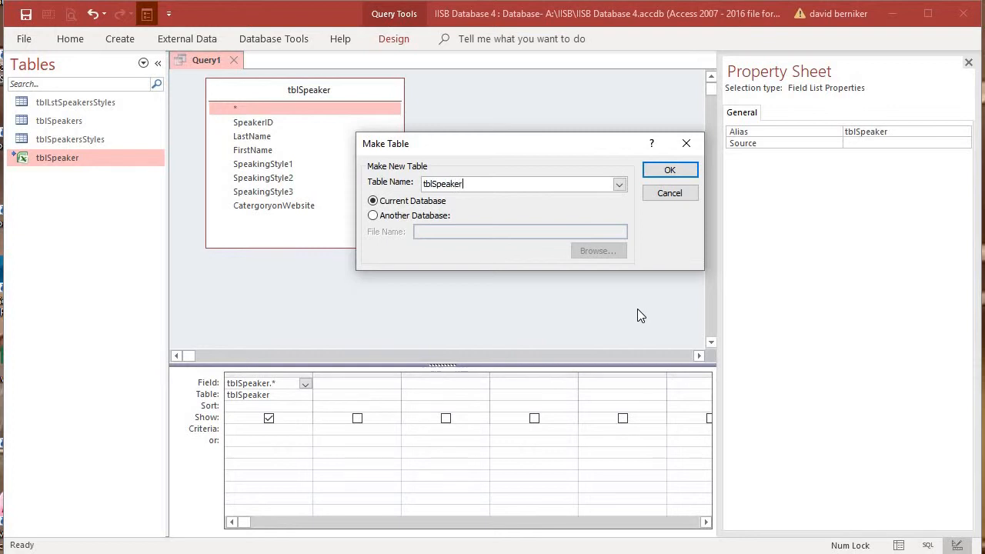
text(sProcessing)
click(665, 173)
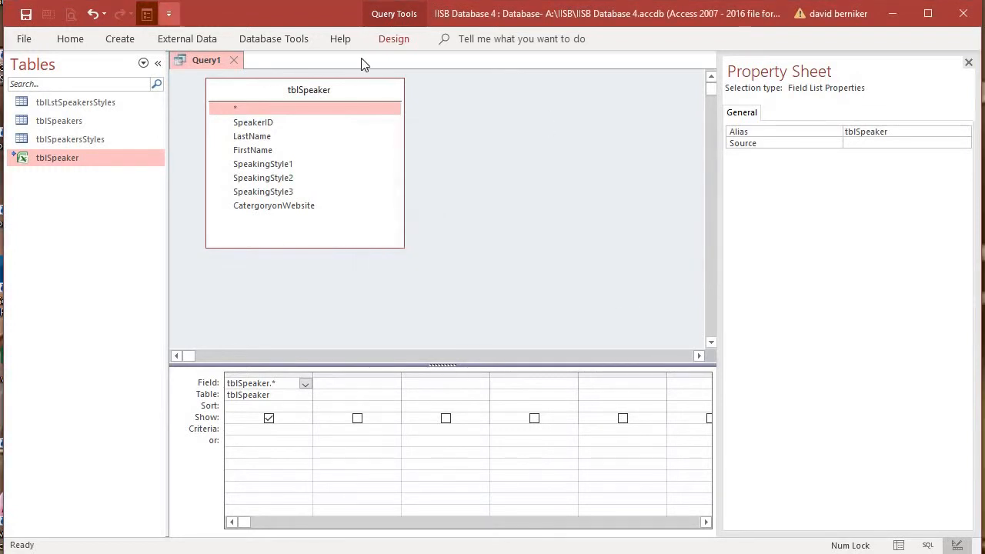
Run the make-table query and accept creating the new table with the selected records
click(391, 40)
click(52, 73)
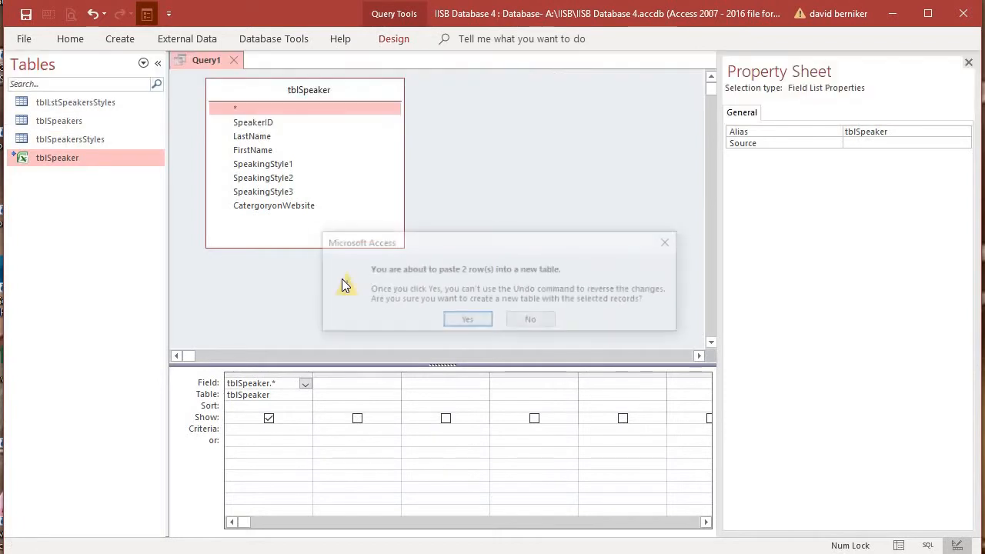
click(464, 320)
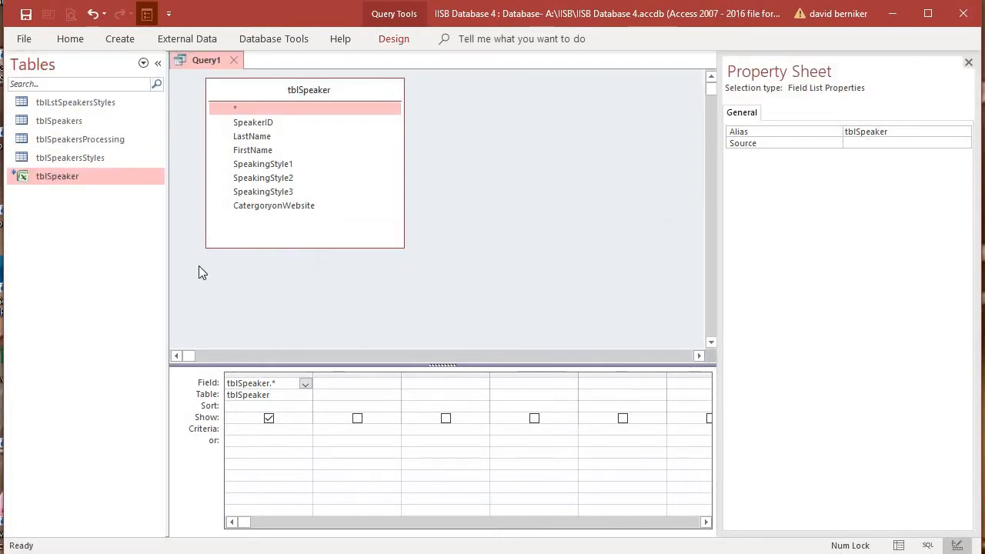
Open tblSpeakersProcessing, delete both of its records and close the table
double_click(105, 140)
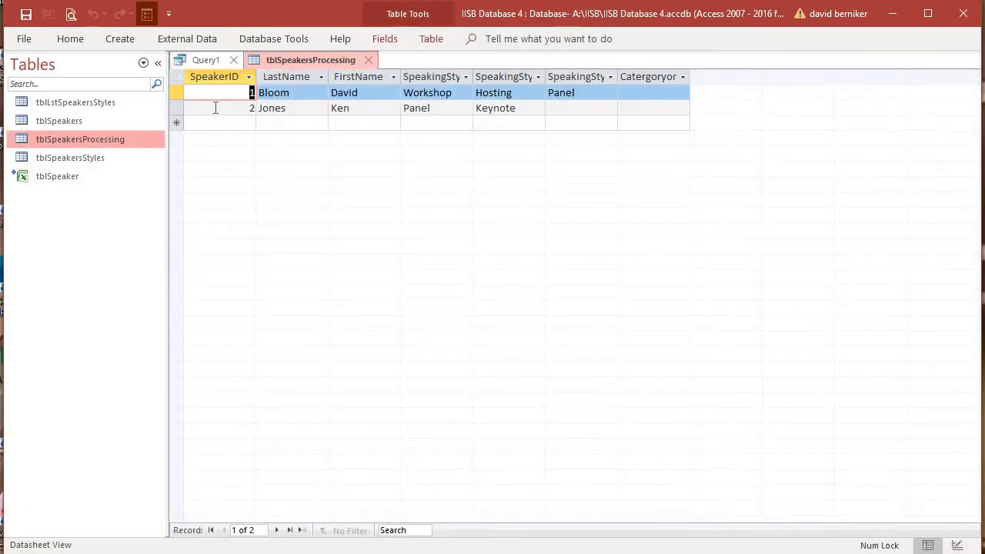
drag(182, 107, 182, 83)
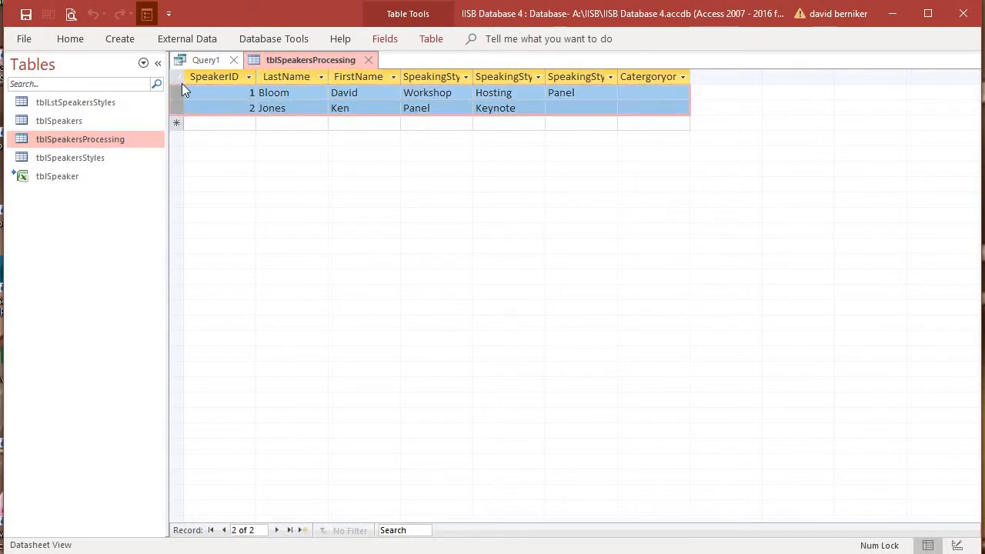
key(Delete)
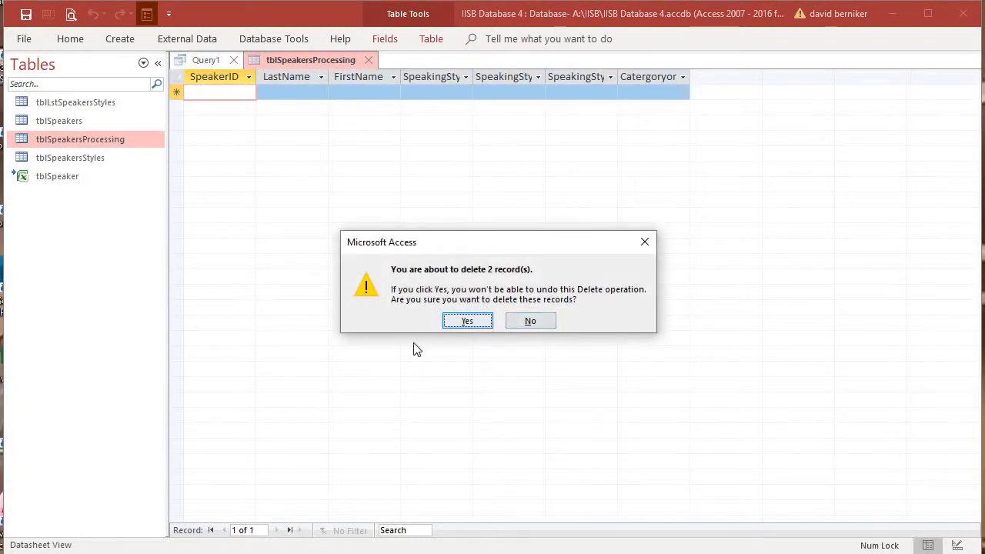
key(Return)
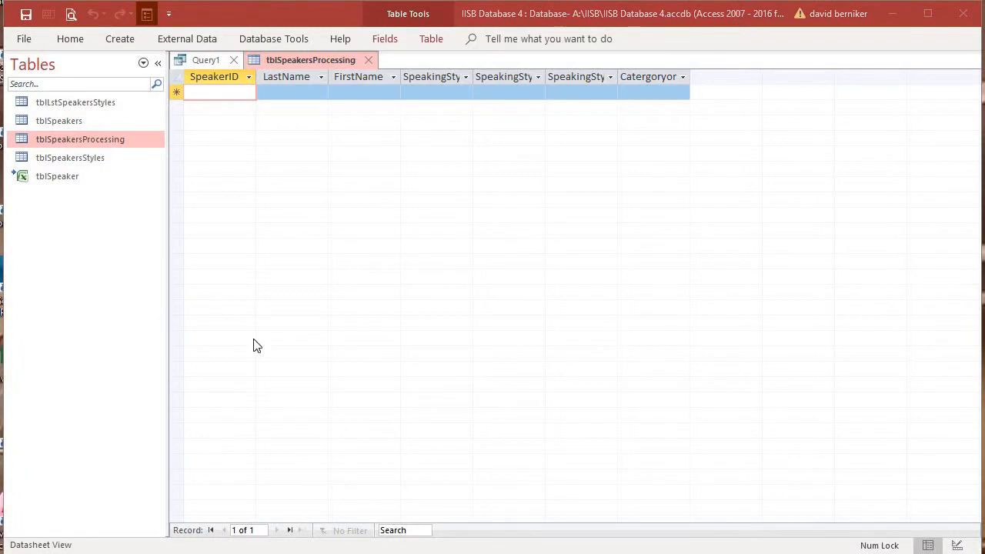
click(369, 60)
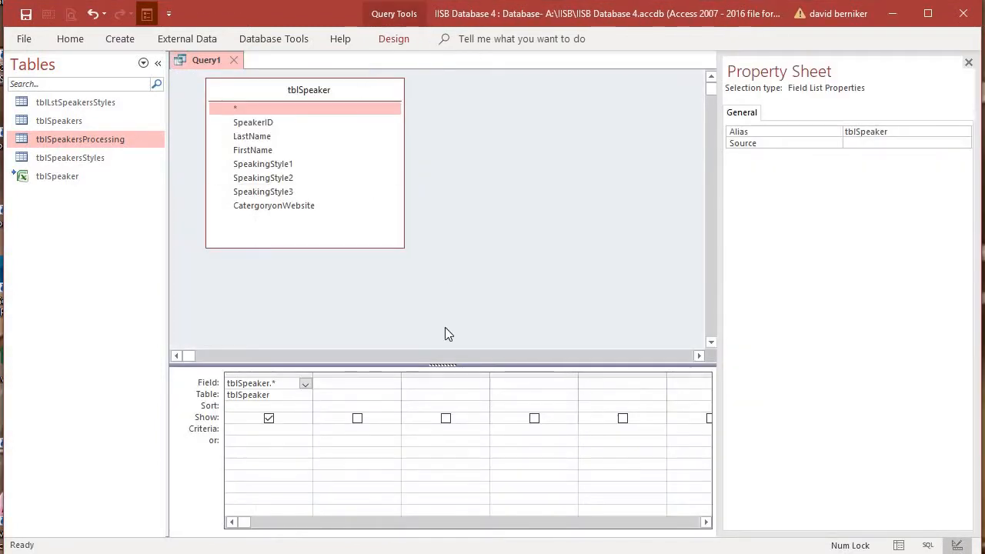
Change the query to an append query targeting tblSpeakersProcessing in the current database, and widen its first grid column
right_click(448, 197)
mouse_move(520, 283)
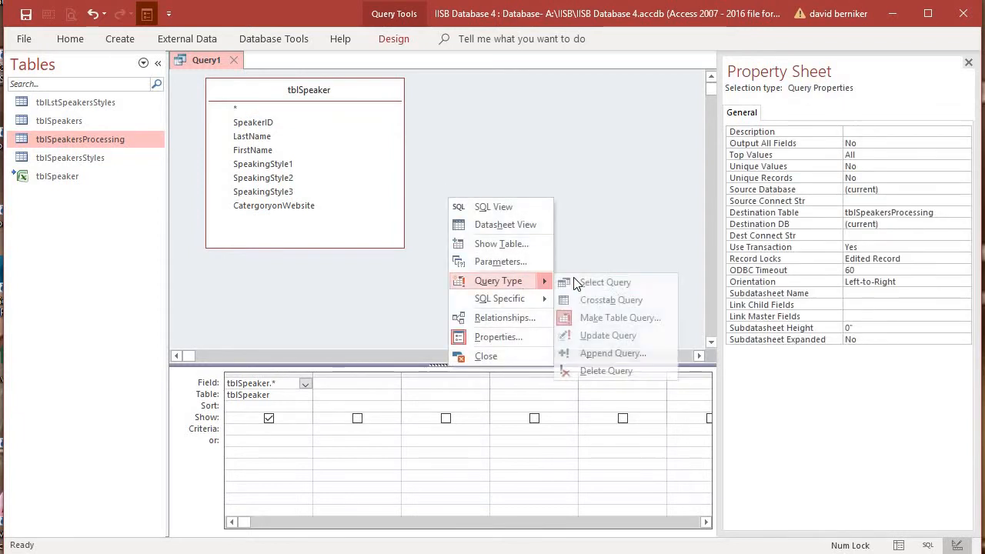
click(616, 350)
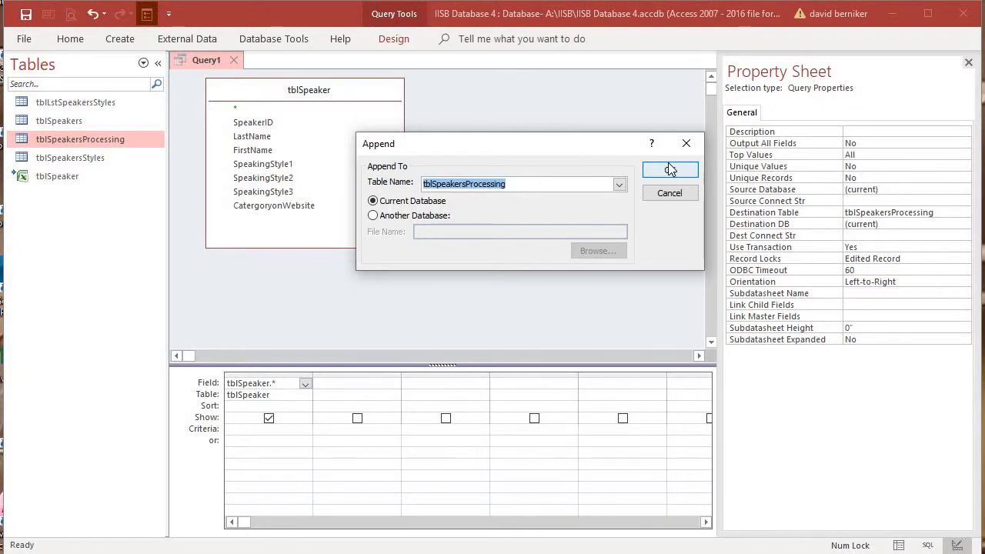
click(669, 168)
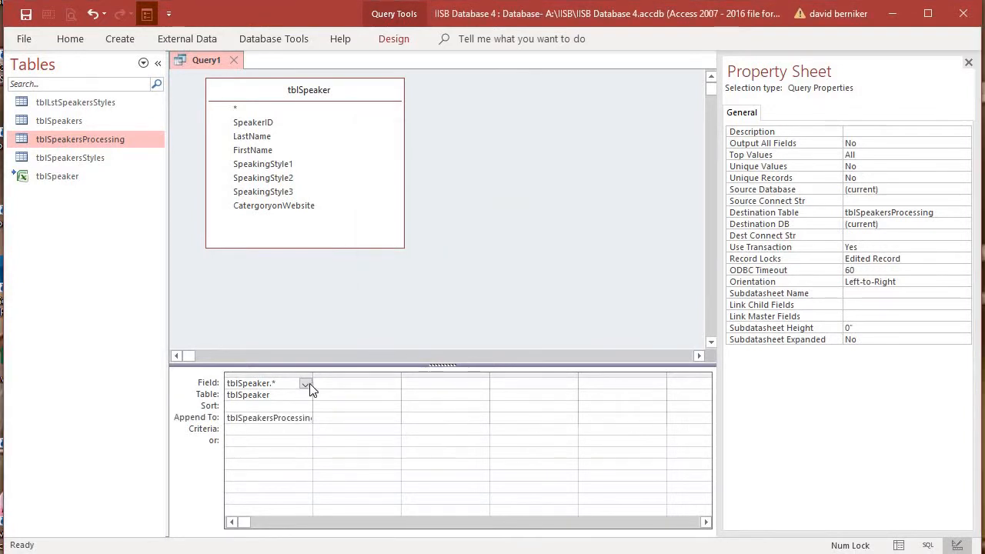
drag(309, 375, 359, 371)
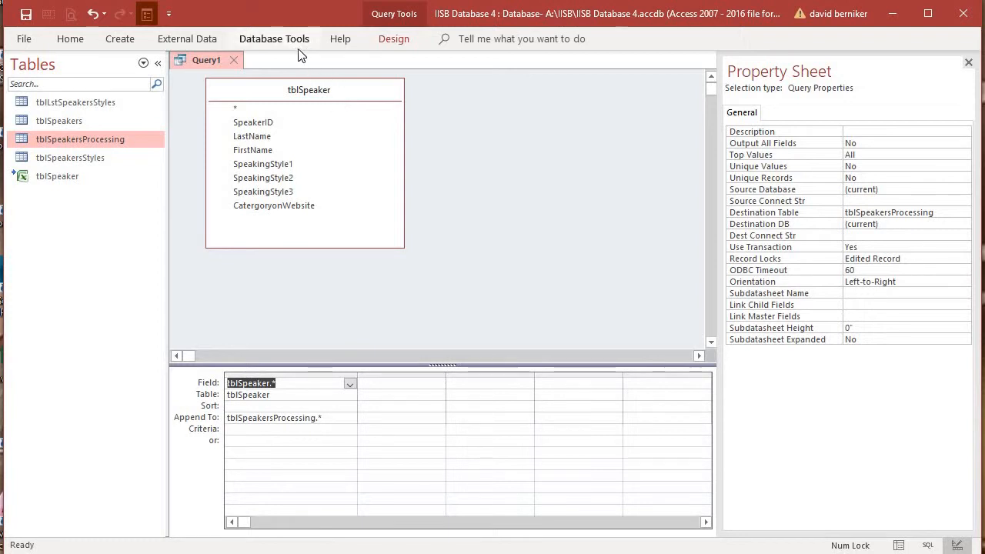
Run the append query and accept appending the selected rows
click(392, 38)
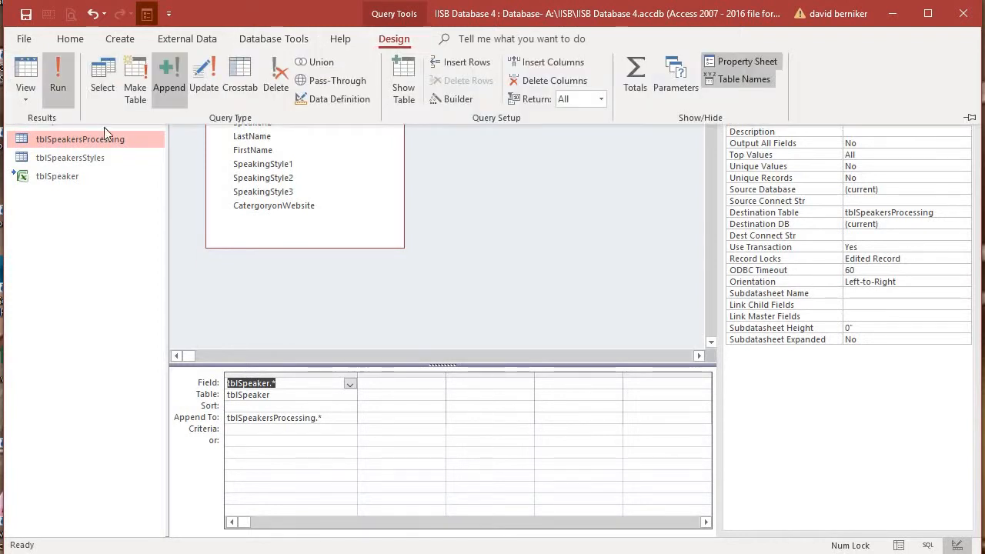
click(60, 77)
click(478, 321)
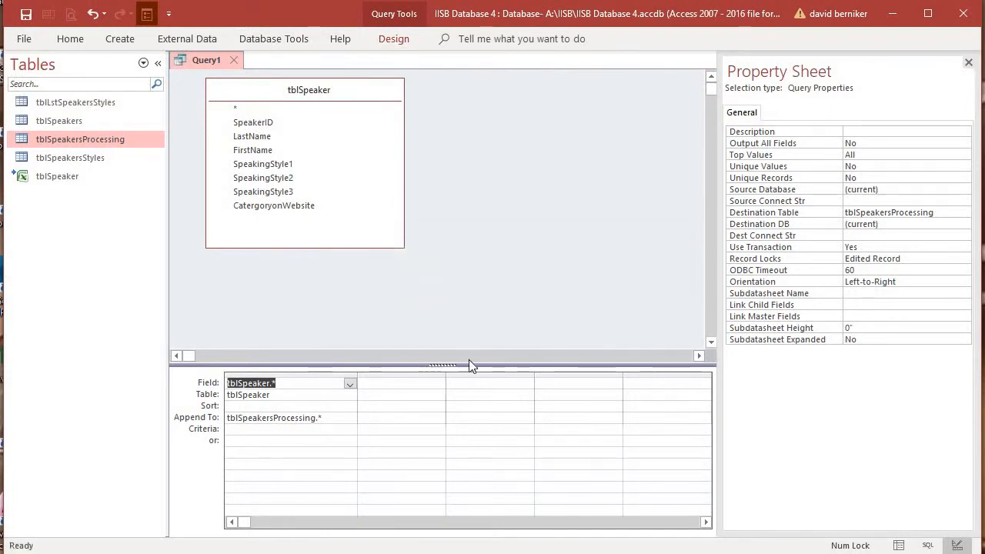
Save the append query as qryApptblSpeakersTOtblSpreakerProcessing and close it
right_click(198, 54)
click(220, 66)
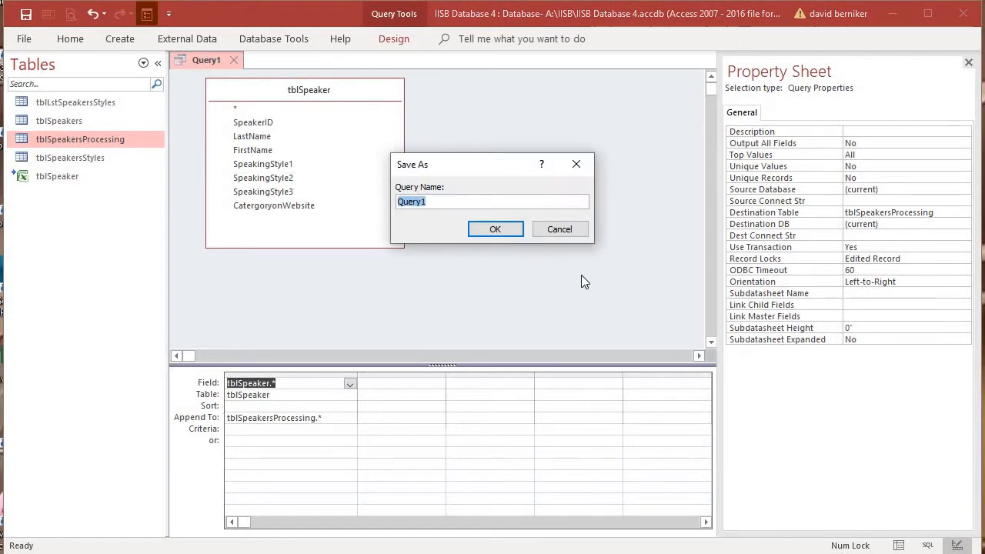
text(qryA)
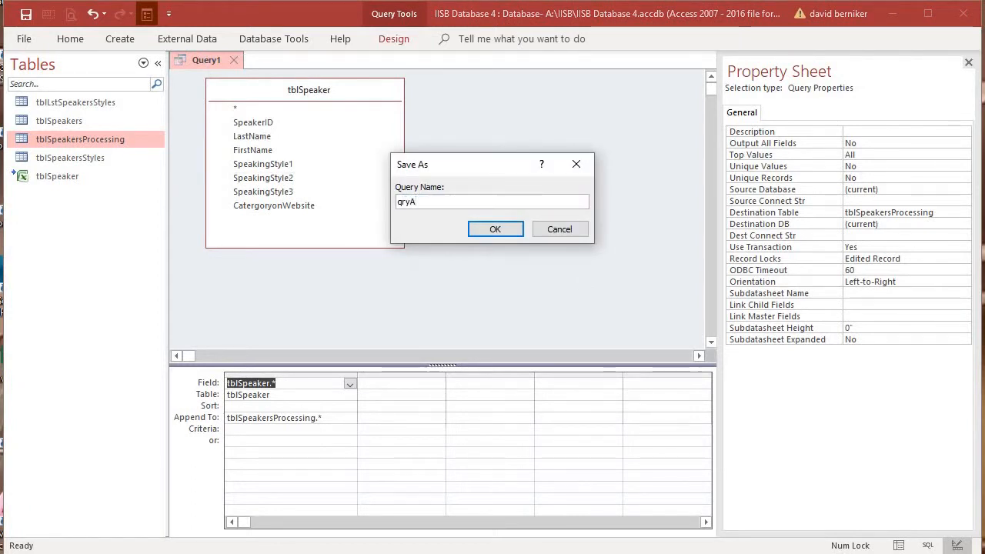
text(ppt)
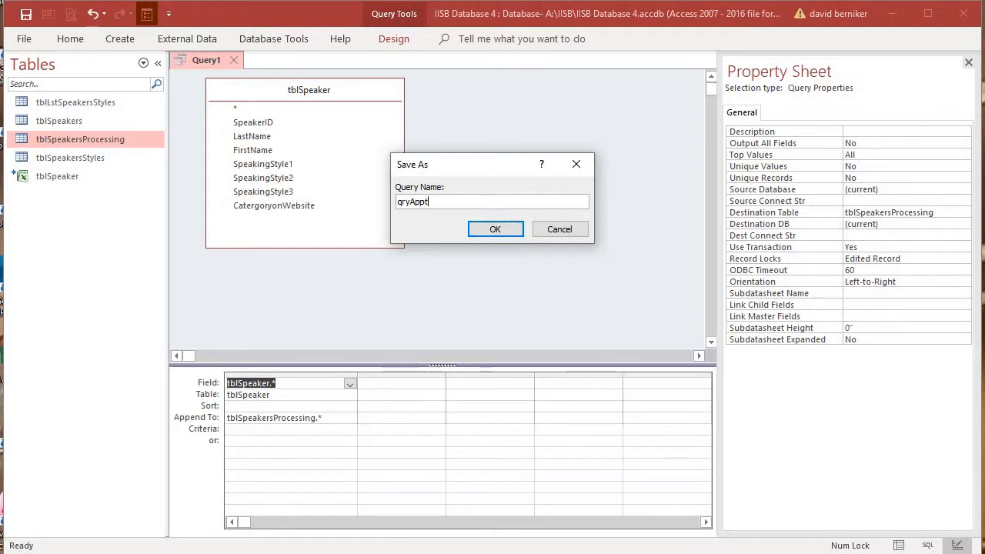
text(blSpeakersTO)
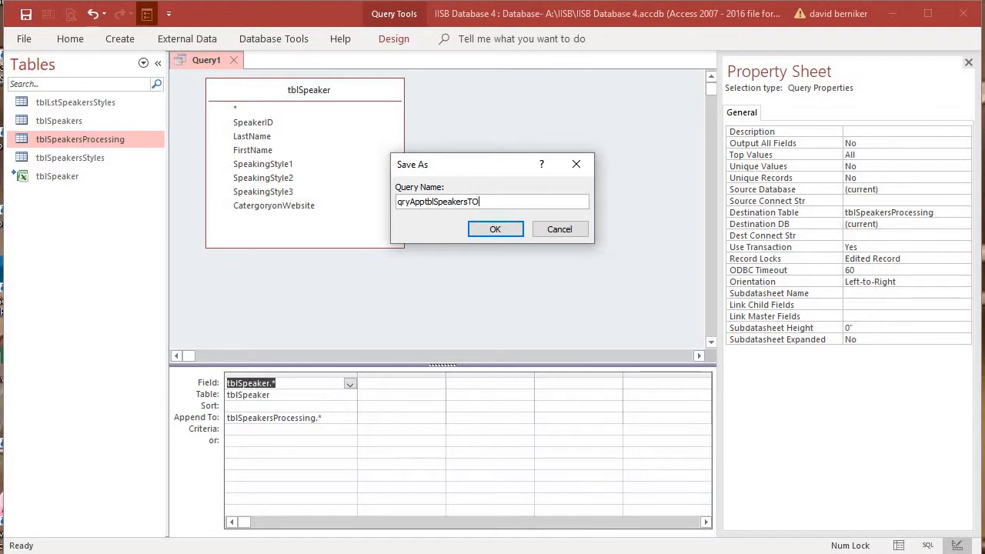
text(tblSpreakerProcessing)
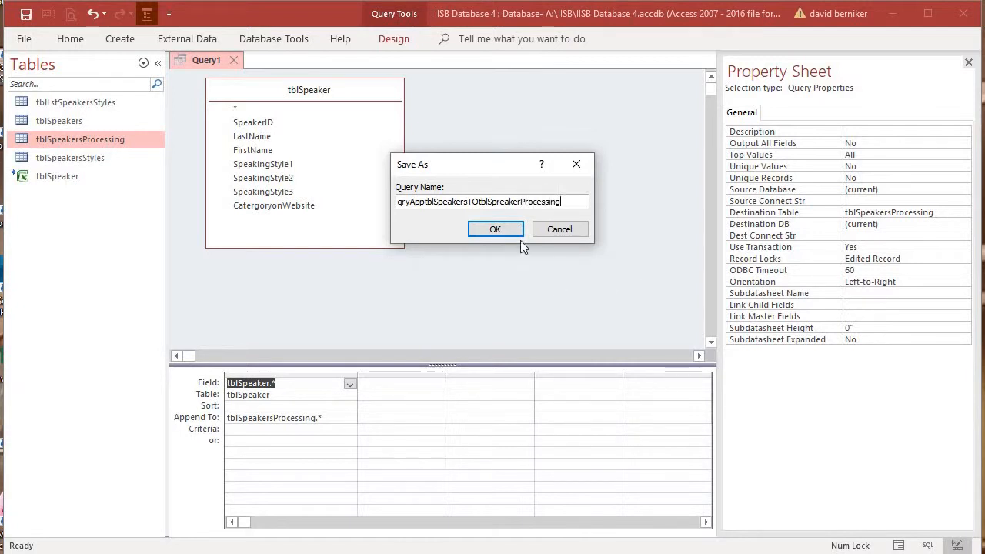
click(497, 229)
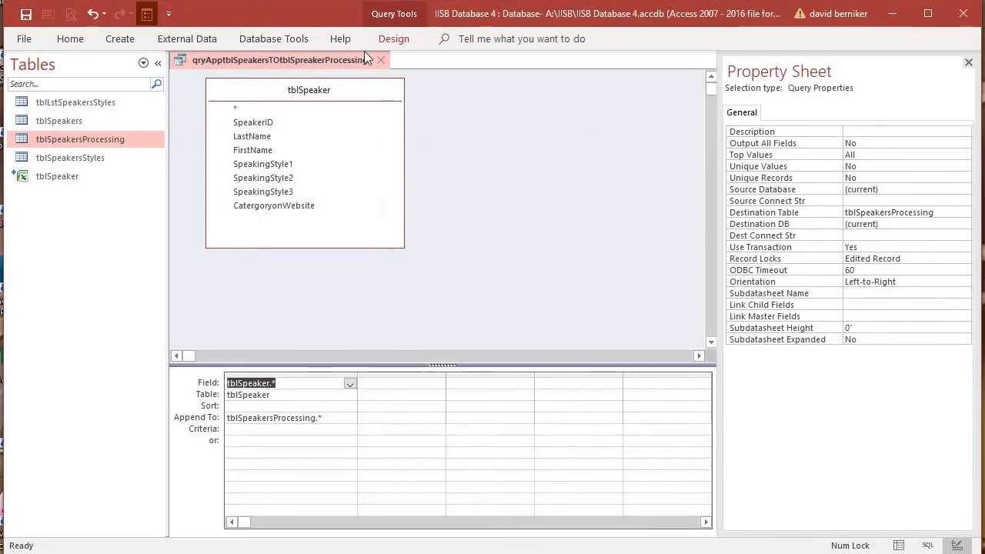
click(383, 60)
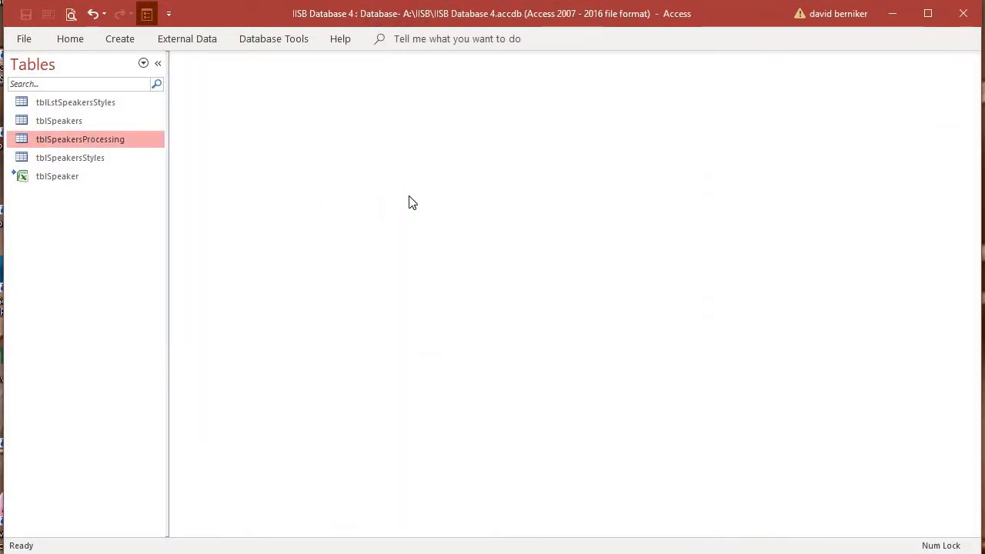
Show all Access objects in the navigation list and filter them by "qr"
click(75, 83)
text(q)
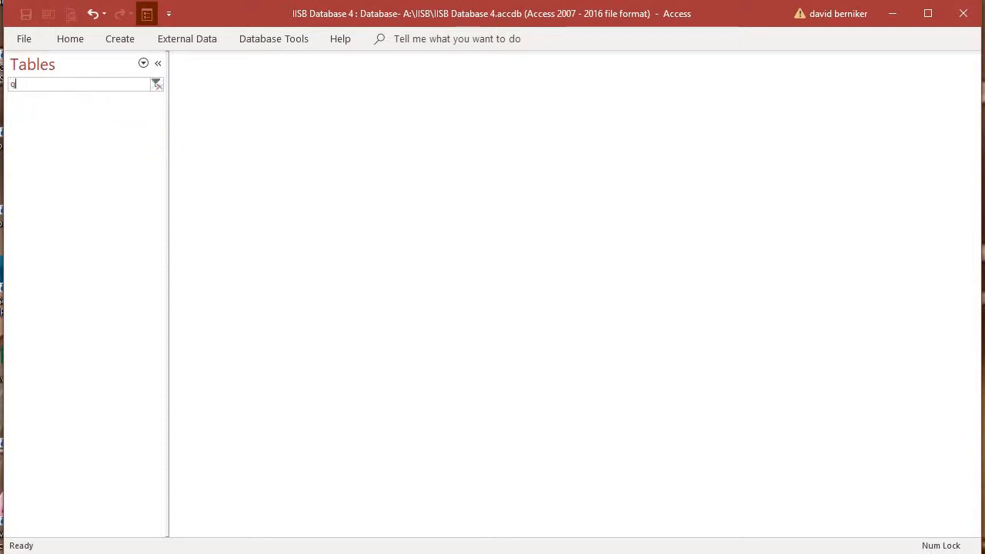
text(ry)
click(143, 63)
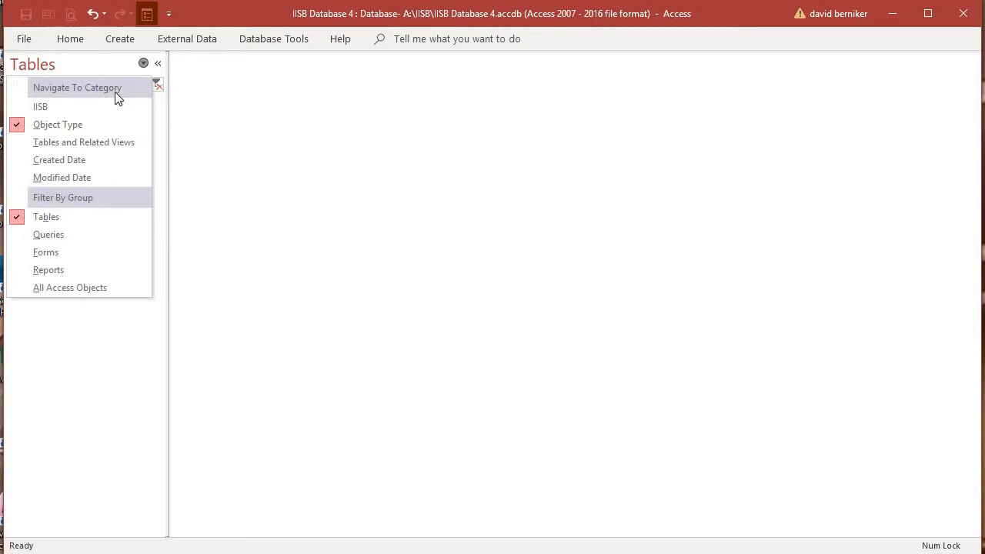
click(91, 287)
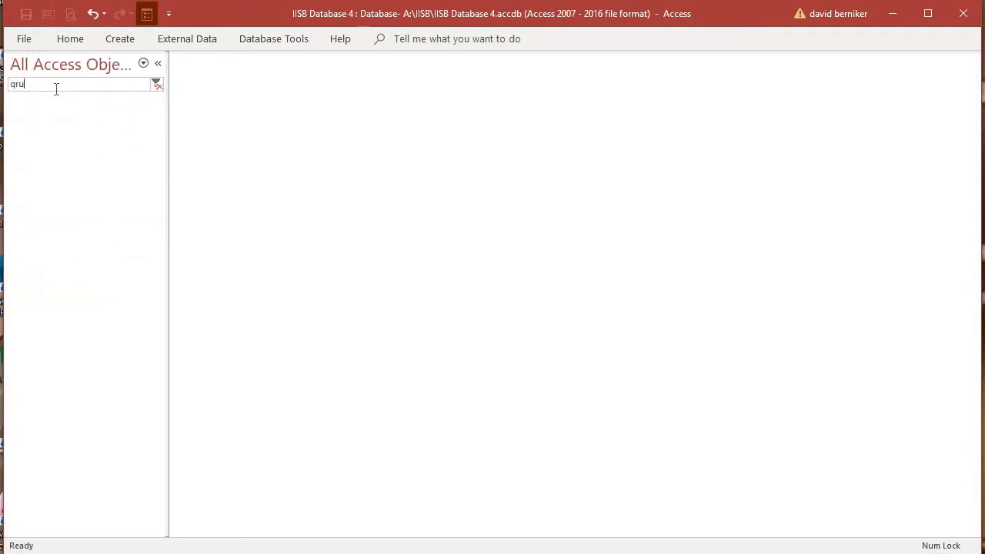
Run the saved query qryApptblSpeakersTOtblSpreakerProcessing twice, accepting the appended rows each time
double_click(75, 122)
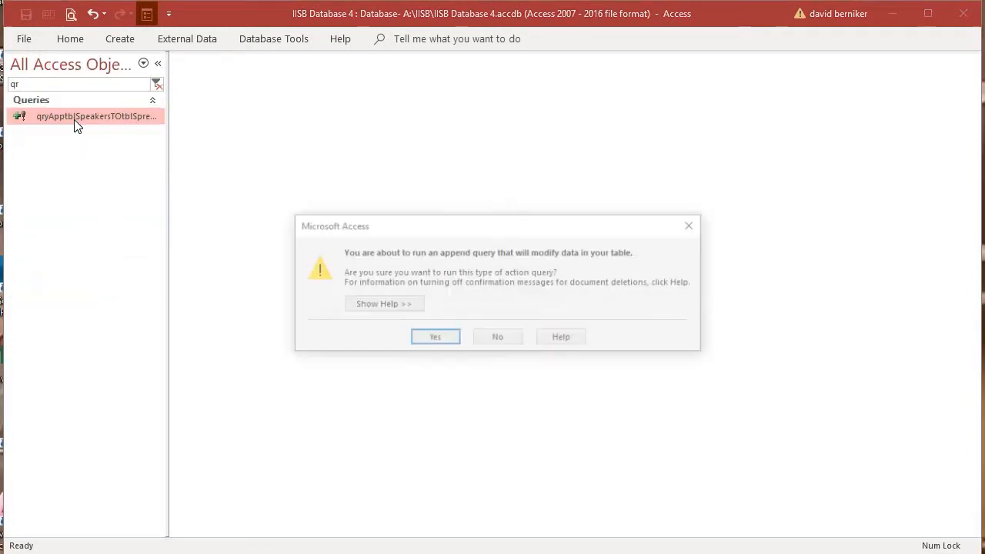
click(438, 336)
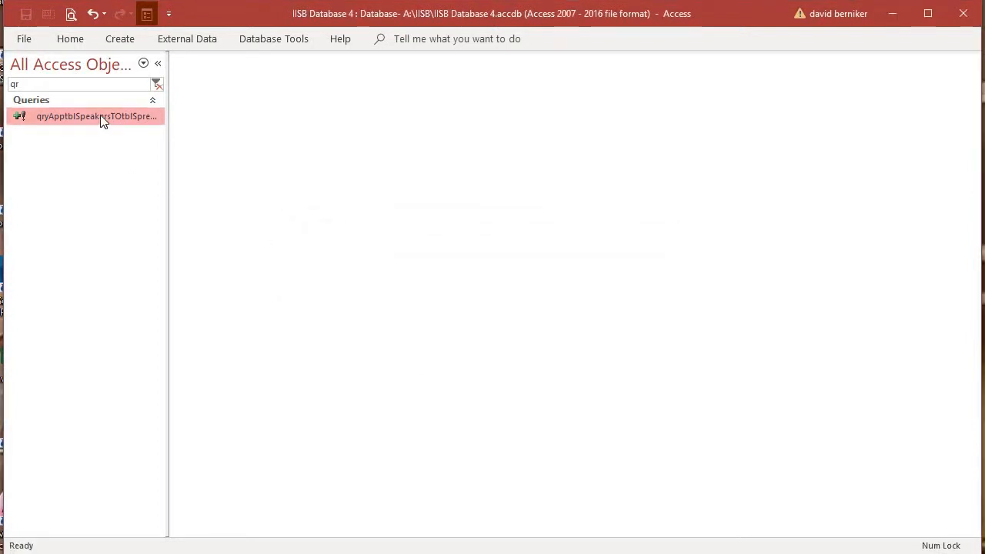
double_click(101, 115)
click(453, 343)
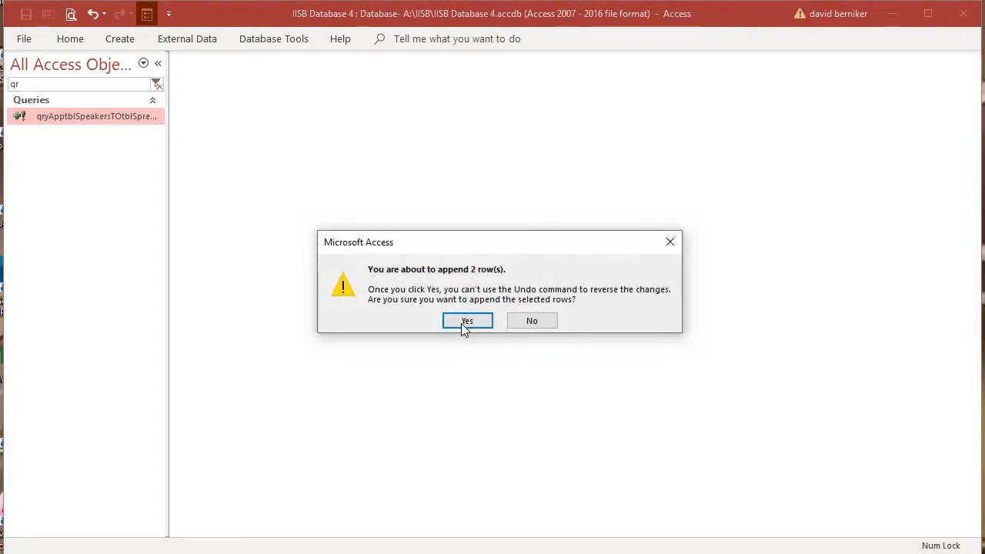
click(463, 324)
Clear the object search filter and open tblSpeakersProcessing to check the appended records
click(52, 84)
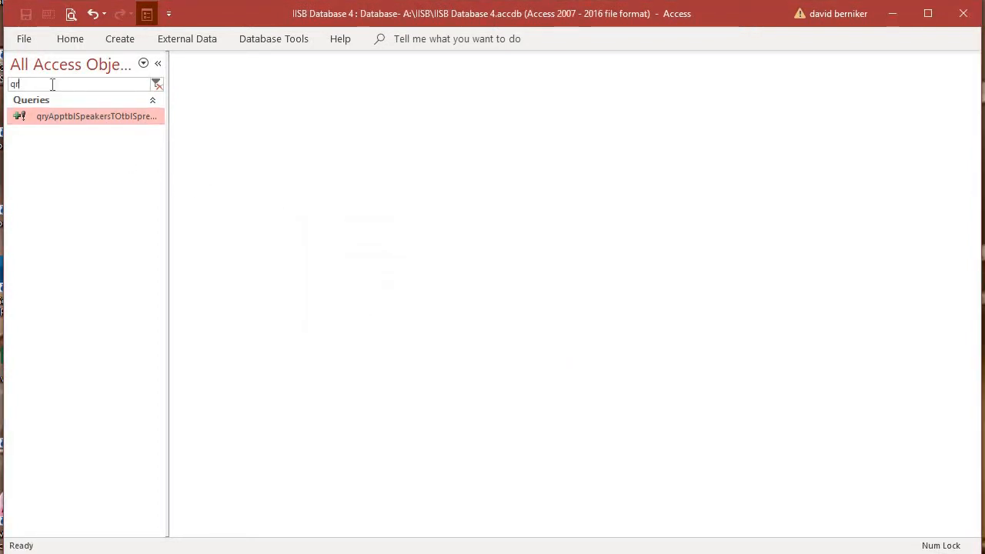
text(qr)
key(BackSpace)
key(BackSpace)
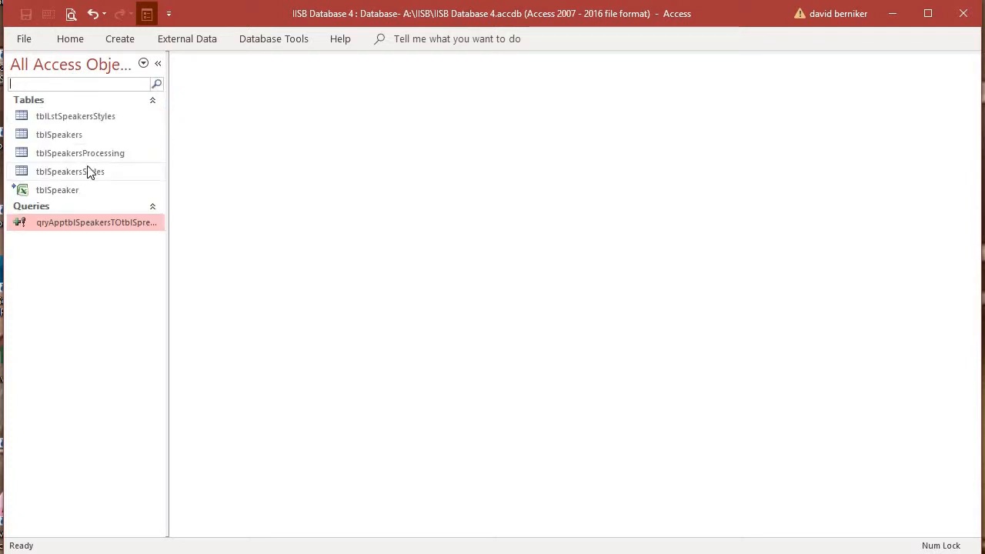
double_click(98, 158)
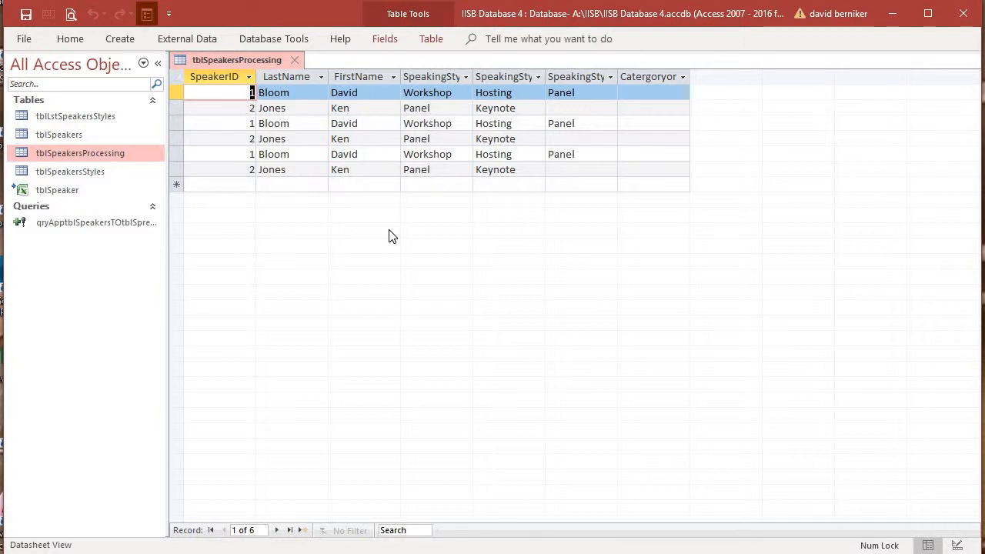
Delete all records from tblSpeakersProcessing and accept the deletion
drag(184, 169, 183, 91)
key(Delete)
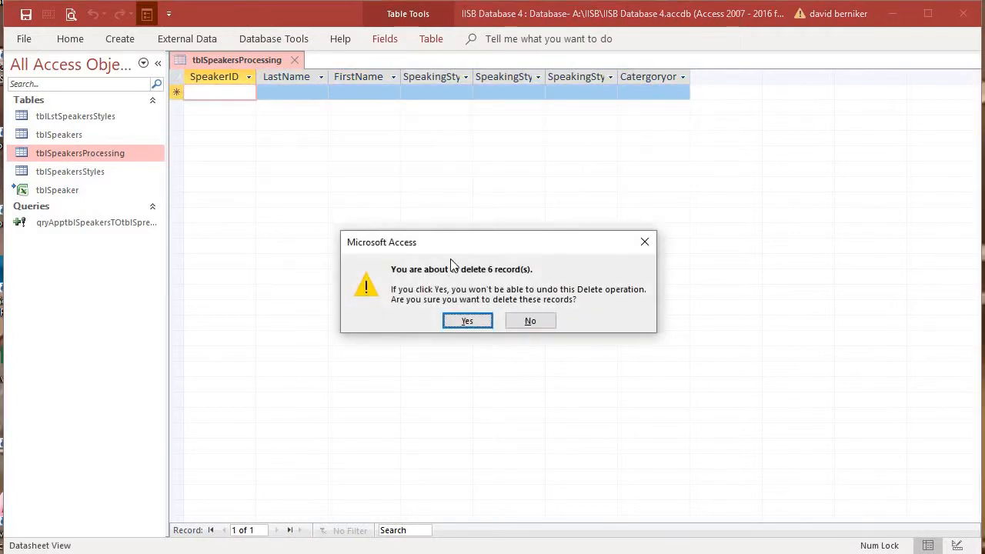
click(468, 322)
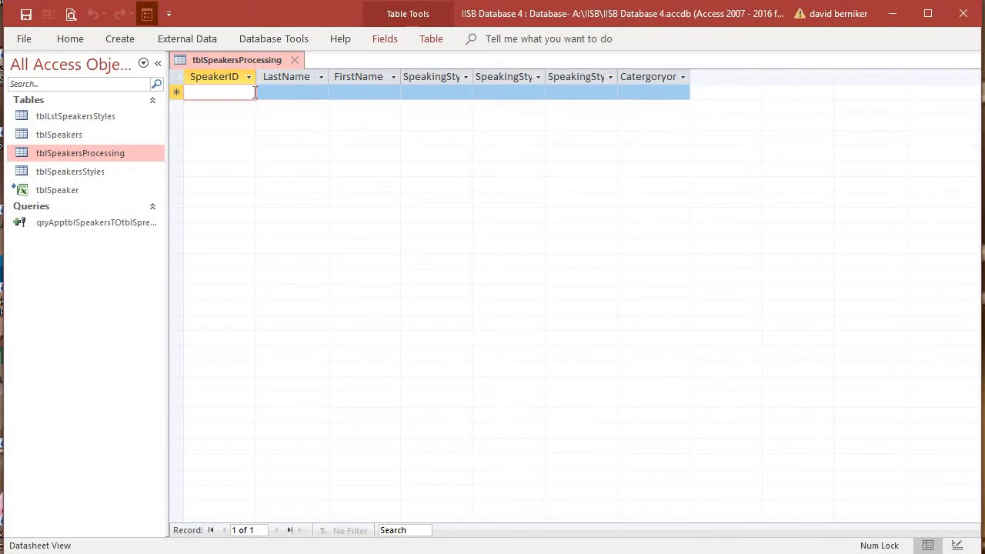
Switch tblSpeakersProcessing to design view and review the SpeakerID, LastName and FirstName fields
right_click(247, 60)
click(299, 122)
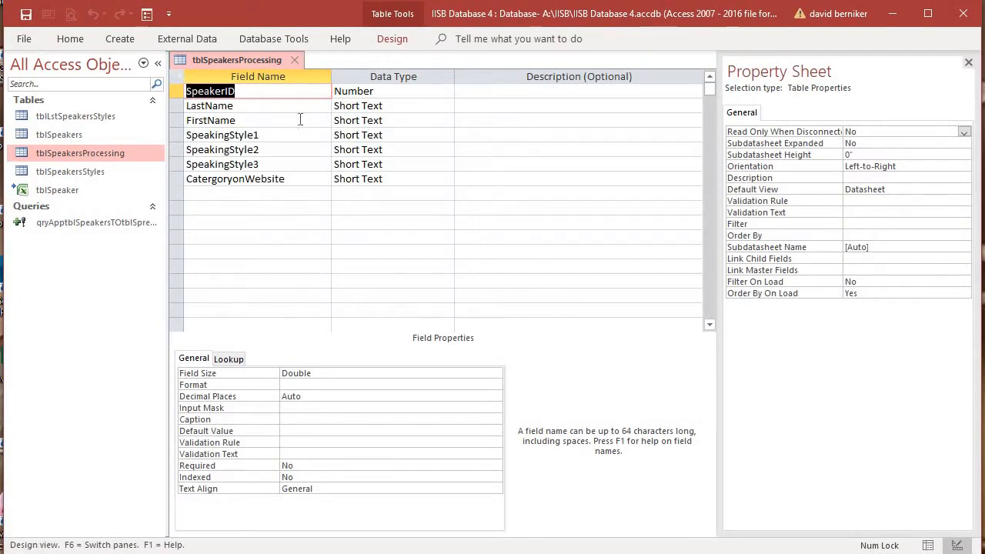
click(401, 89)
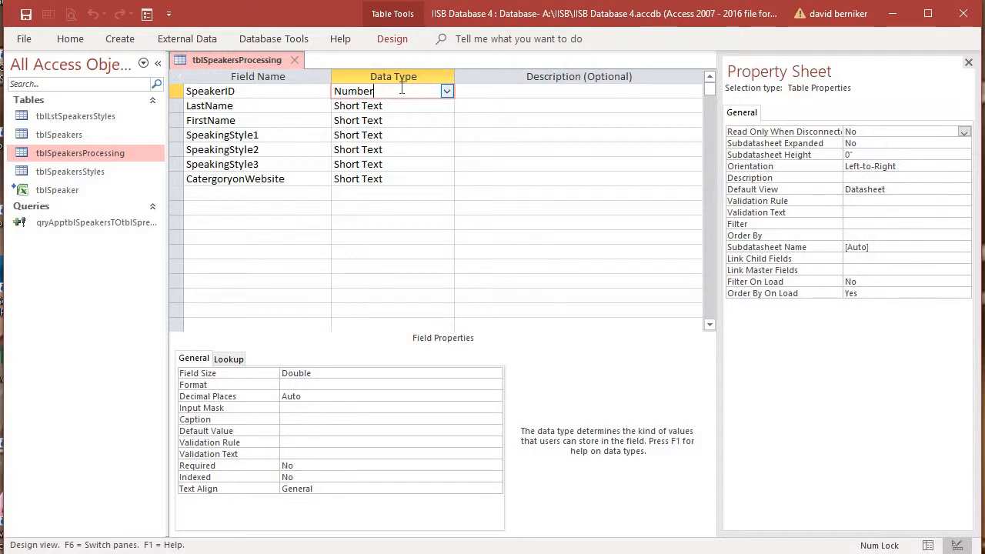
click(240, 107)
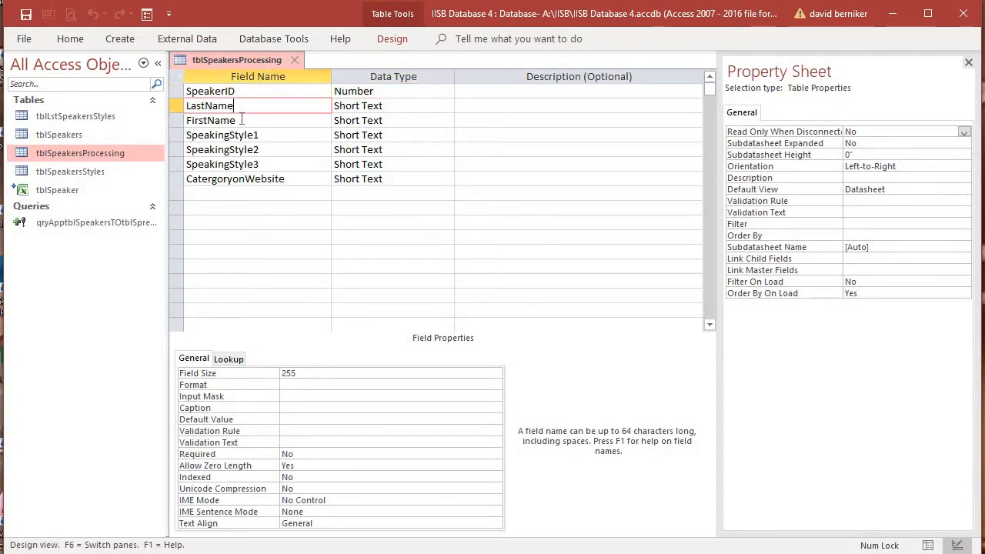
click(321, 125)
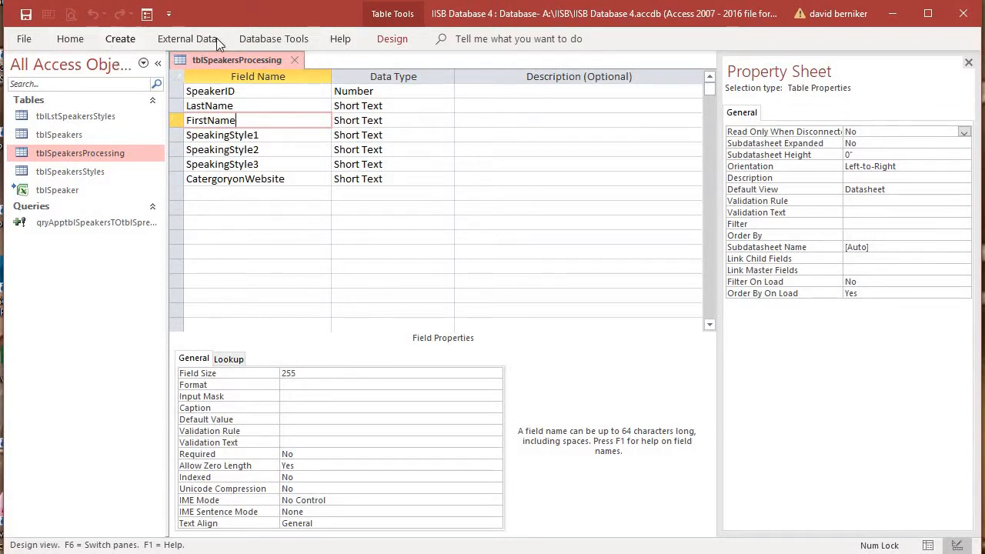
Add an index to tblSpeakersProcessing that covers the LastName and FirstName fields
click(385, 39)
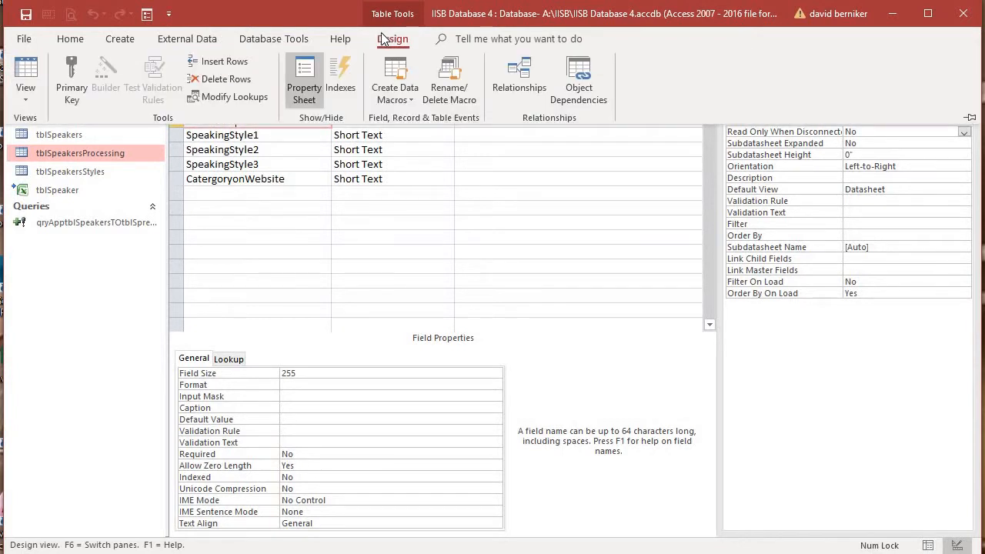
click(338, 73)
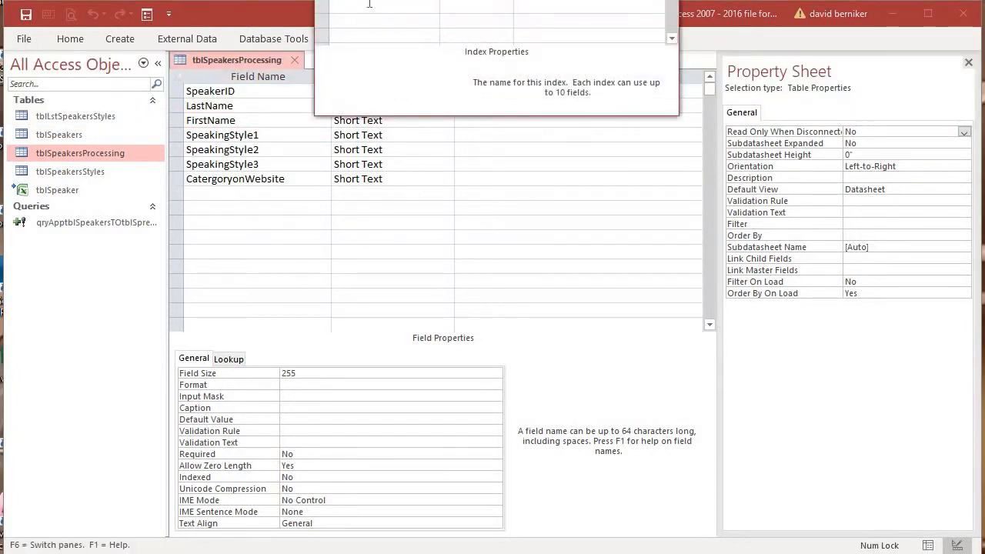
key(Tab)
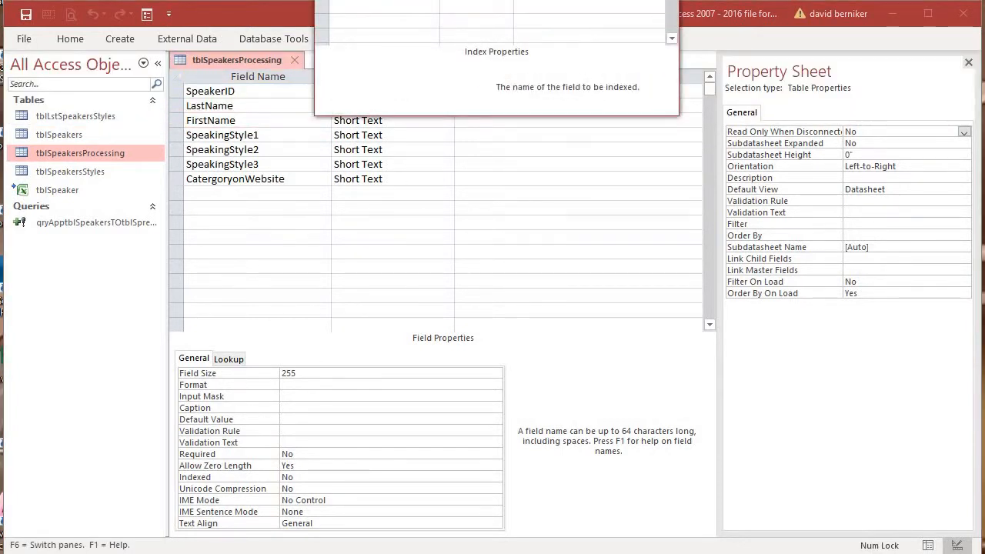
click(507, 1)
click(477, 6)
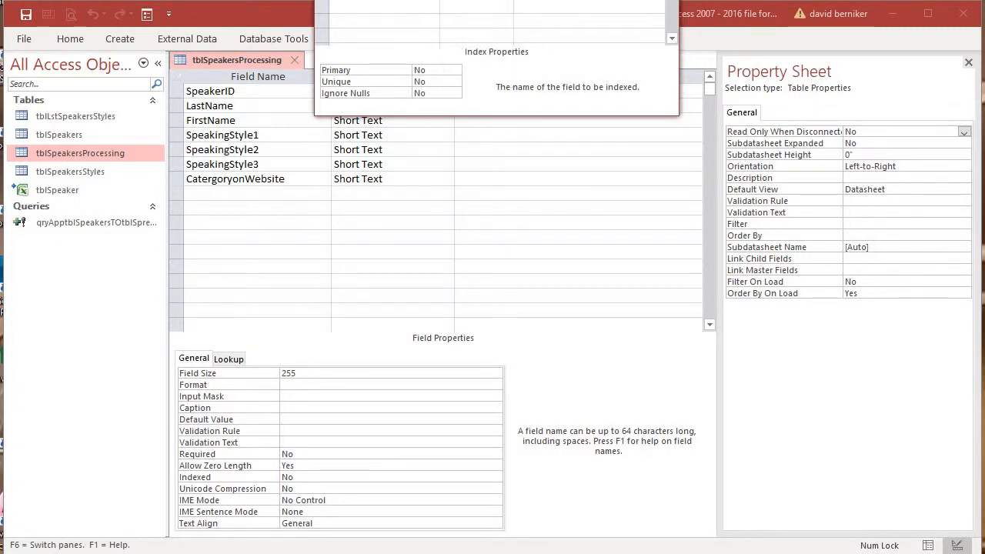
click(492, 1)
click(506, 1)
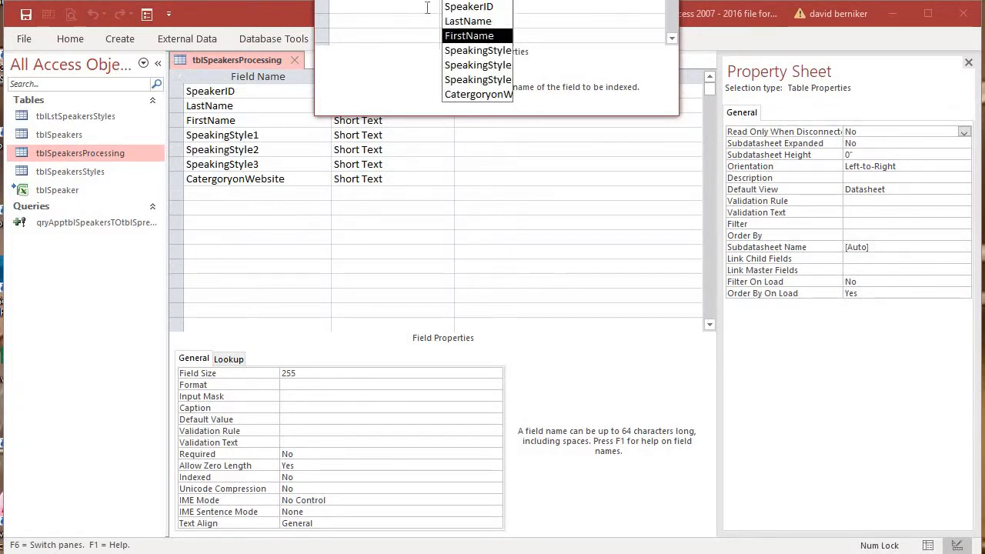
click(485, 36)
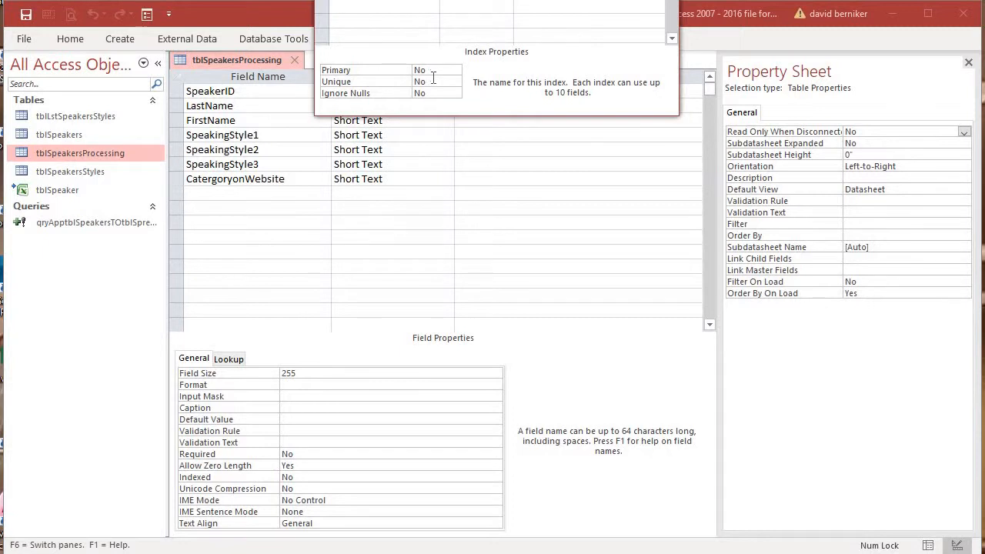
Set the index's Unique property to Yes, and close tblSpeakersProcessing with its design changes saved
double_click(434, 78)
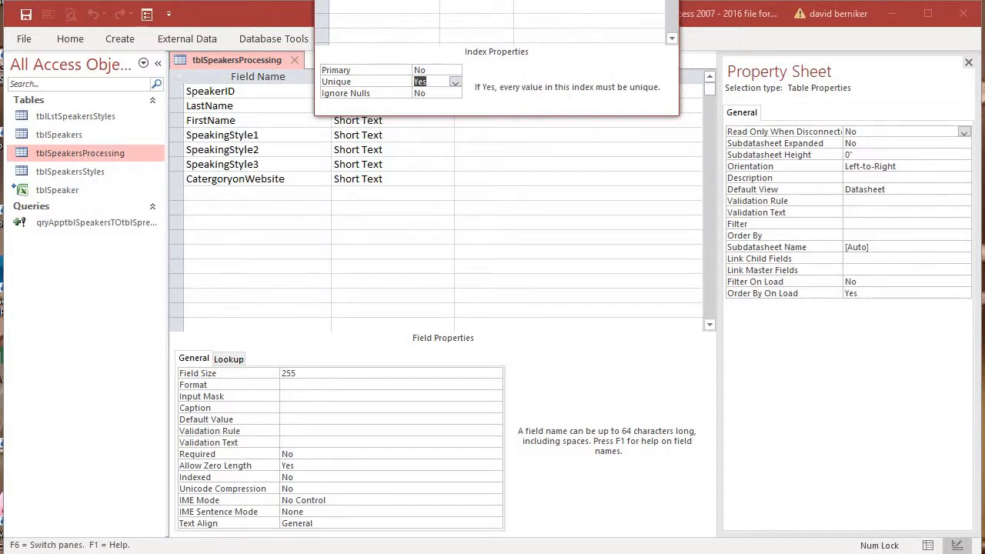
click(668, 1)
click(271, 244)
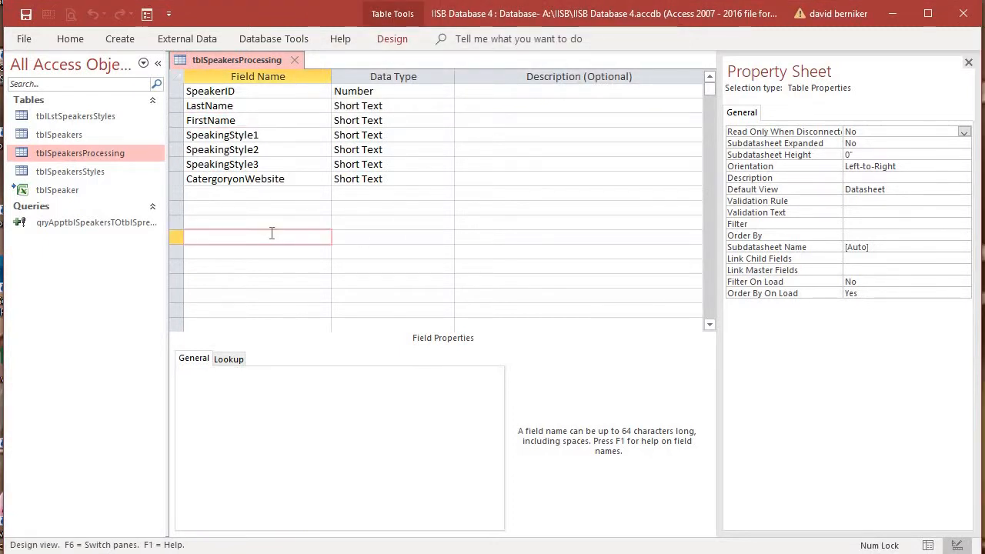
click(292, 61)
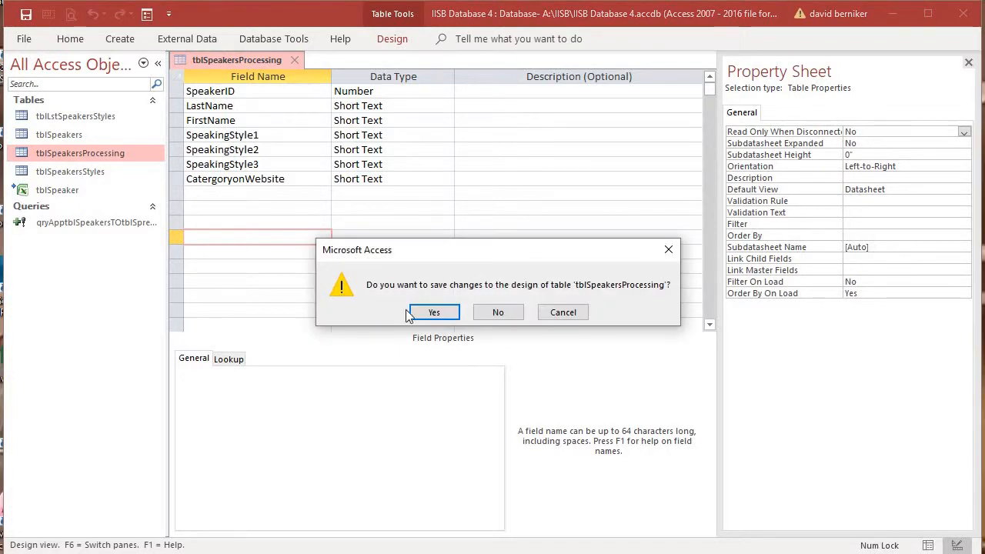
click(425, 312)
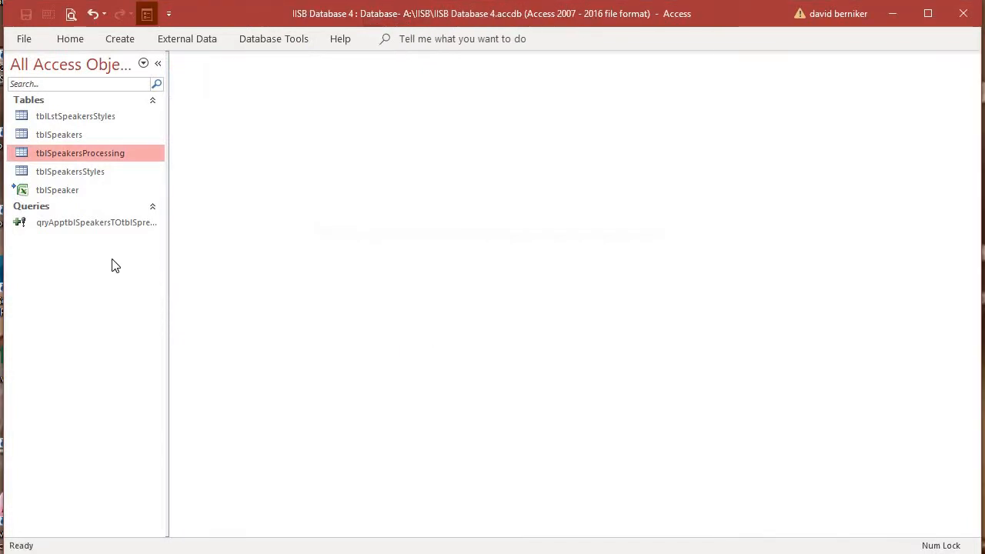
Run the saved append query qryApptblSpeakersTOtblSpreakerProcessing and accept the appended rows
double_click(77, 222)
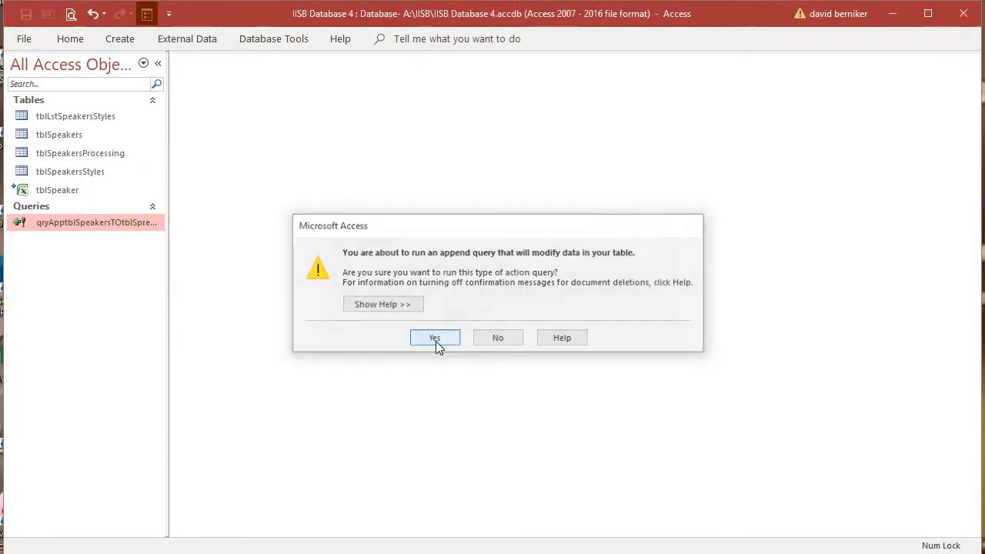
click(436, 340)
click(467, 321)
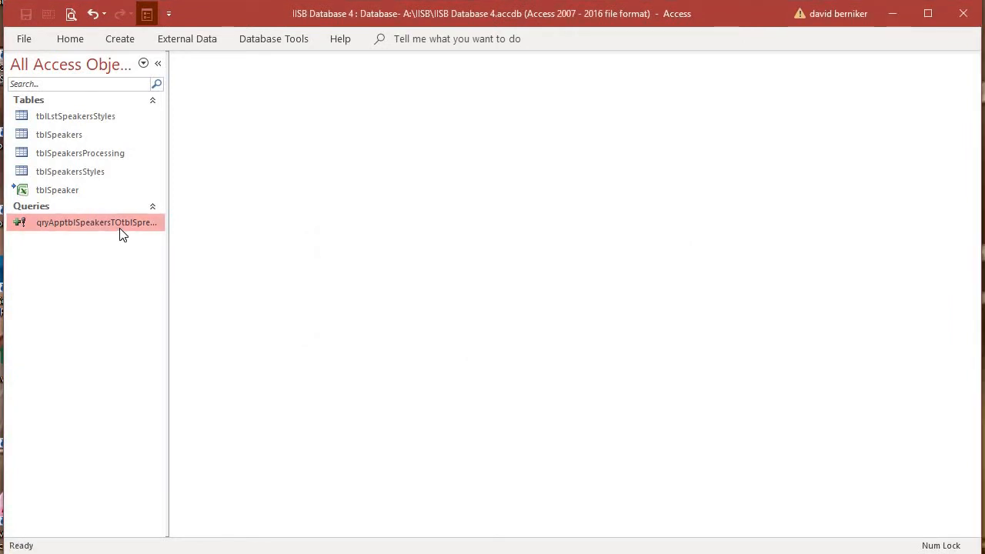
Try to append the same speakers again with the saved query, declining to run it despite key violations
double_click(121, 225)
click(457, 346)
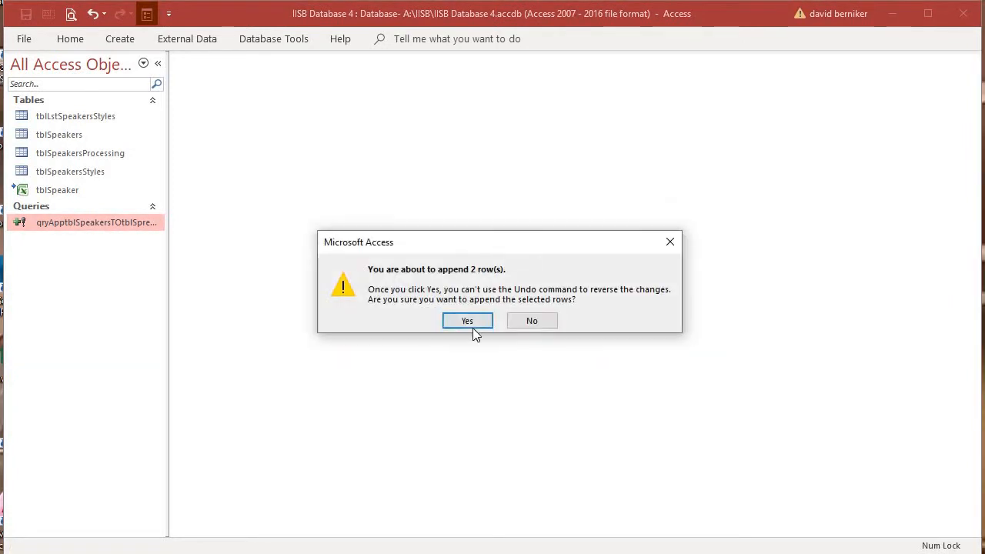
click(471, 327)
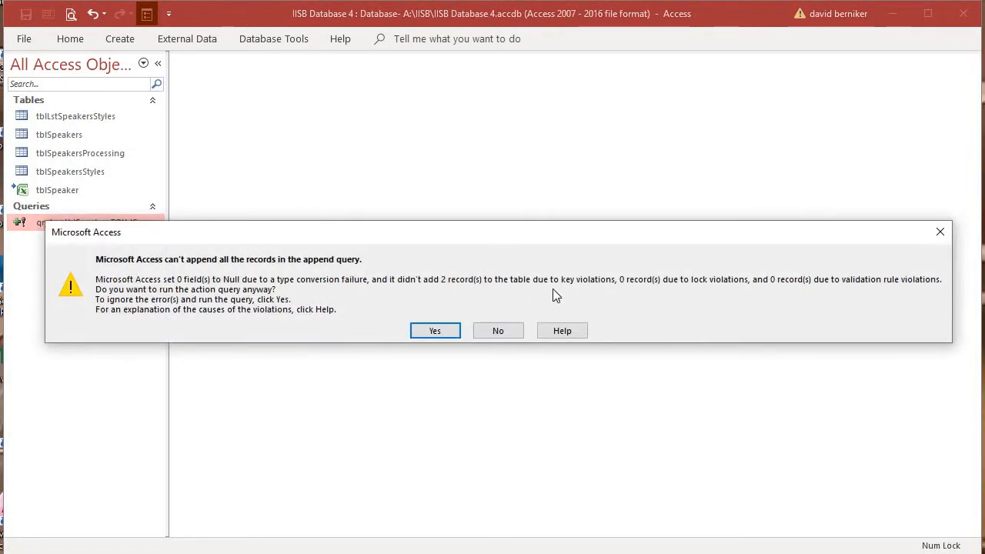
click(499, 332)
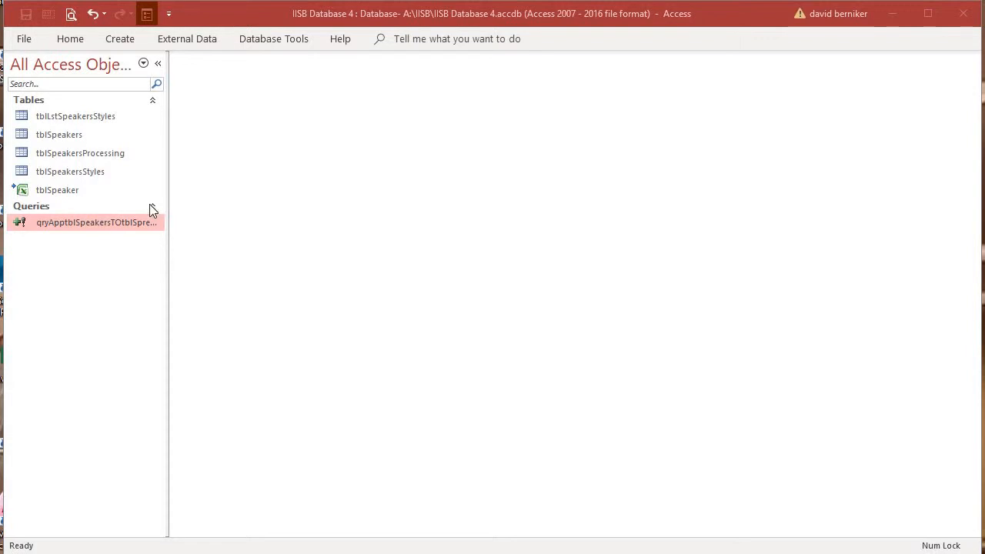
Compare the records in tblSpeakersProcessing with tblSpeakers and tblSpeakersStyles, and close the latter two tables
double_click(93, 154)
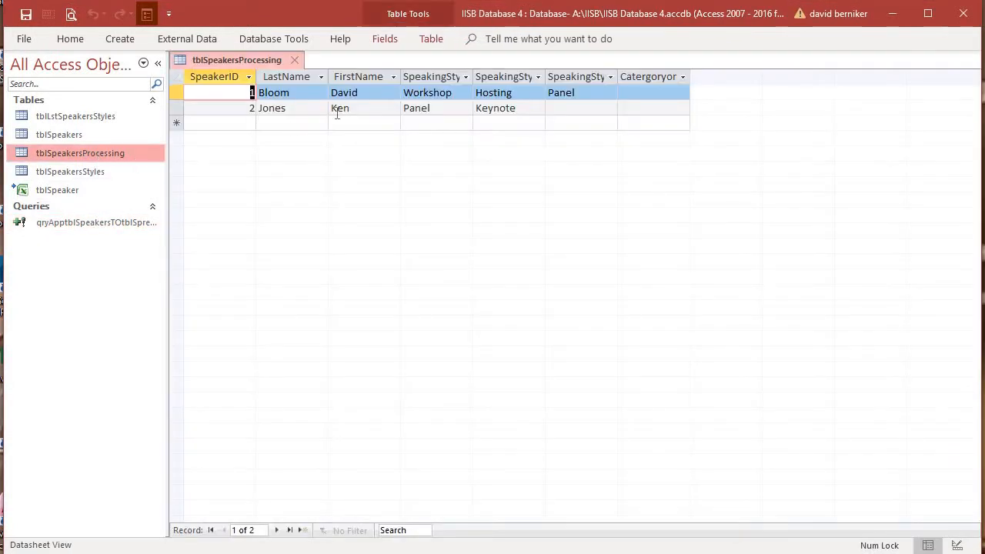
double_click(79, 136)
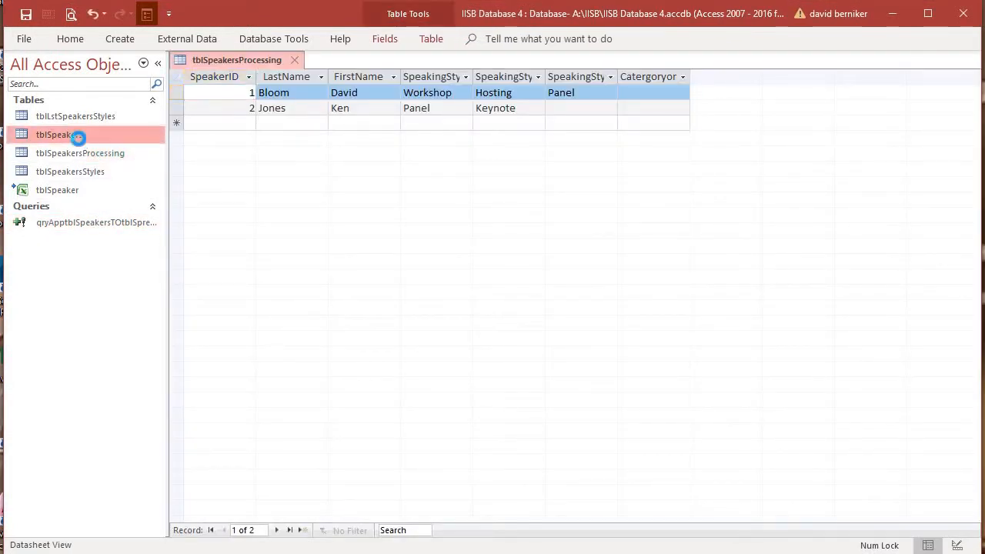
double_click(99, 180)
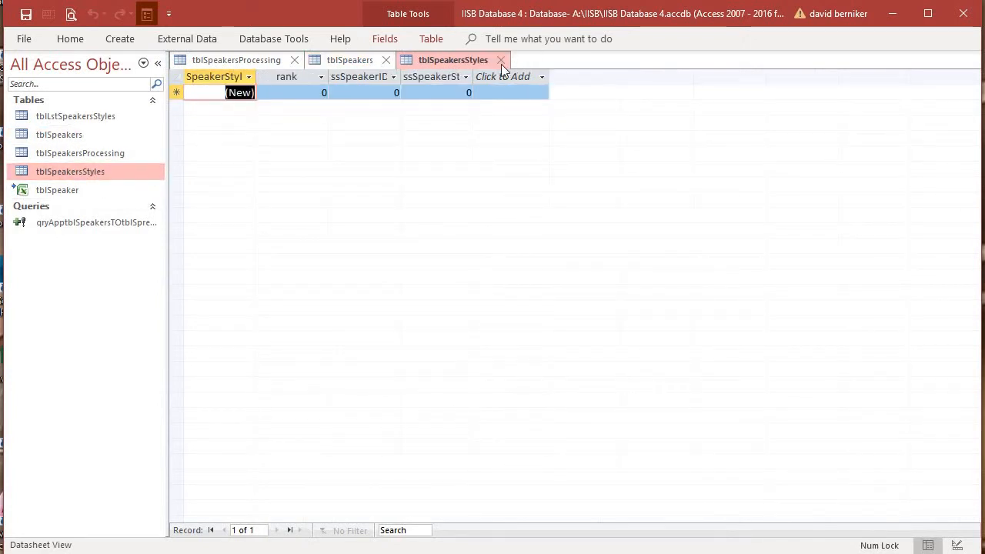
click(501, 60)
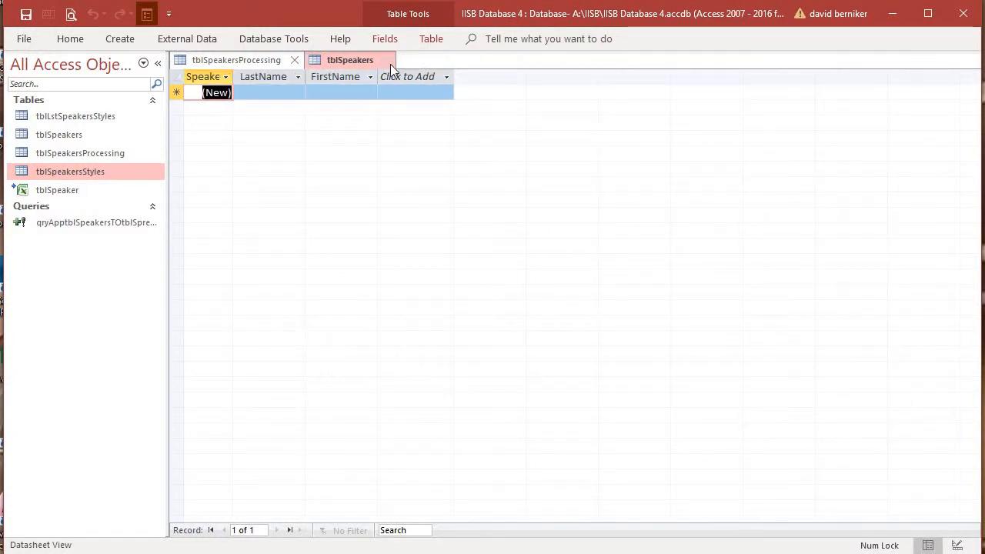
click(389, 61)
Highlight the LastName and FirstName columns and the first two speaking style columns in tblSpeakersProcessing, and close the table
drag(279, 75, 342, 69)
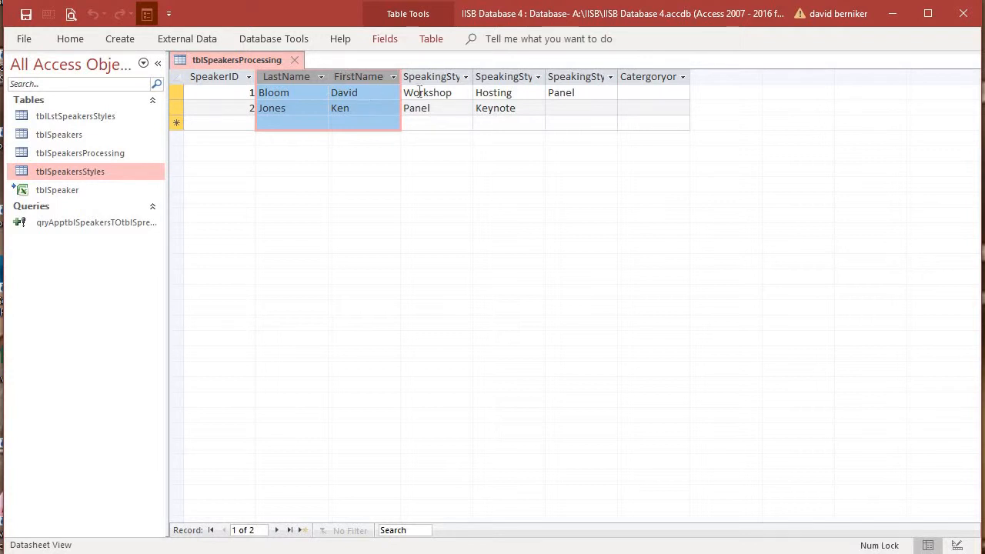
drag(424, 76, 528, 71)
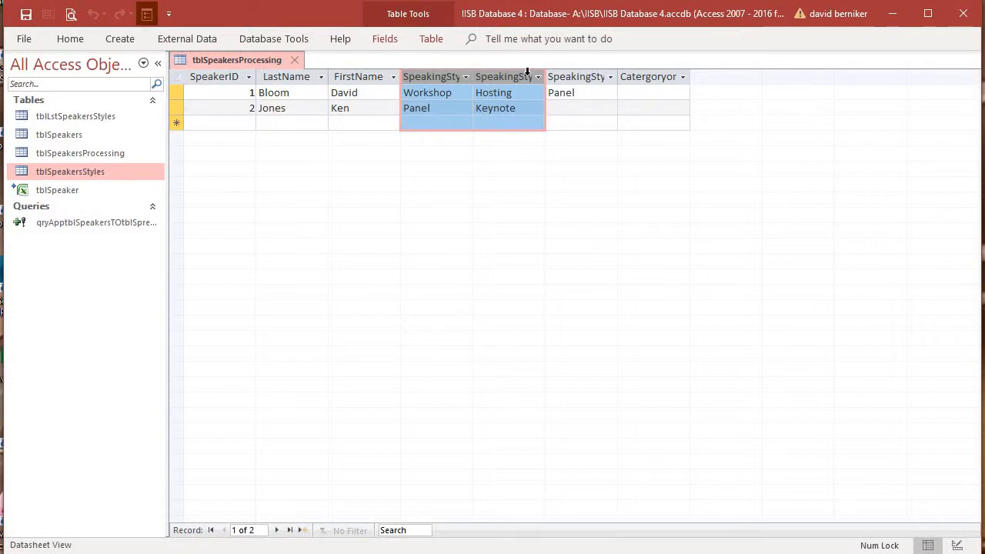
click(293, 60)
Add a Number field named tmpid to the design of tblSpeakers, and save and close the table
click(101, 136)
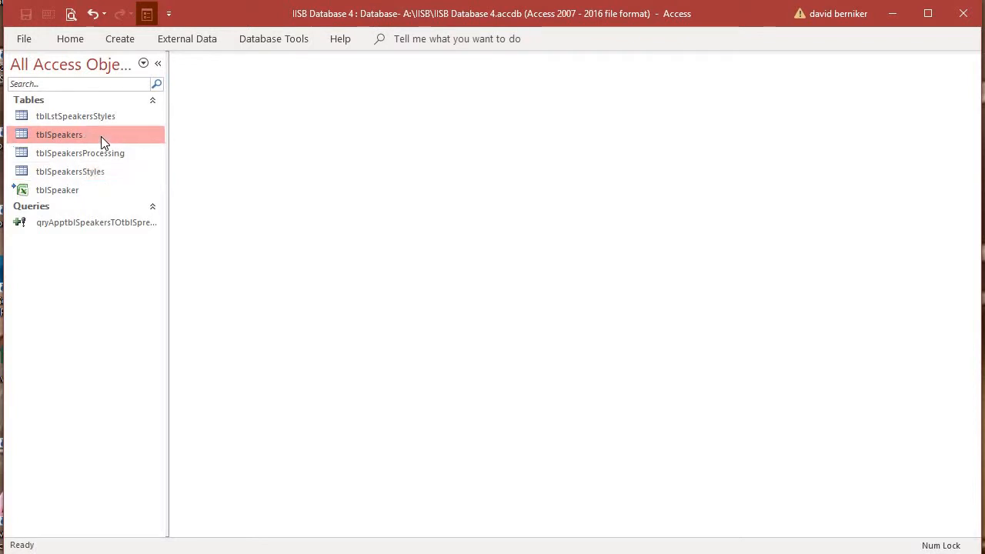
right_click(102, 136)
click(138, 165)
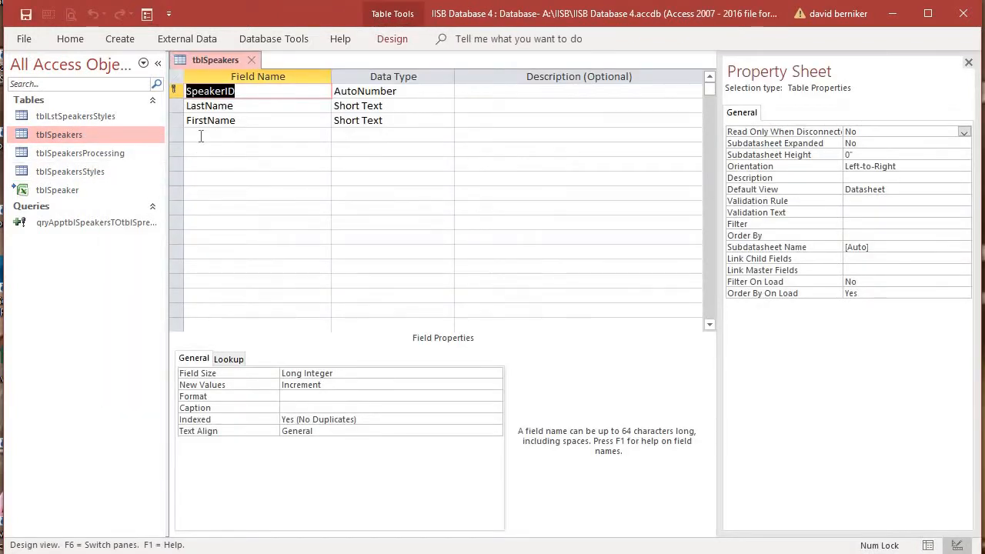
text(tmpid)
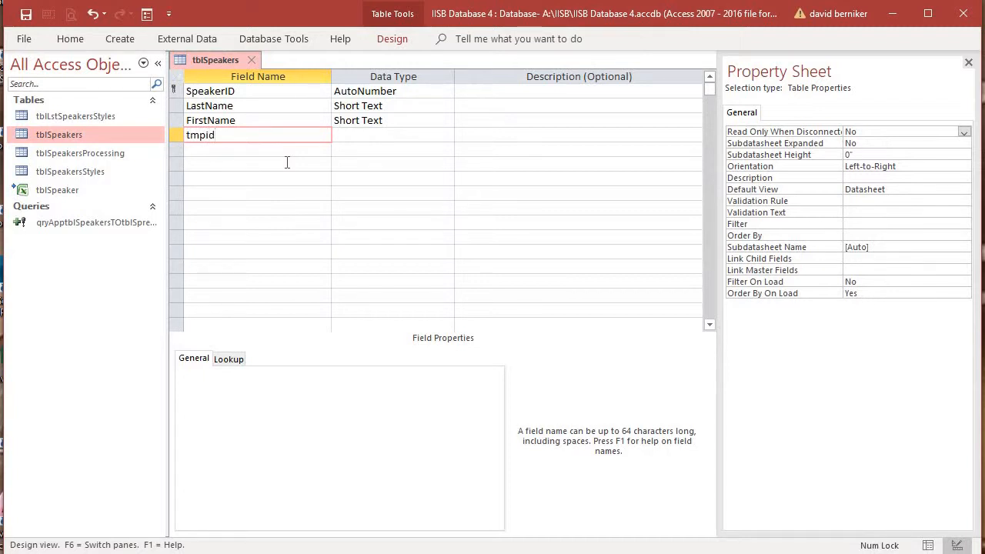
key(Tab)
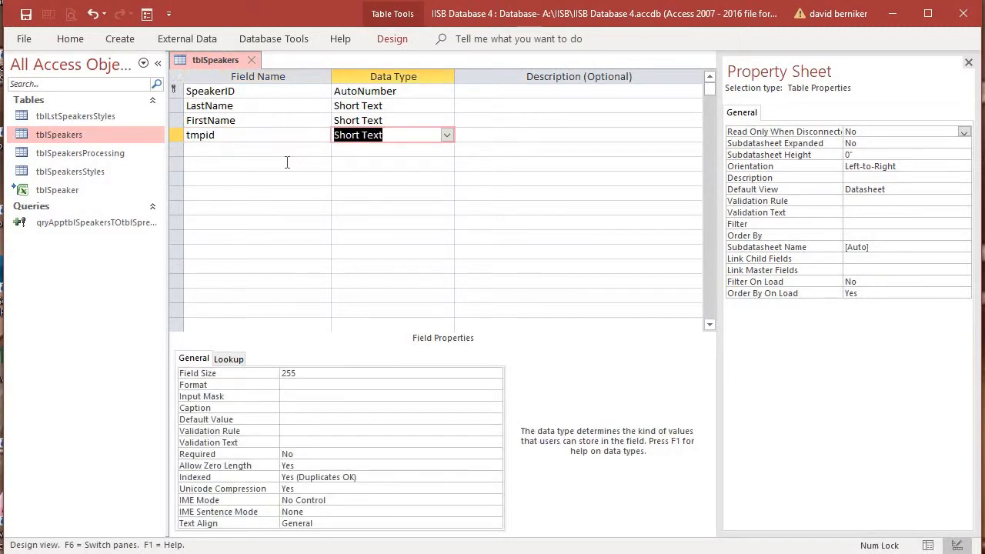
text(number)
key(Tab)
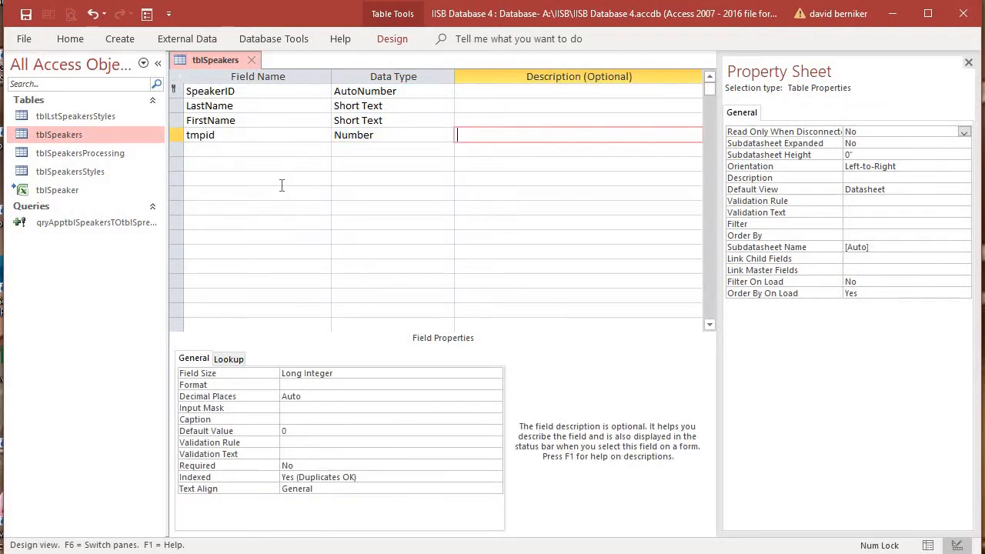
click(282, 181)
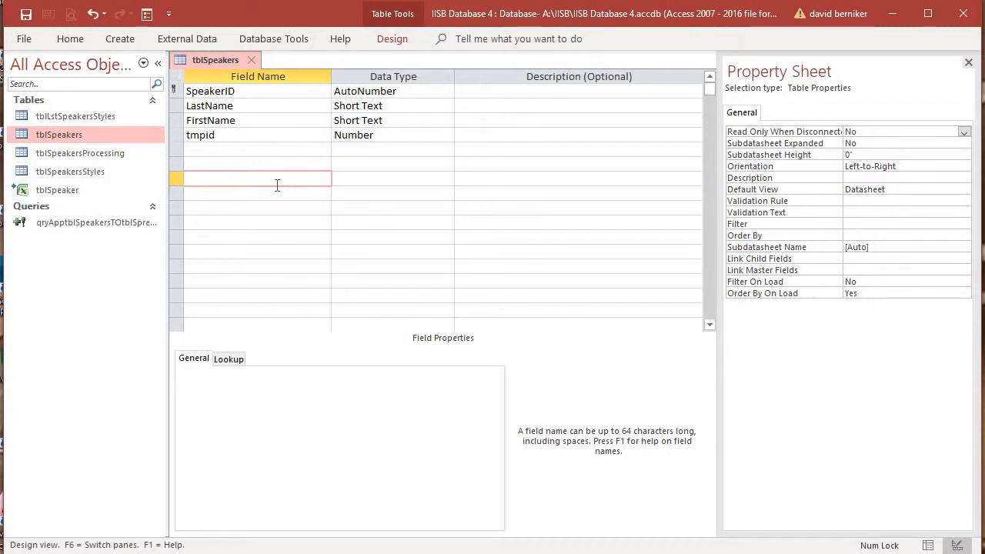
click(253, 60)
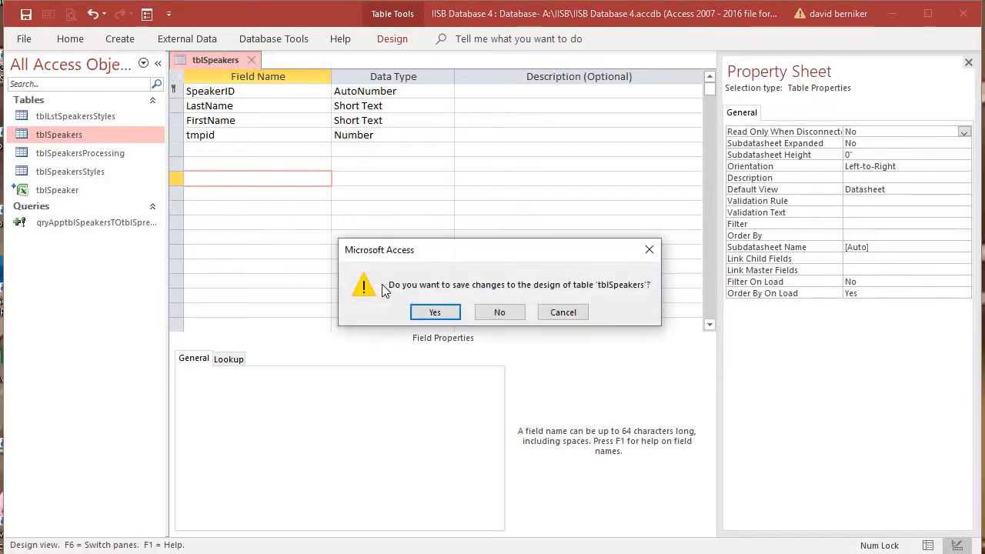
click(435, 313)
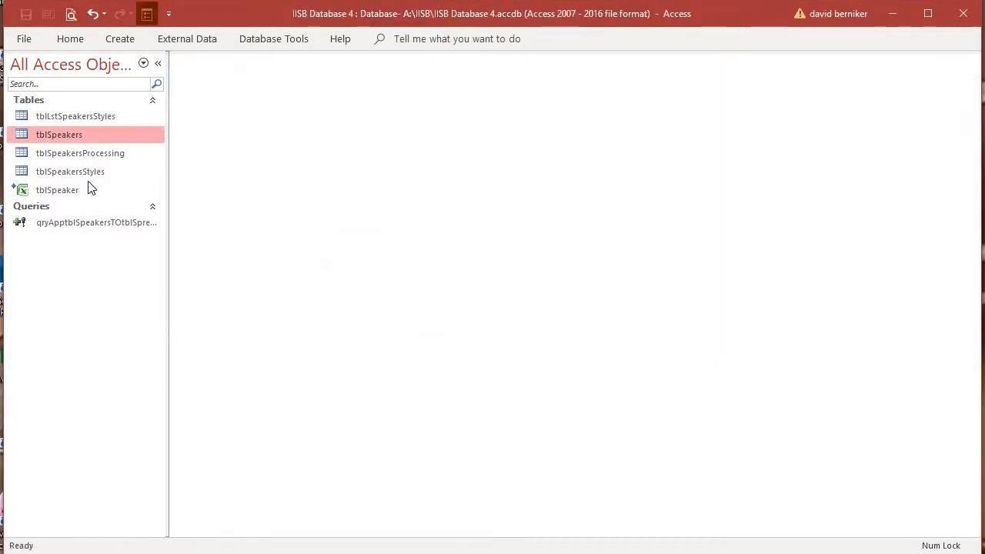
Create a new query in design view with the tables tblSpeakers and tblSpeakersProcessing
click(117, 39)
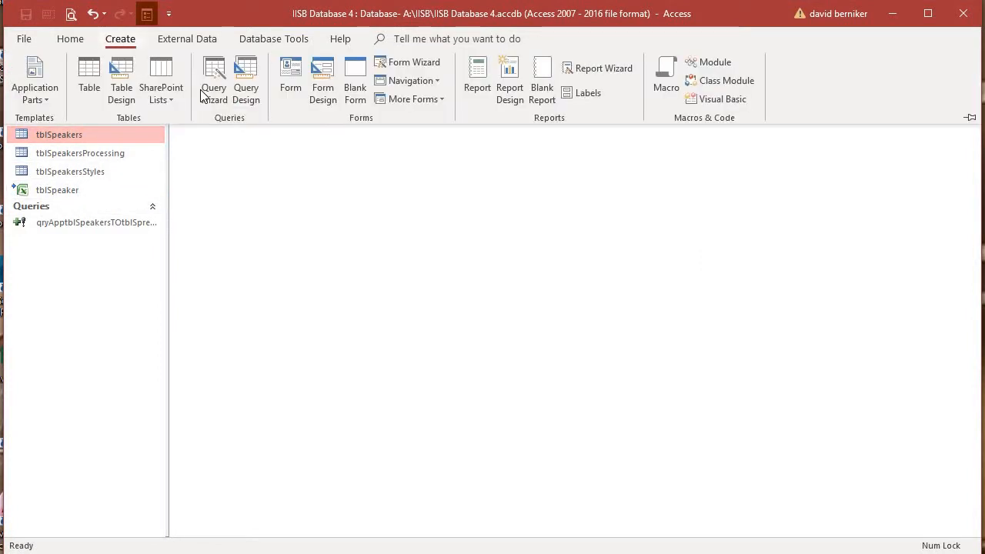
click(245, 87)
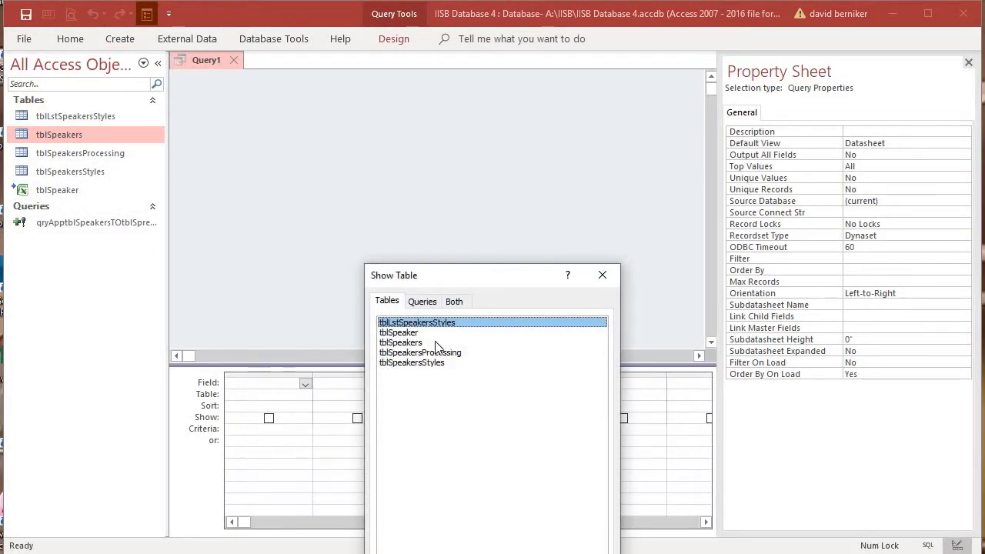
double_click(436, 343)
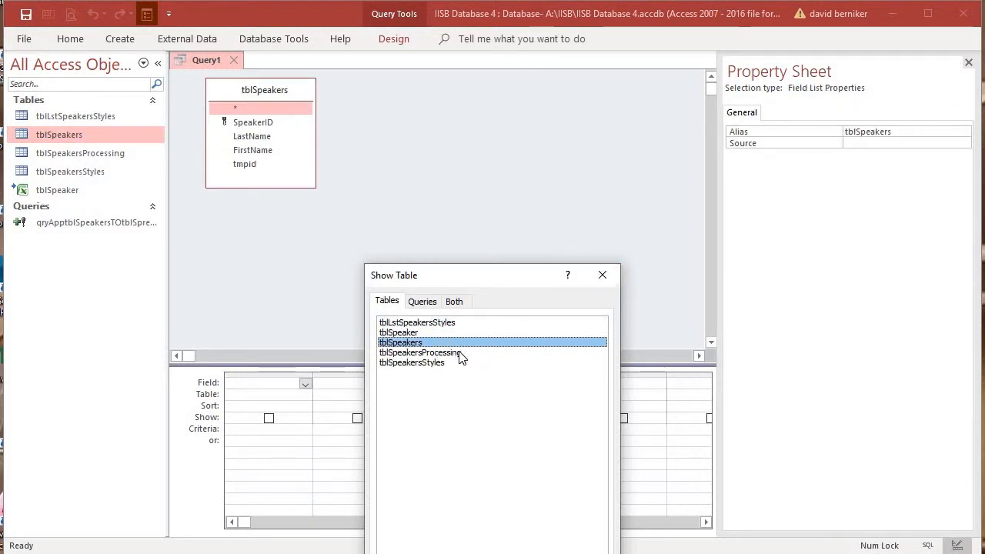
double_click(458, 352)
click(603, 276)
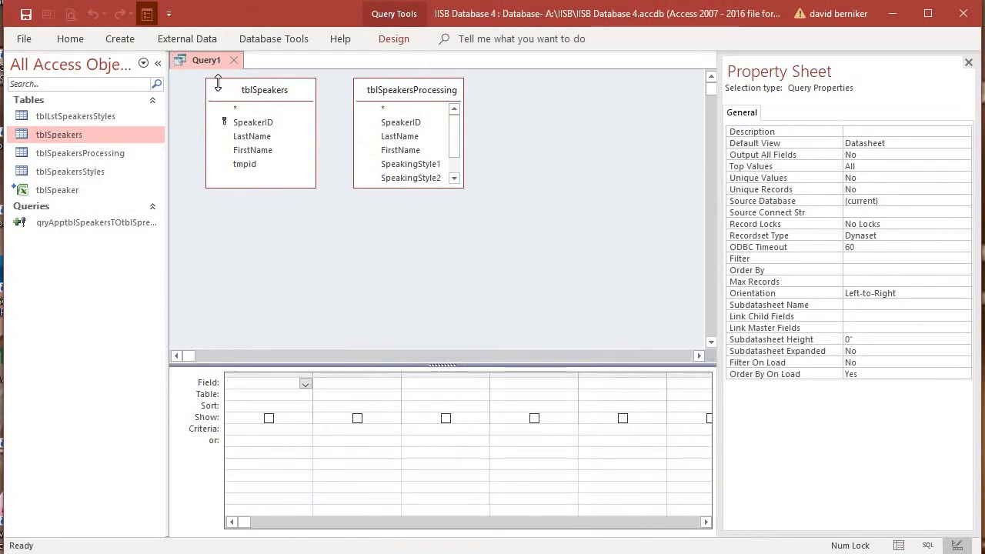
Remove tblSpeakers from the query and enlarge the tblSpeakersProcessing field list to show all its fields
right_click(241, 94)
click(293, 102)
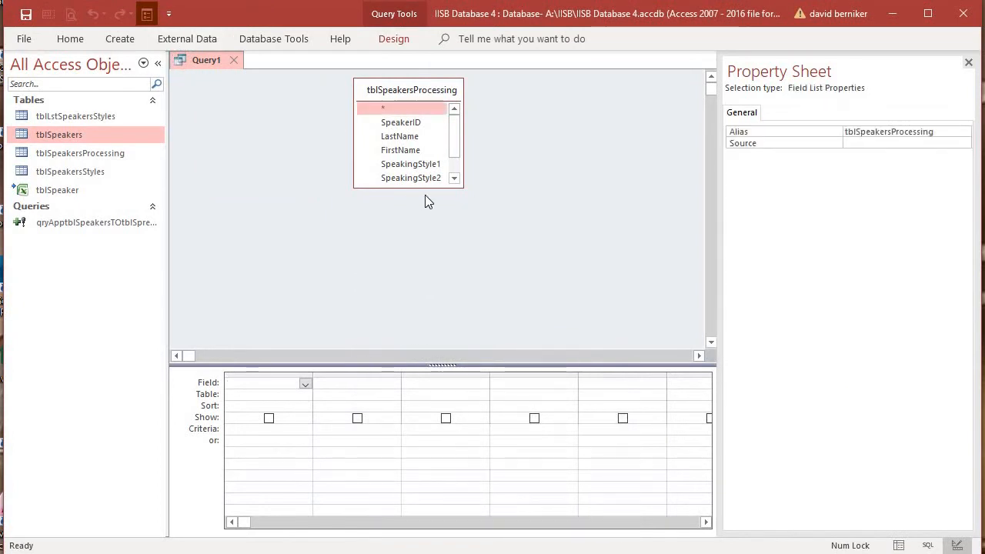
drag(426, 187, 450, 307)
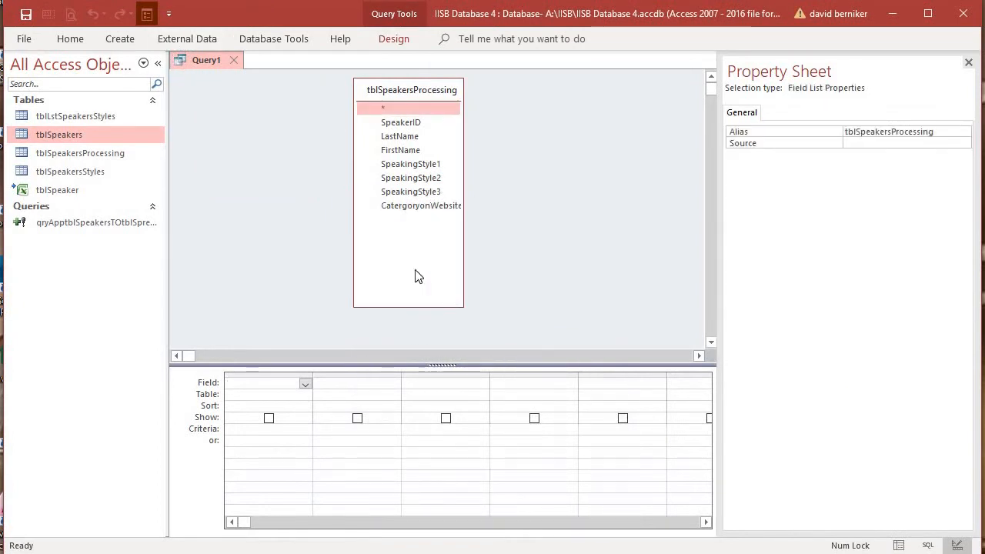
Add LastName to the query and turn it into an append query with tblSpeakers as the destination table
double_click(402, 138)
right_click(296, 269)
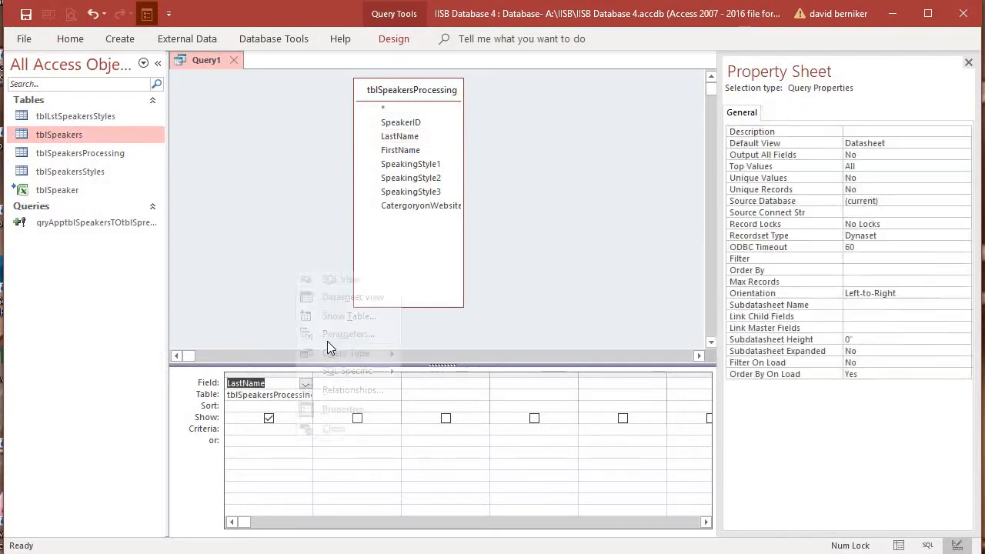
mouse_move(342, 353)
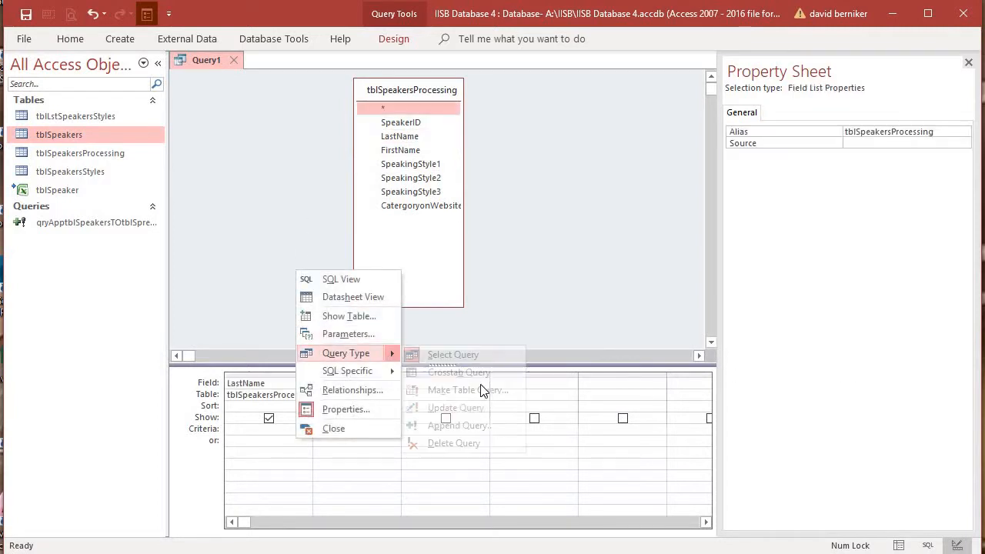
click(471, 425)
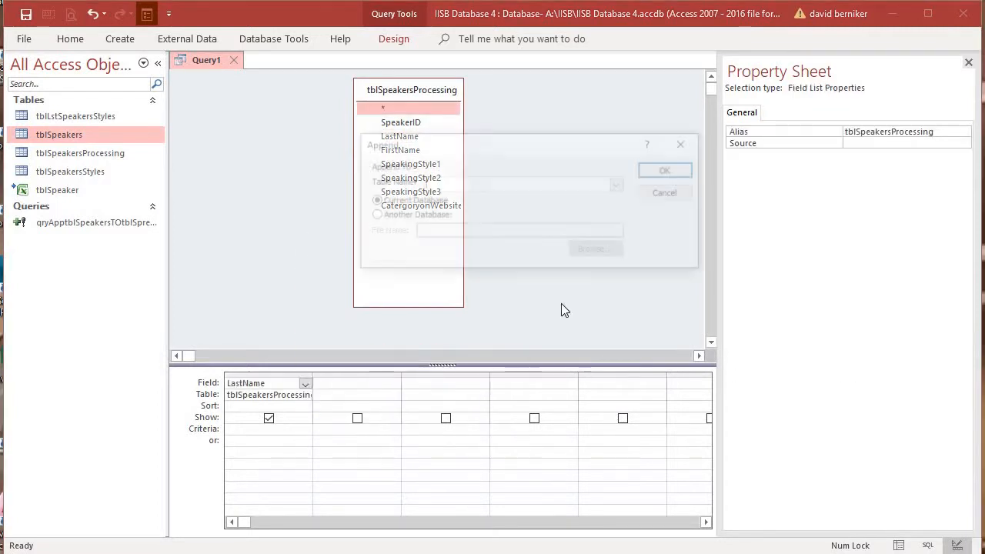
click(619, 184)
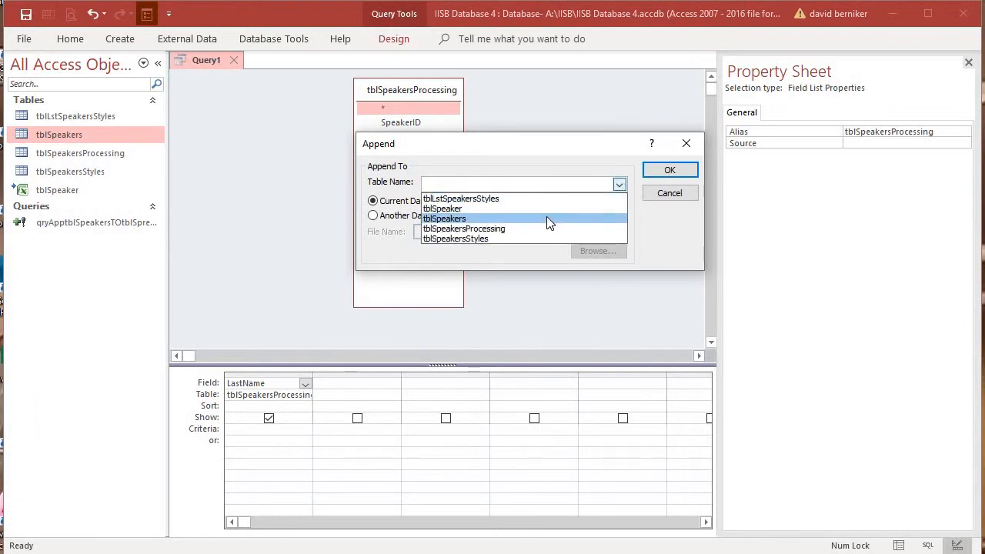
click(668, 171)
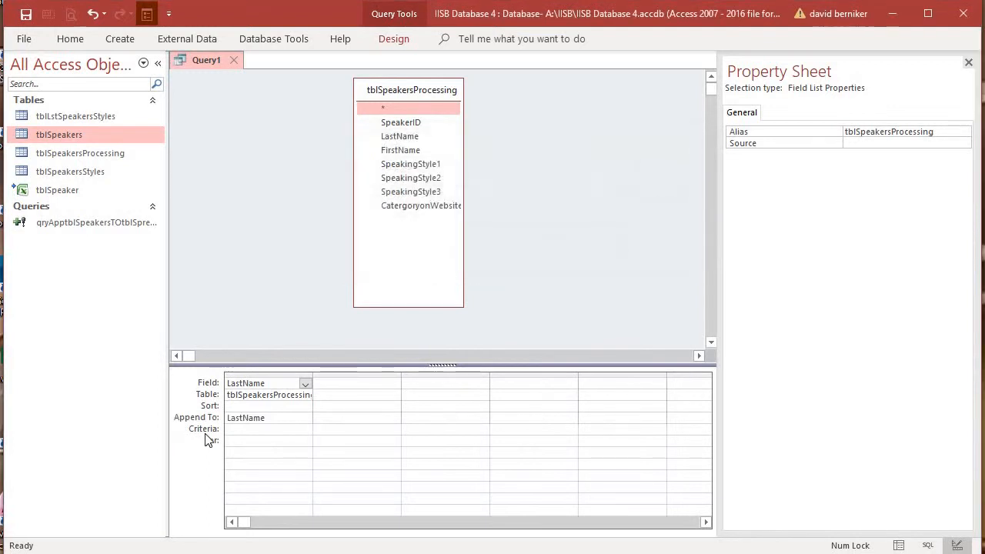
Add FirstName and SpeakerID to the query, append SpeakerID to tmpid, and delete the surplus tmpid column
double_click(410, 150)
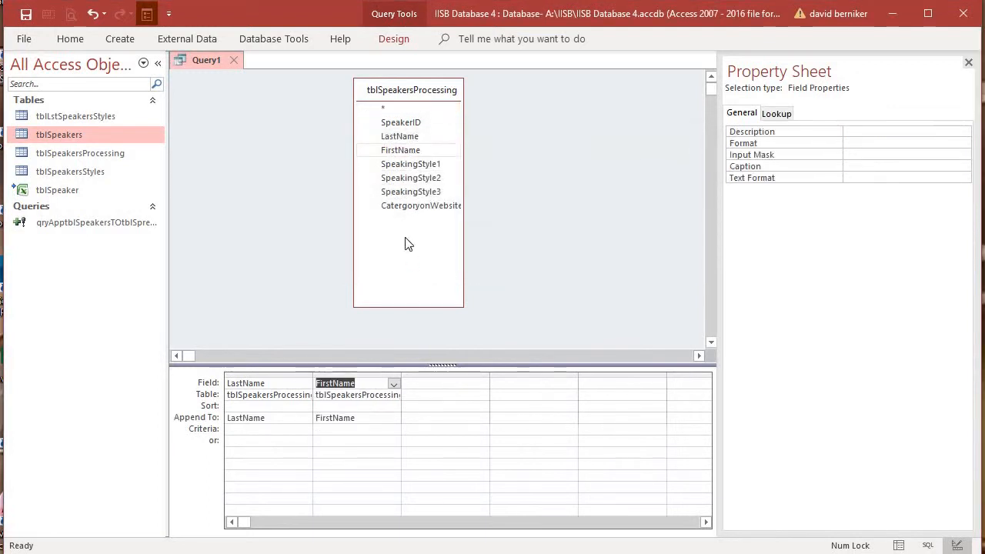
click(454, 415)
click(482, 418)
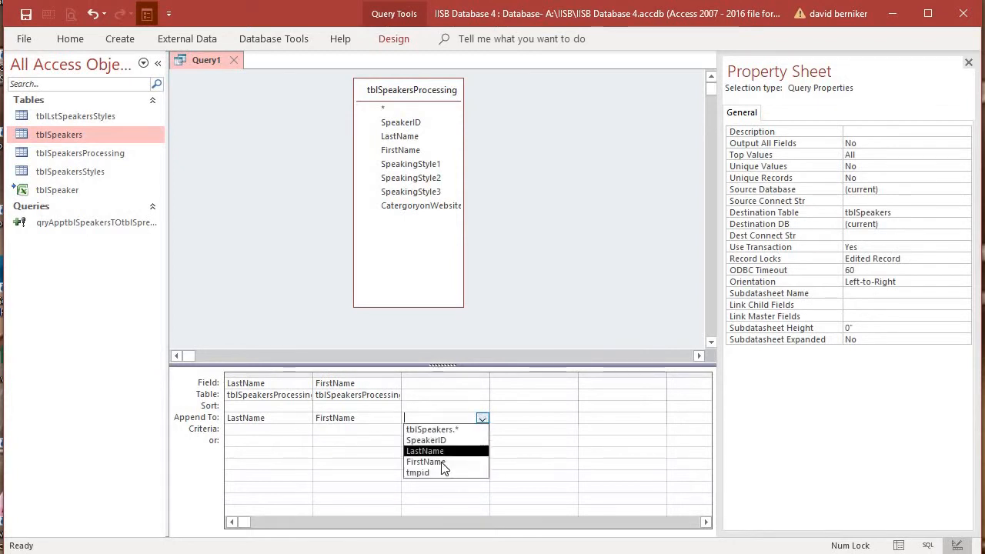
click(435, 472)
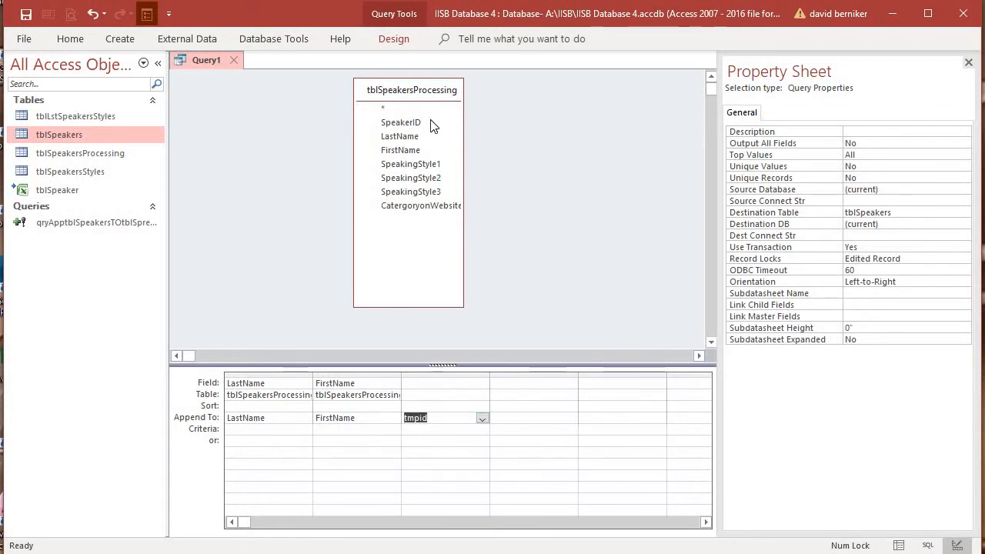
drag(420, 125, 453, 387)
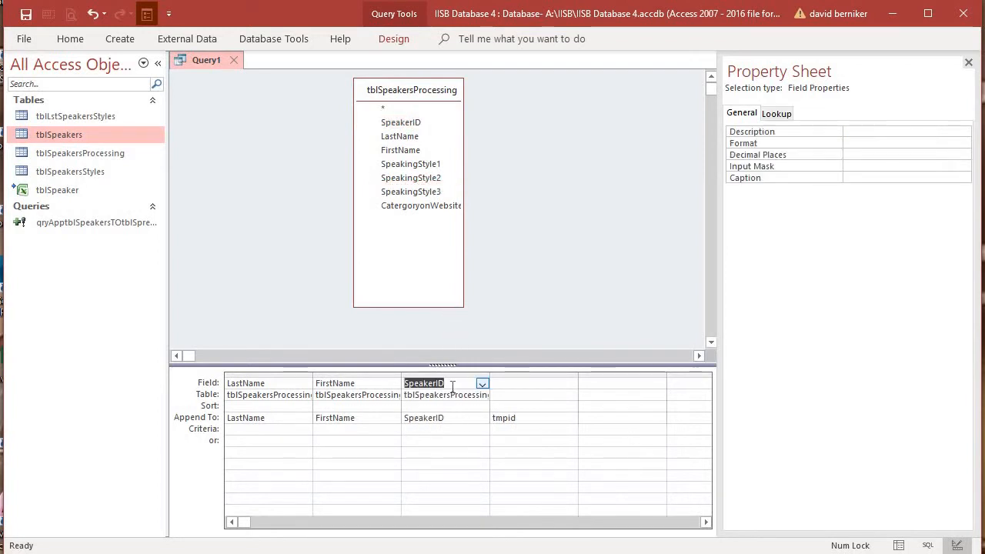
click(464, 418)
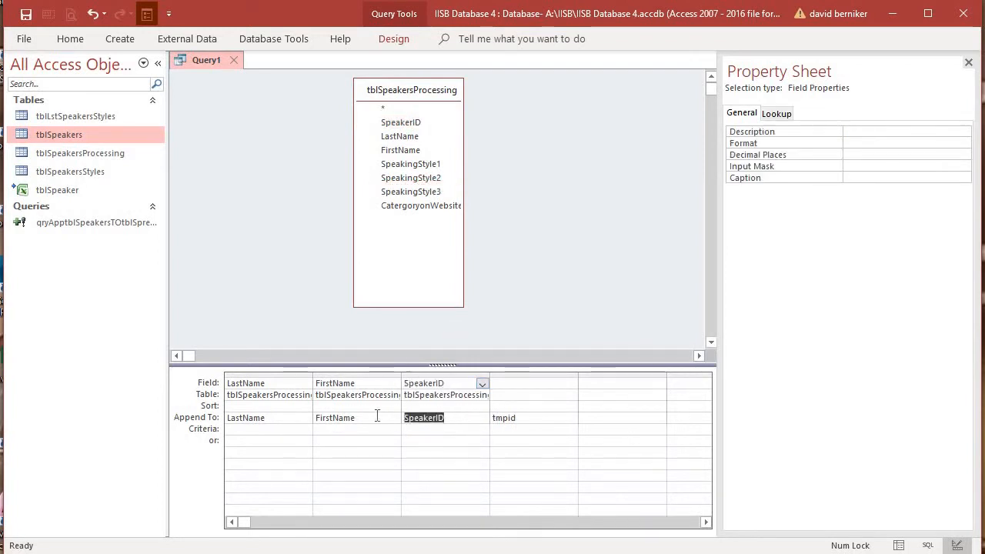
text(tmpid)
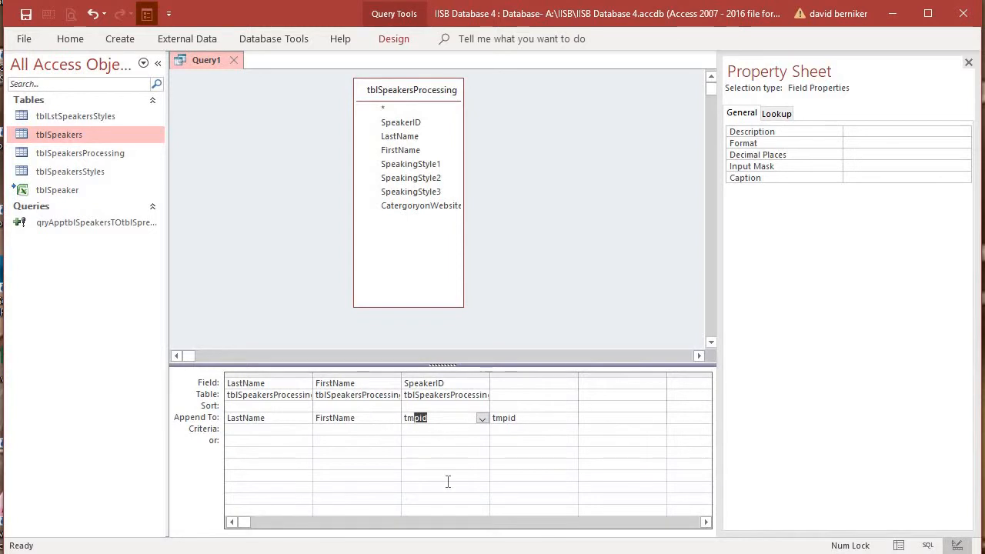
click(447, 478)
click(532, 374)
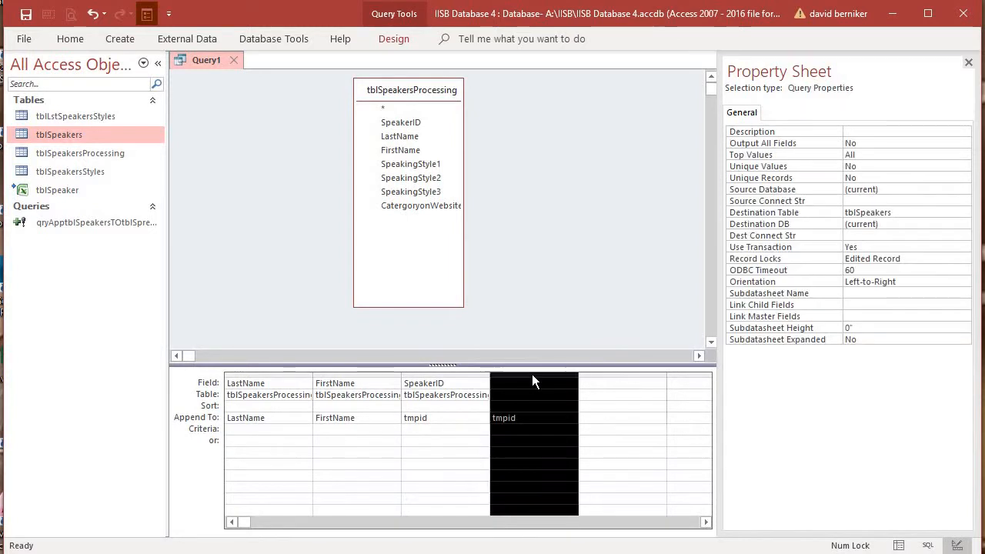
key(Delete)
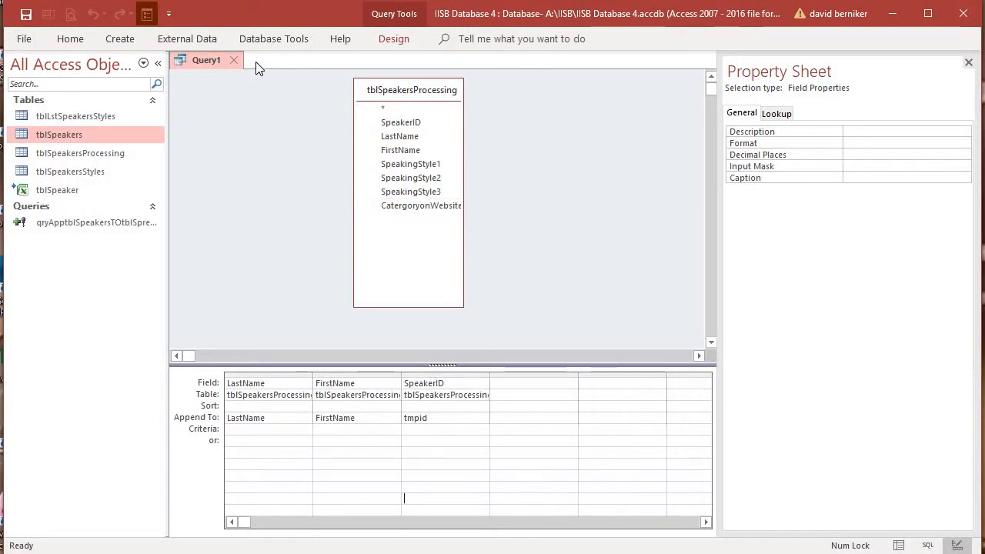
Run the append query and accept appending the rows to tblSpeakers
click(393, 42)
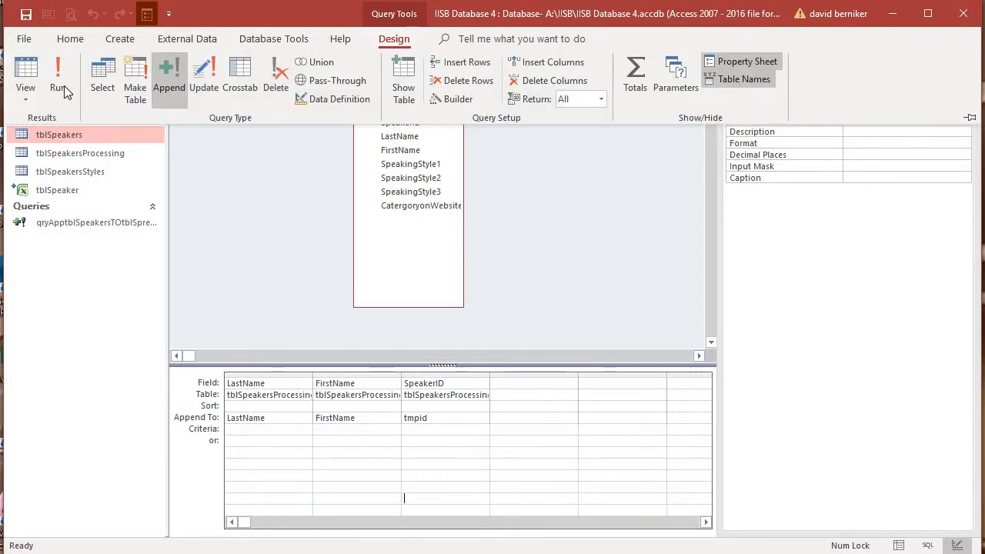
click(61, 88)
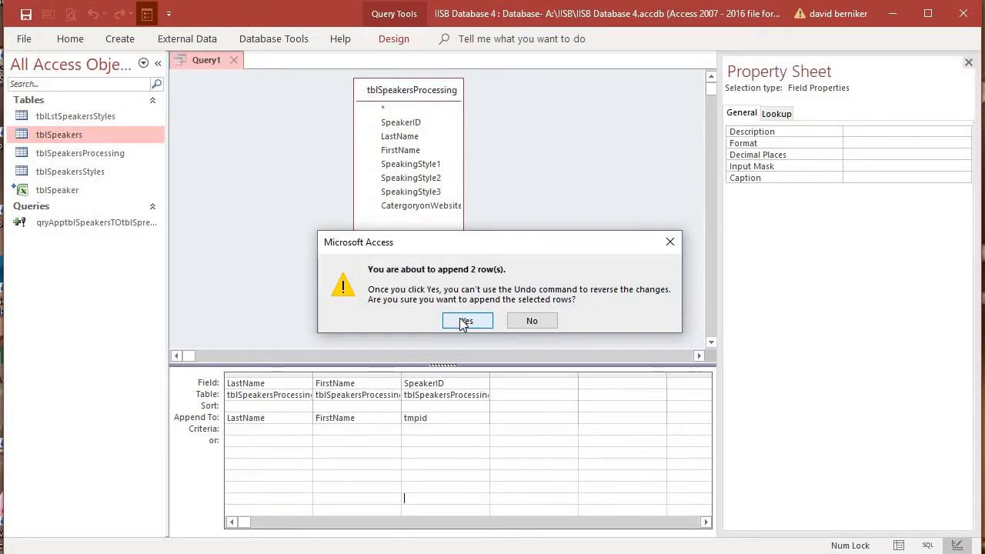
click(466, 322)
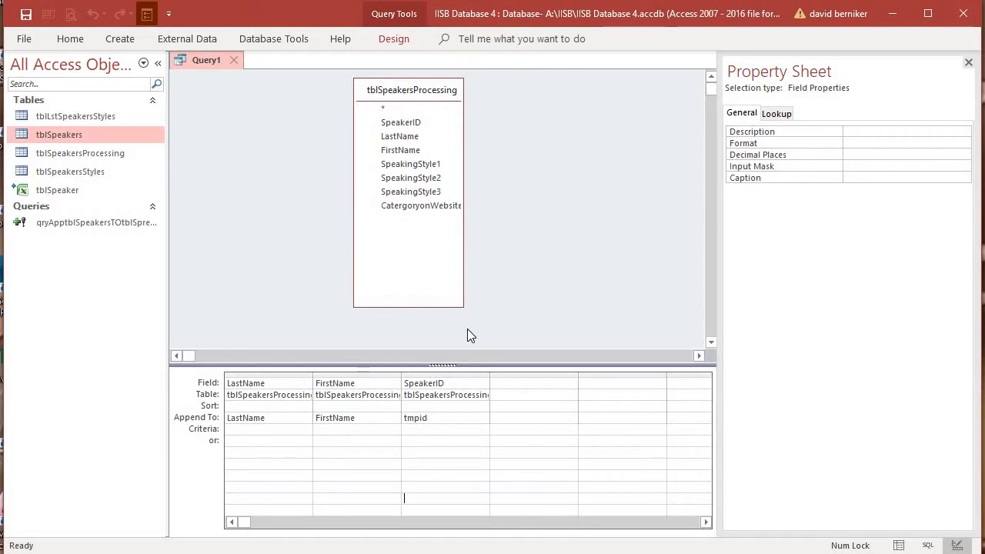
Save the append query as qryMigSpeakers1
right_click(212, 65)
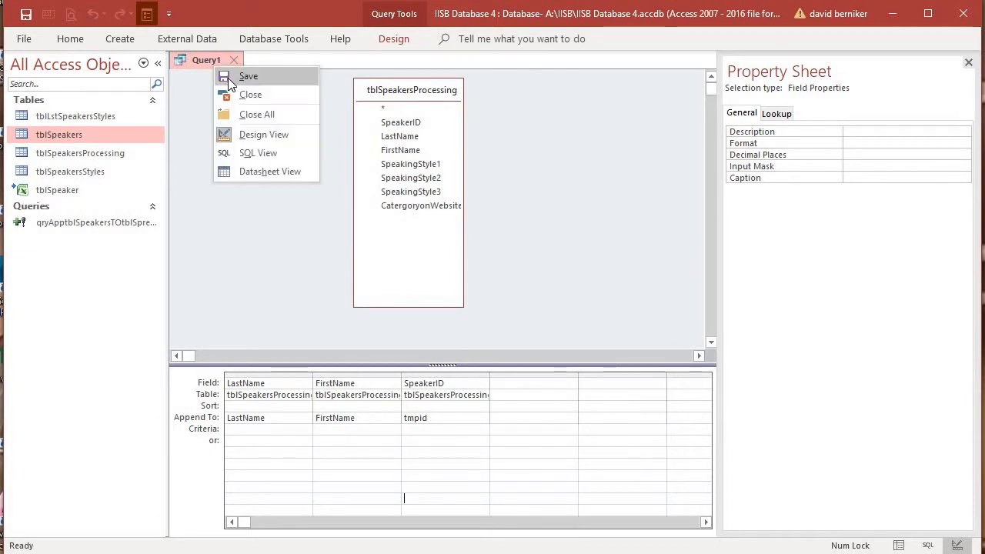
click(228, 76)
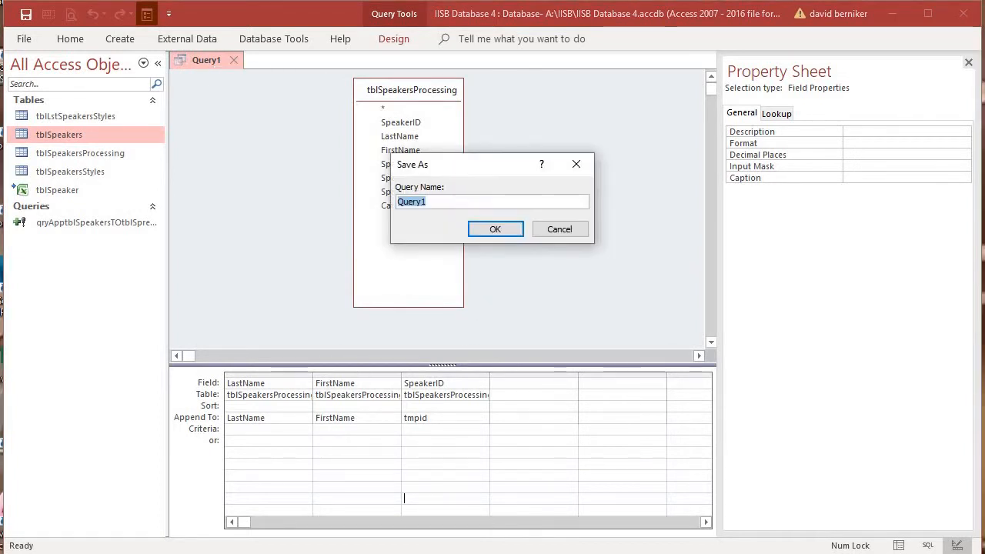
text(qryMig)
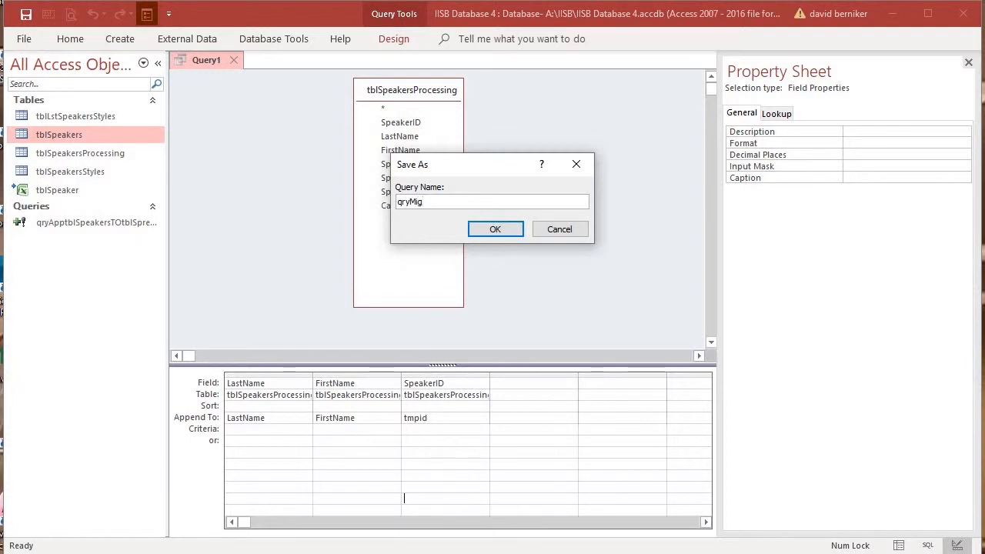
text(peakers1)
click(491, 231)
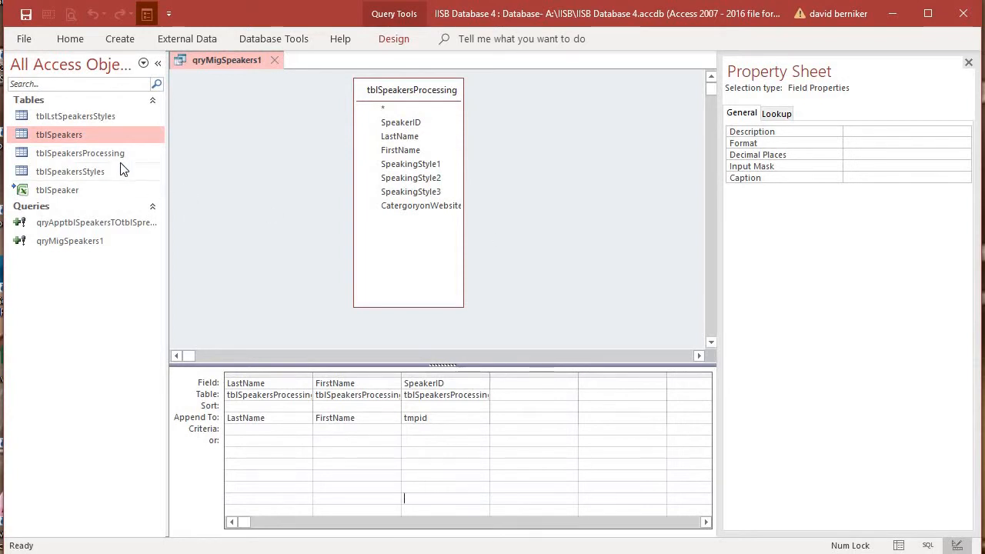
Open tblSpeakers, check the appended speaker records and their tmpid values, and close the table
double_click(74, 138)
drag(173, 93, 190, 108)
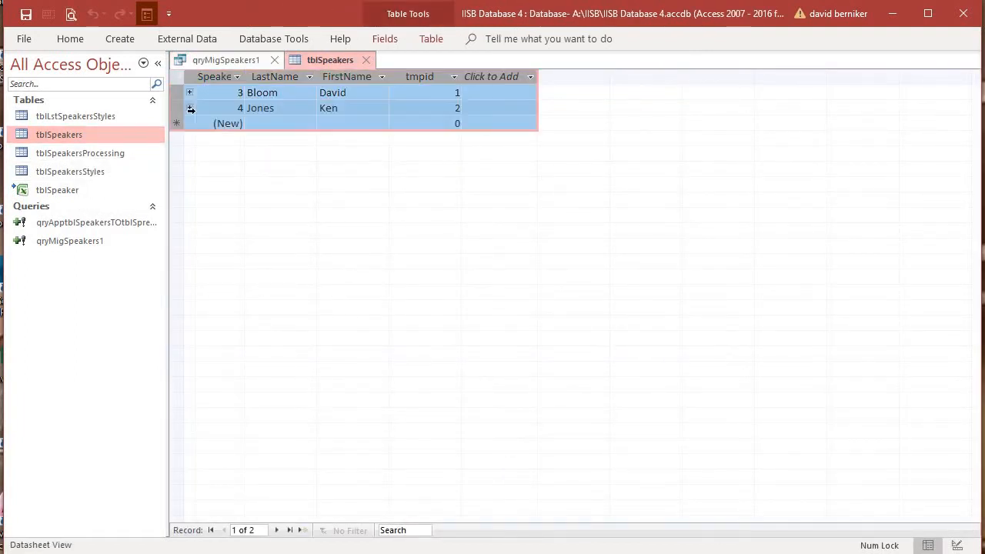
click(368, 59)
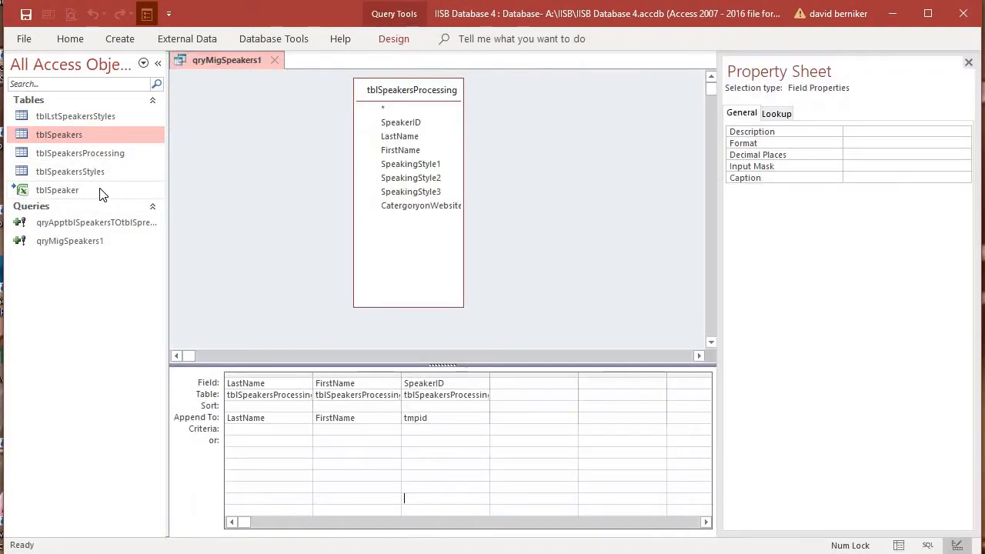
Open the linked tblSpeaker table, highlight its first two speaking style columns, and close it
double_click(99, 189)
drag(441, 76, 511, 77)
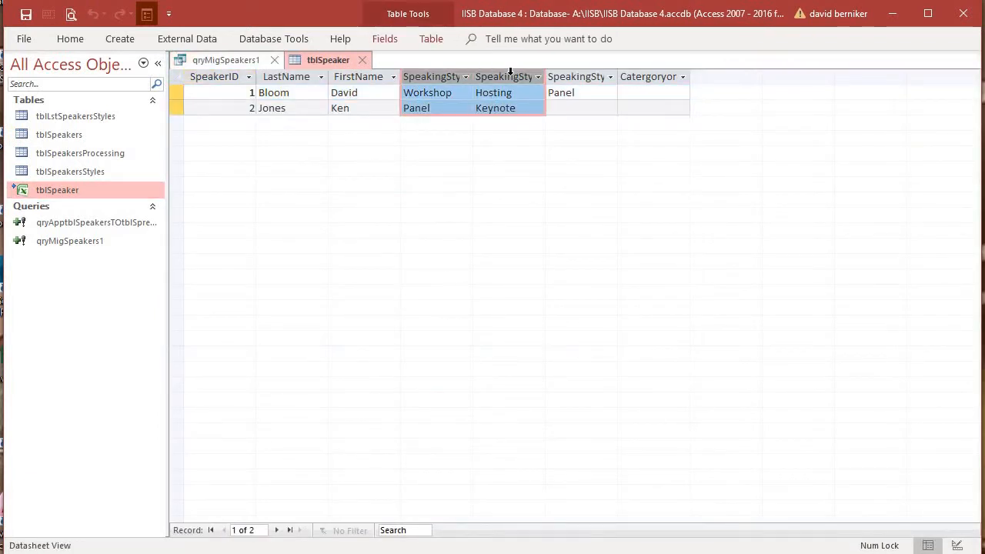
click(363, 59)
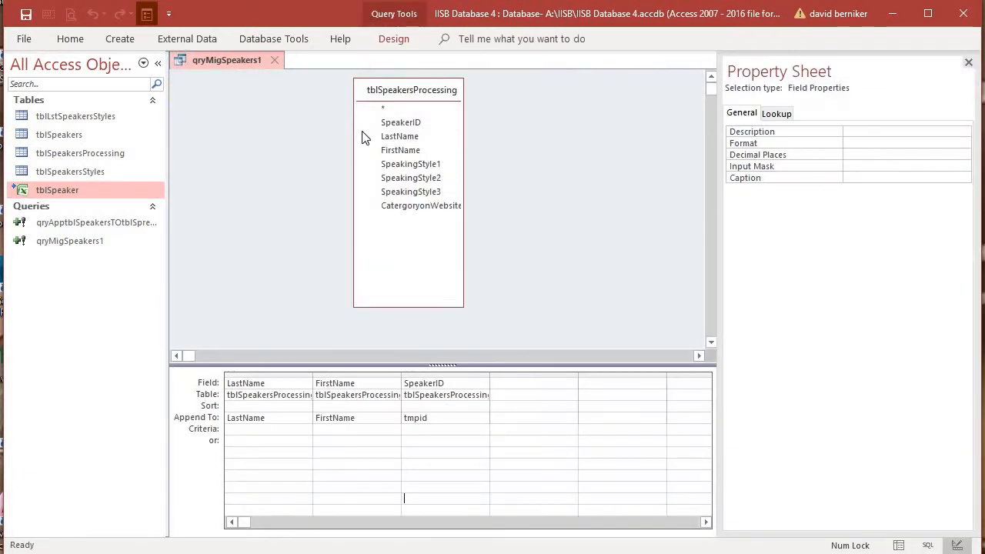
Widen the tblSpeakersProcessing field list, add tblSpeakers to the query, and join SpeakerID in tblSpeakersProcessing to tmpid in tblSpeakers
drag(405, 90, 261, 93)
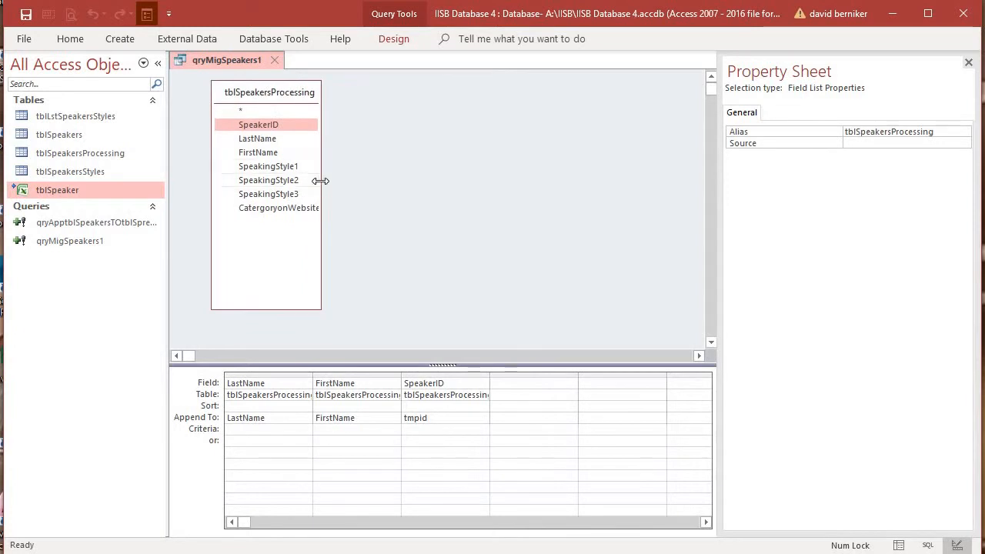
drag(321, 179, 382, 182)
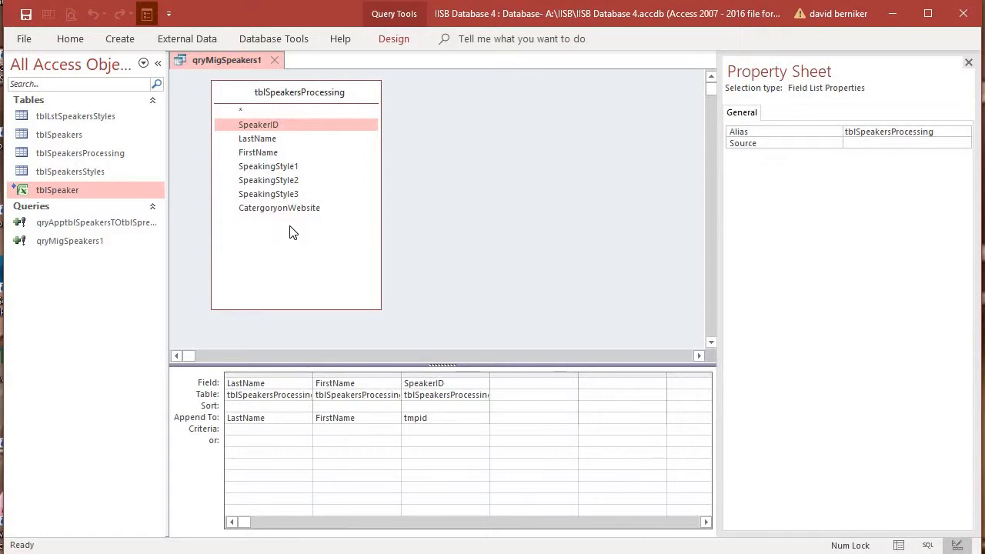
right_click(432, 187)
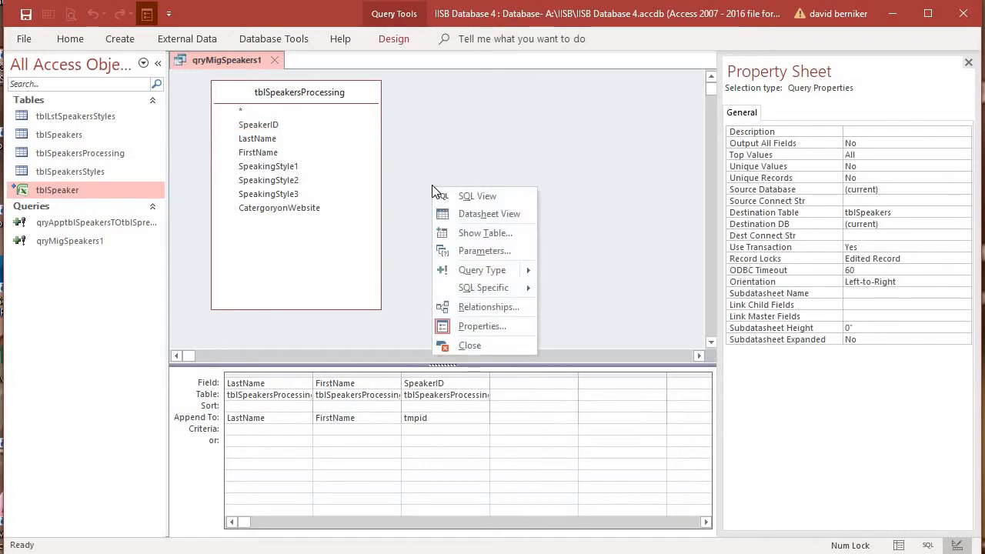
click(485, 234)
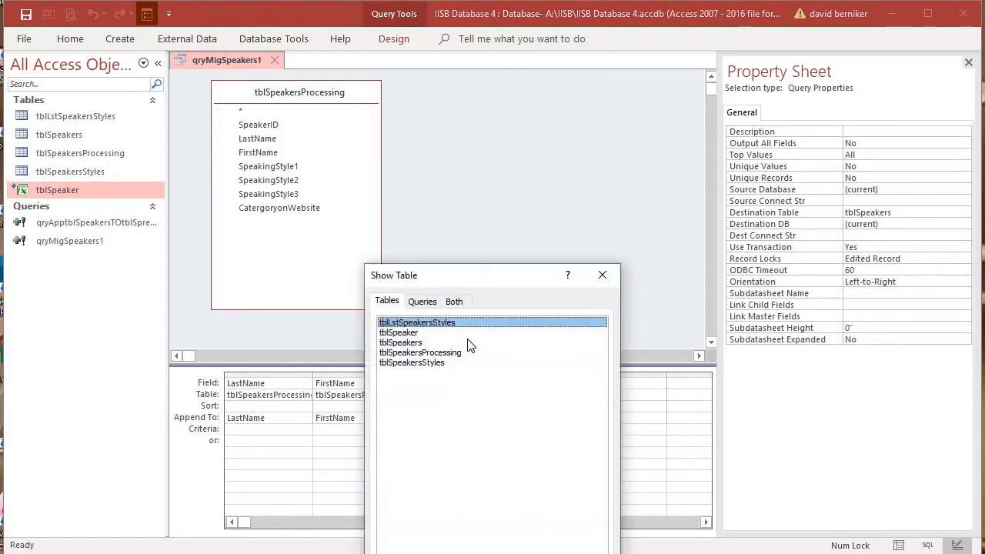
double_click(423, 345)
click(602, 274)
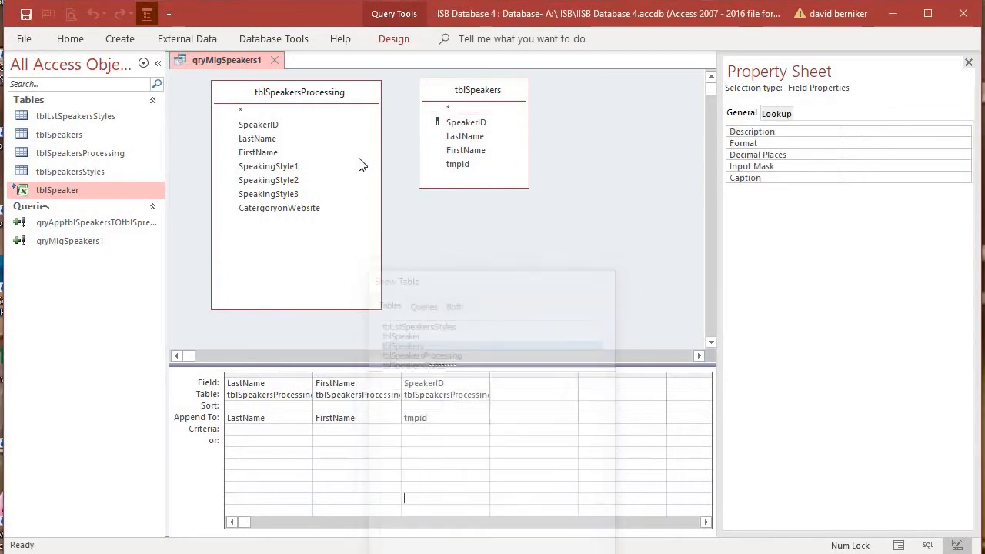
drag(279, 127, 451, 168)
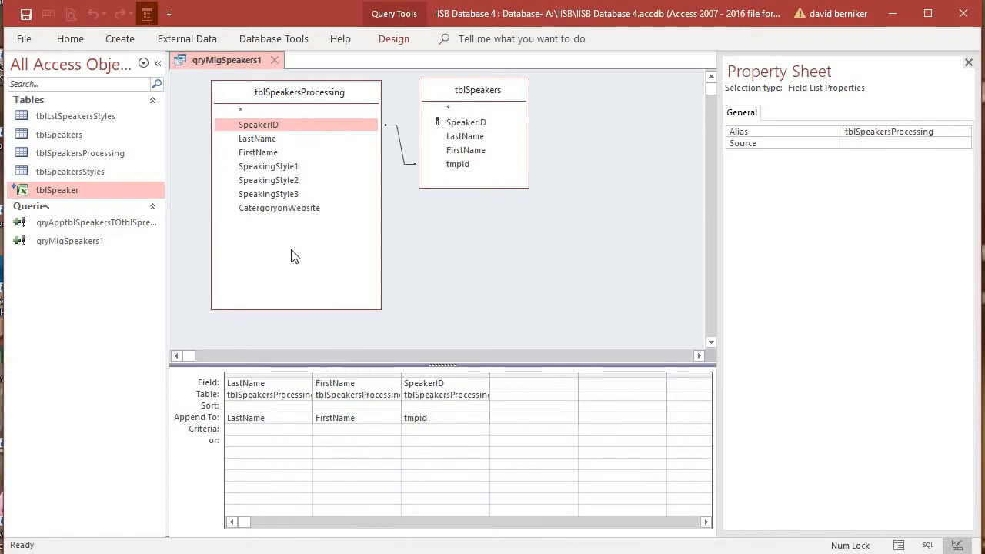
Insert SpeakingStyle1 as the first query column and delete the LastName, FirstName and SpeakerID columns
drag(279, 166, 279, 431)
drag(529, 374, 350, 374)
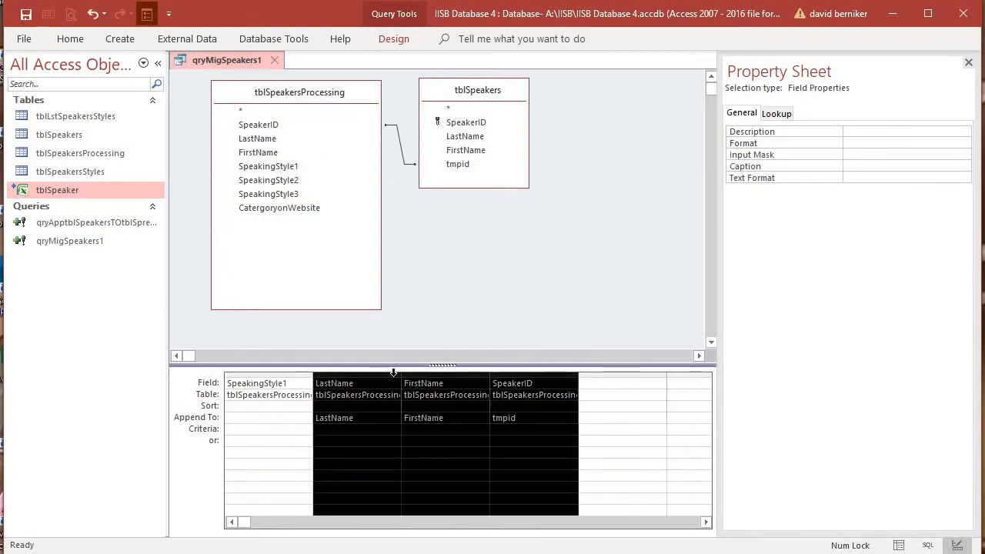
key(Delete)
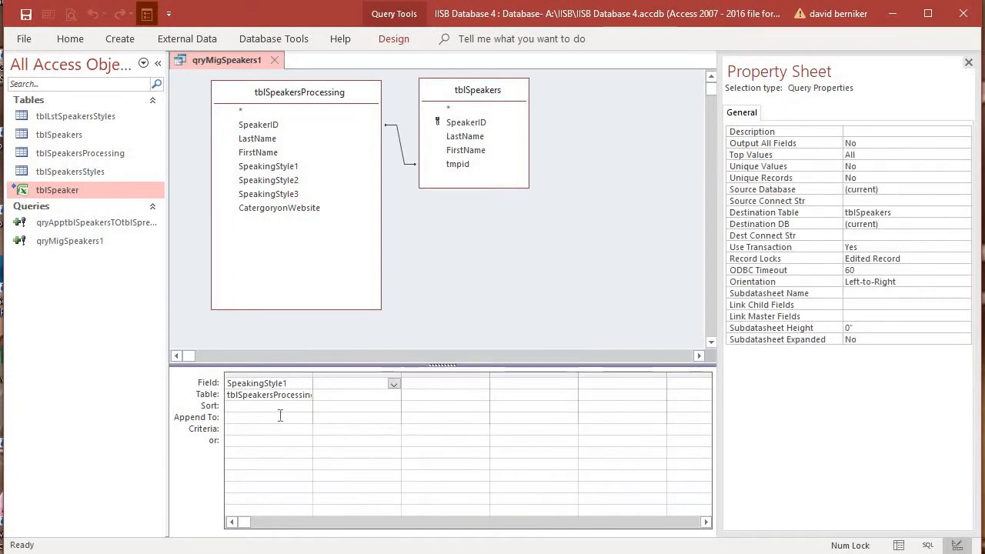
Change the append query's destination table to tblSpeakersStyles in the current database
right_click(464, 322)
mouse_move(556, 412)
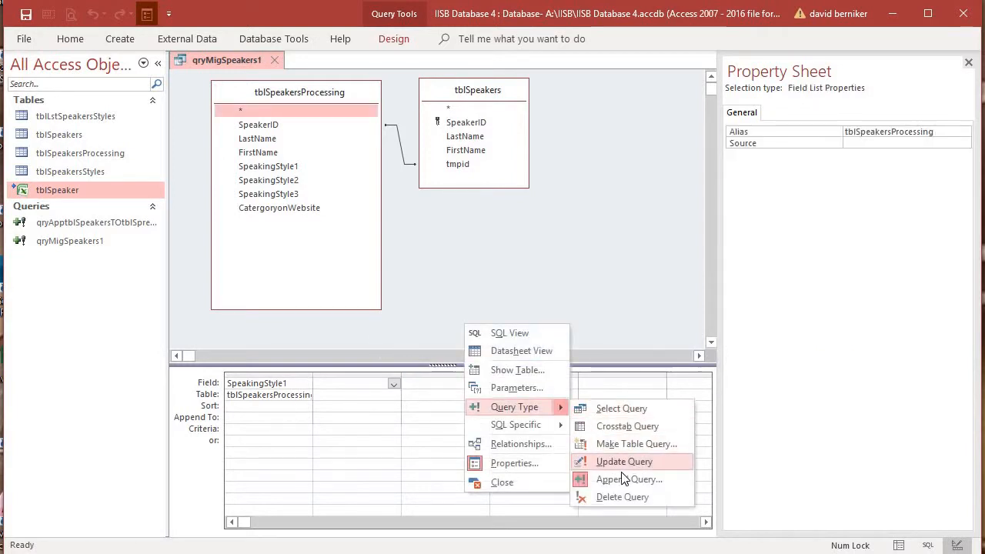
click(616, 481)
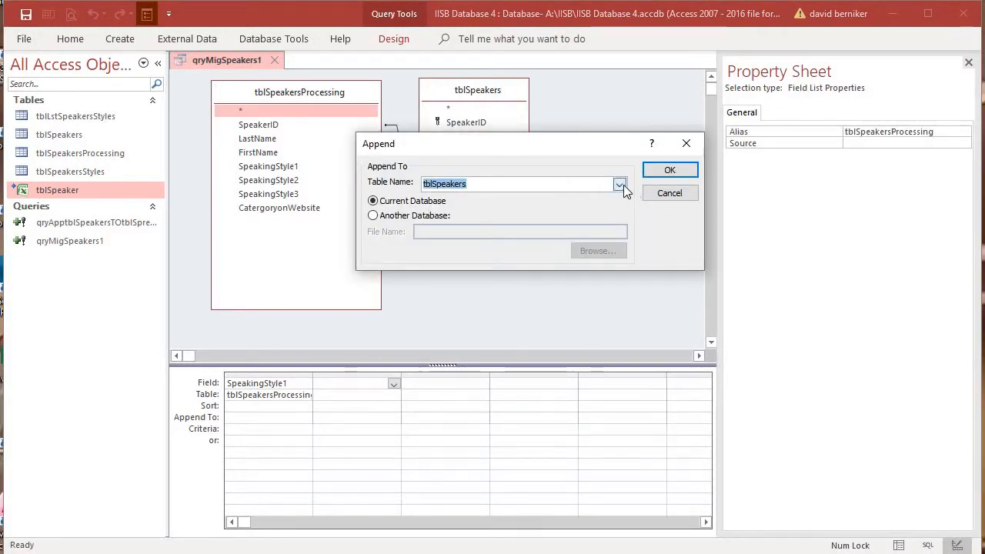
click(622, 185)
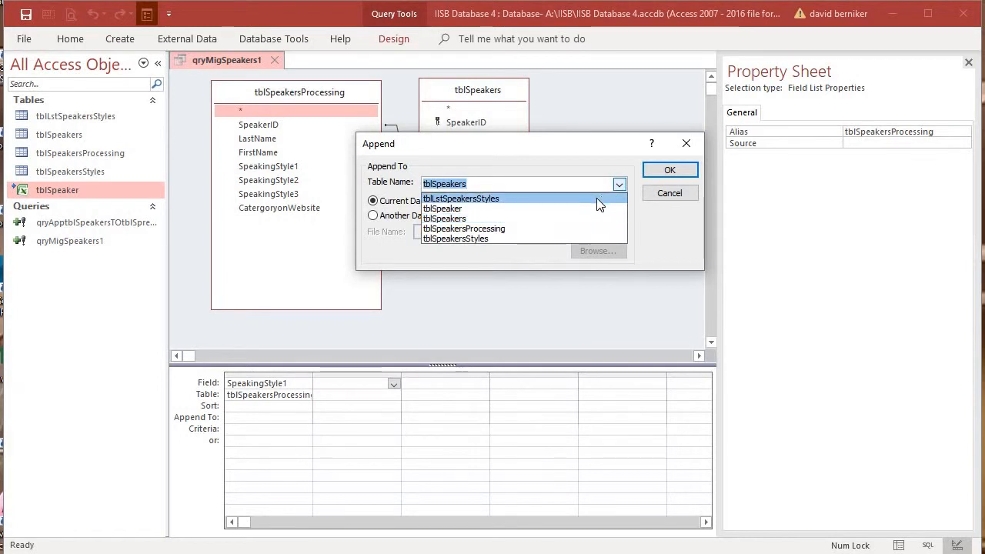
click(543, 239)
click(661, 170)
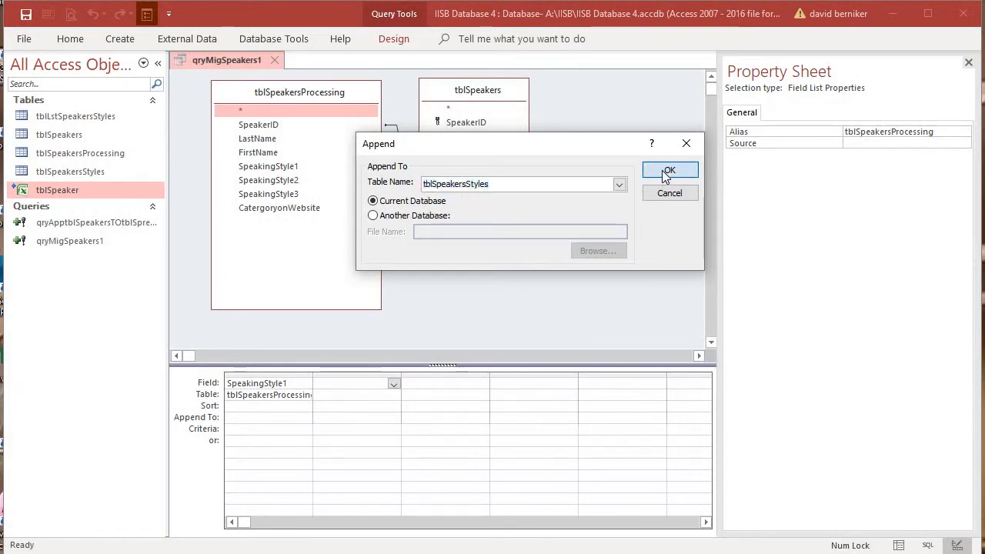
click(262, 417)
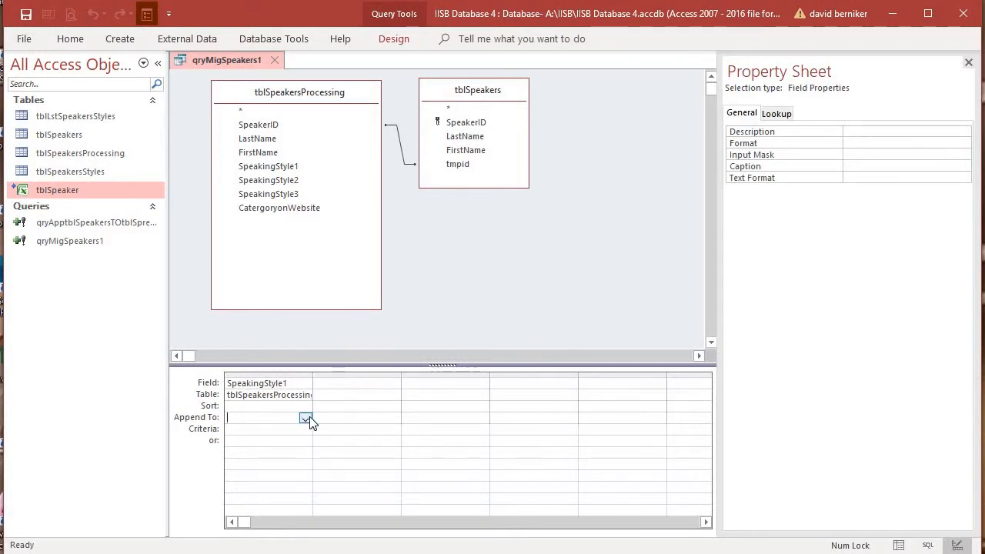
Add tblLstSpeakersStyles to the rearranged query diagram and join its Style field to SpeakingStyle1 in tblSpeakersProcessing
drag(475, 98, 648, 110)
drag(364, 90, 497, 94)
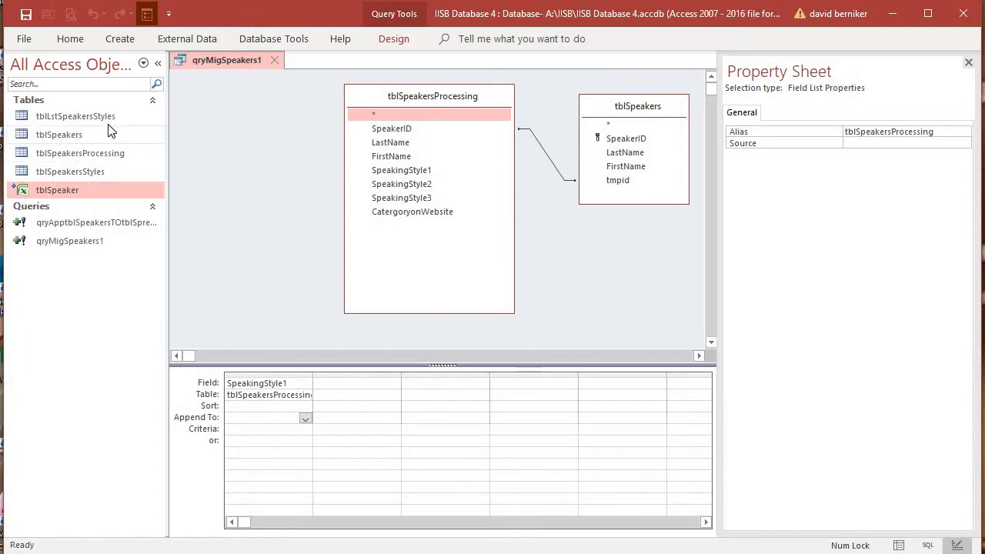
drag(77, 116, 227, 118)
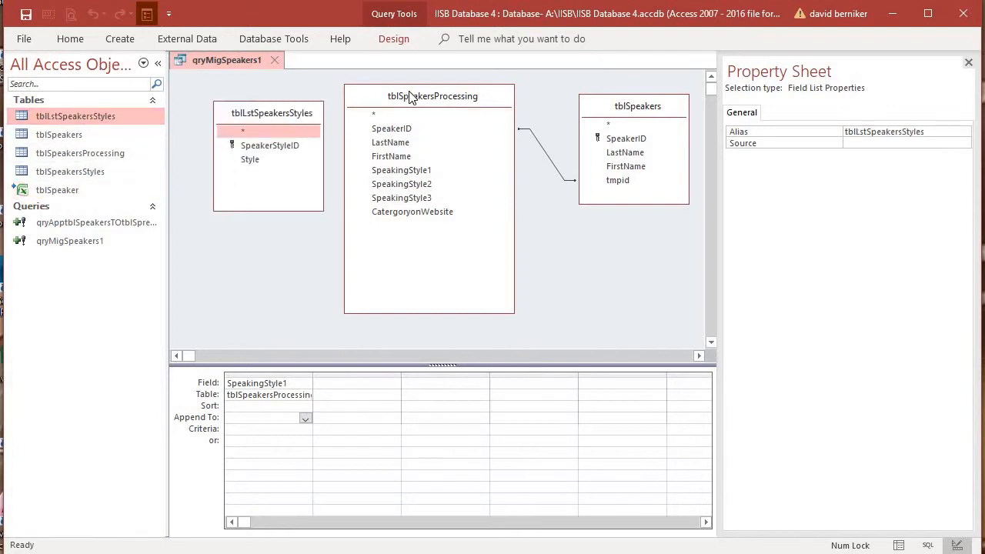
mouse_move(408, 97)
mouse_down()
mouse_move(451, 120)
mouse_move(422, 91)
mouse_up()
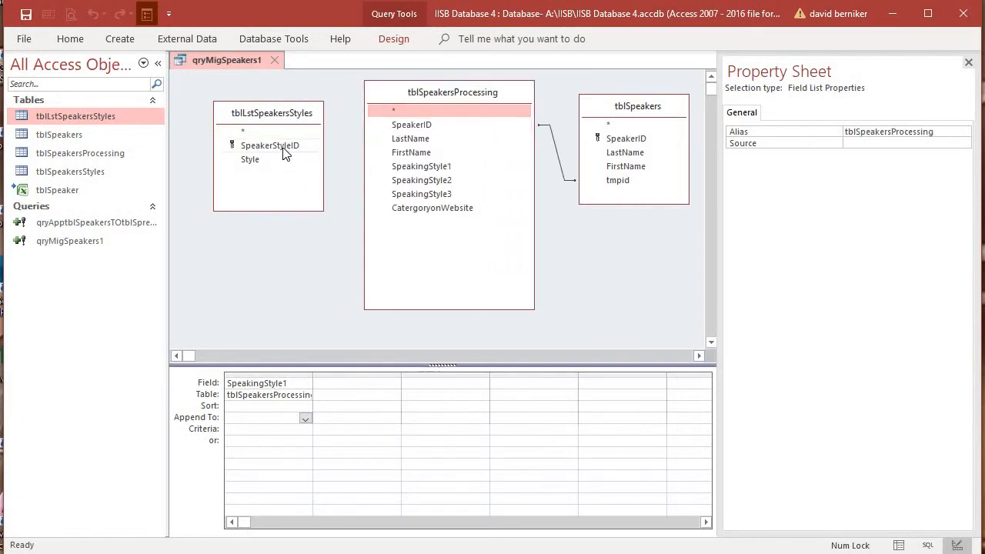
click(285, 153)
drag(266, 161, 418, 168)
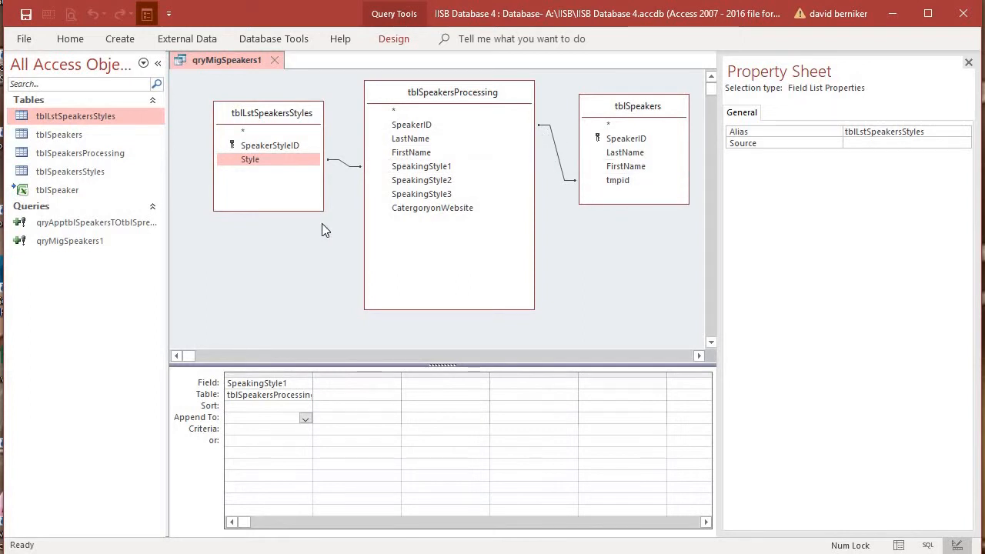
click(426, 168)
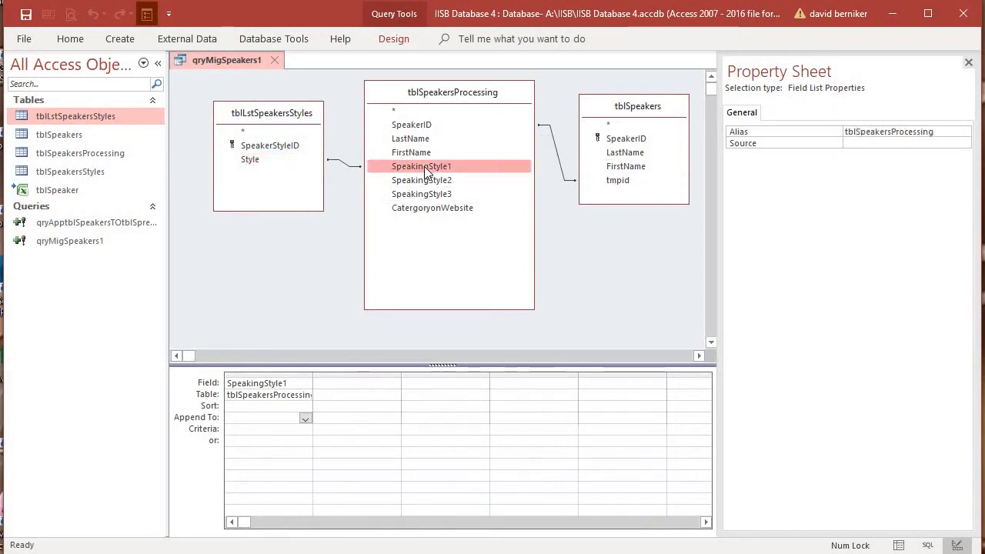
Add SpeakerStyleID from tblLstSpeakersStyles to the query grid and delete the SpeakingStyle1 column
click(307, 419)
click(306, 419)
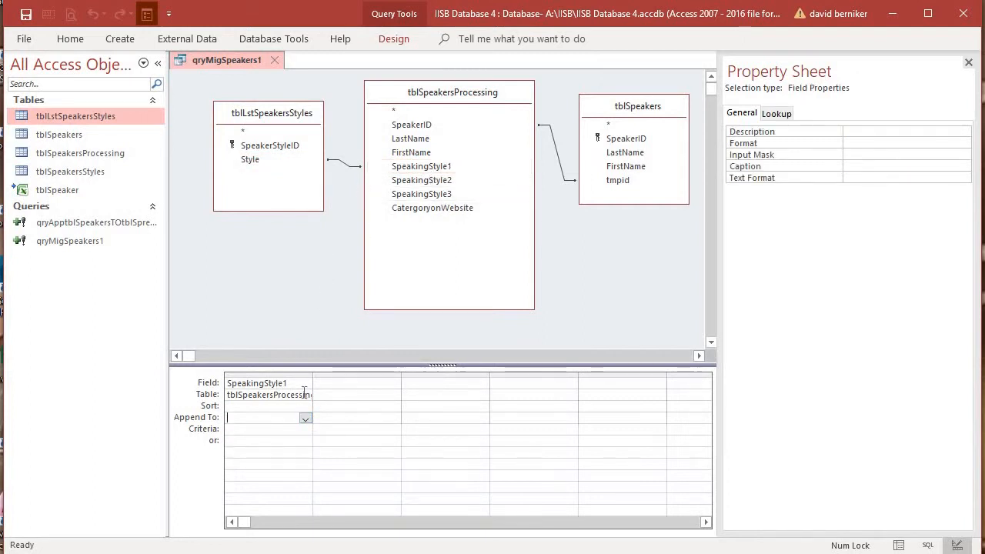
drag(287, 146, 355, 384)
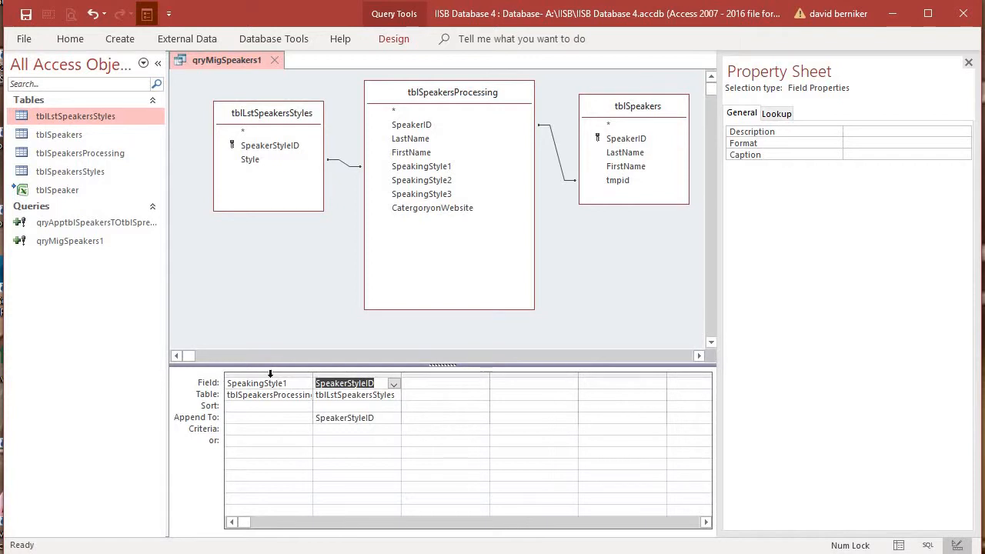
click(271, 374)
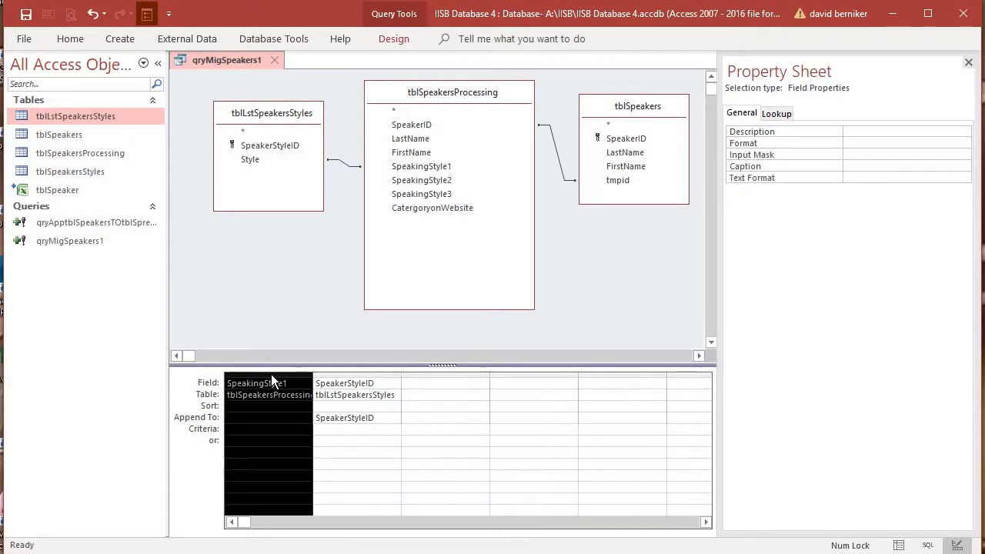
key(Delete)
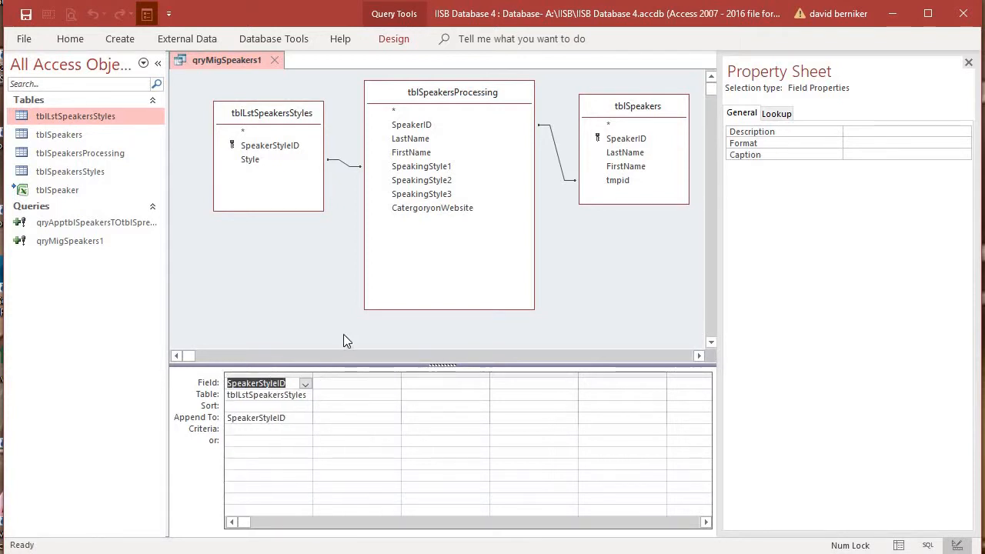
Set the SpeakerStyleID column to append to ssSpeakerStyleID and widen the column slightly
click(300, 418)
click(305, 418)
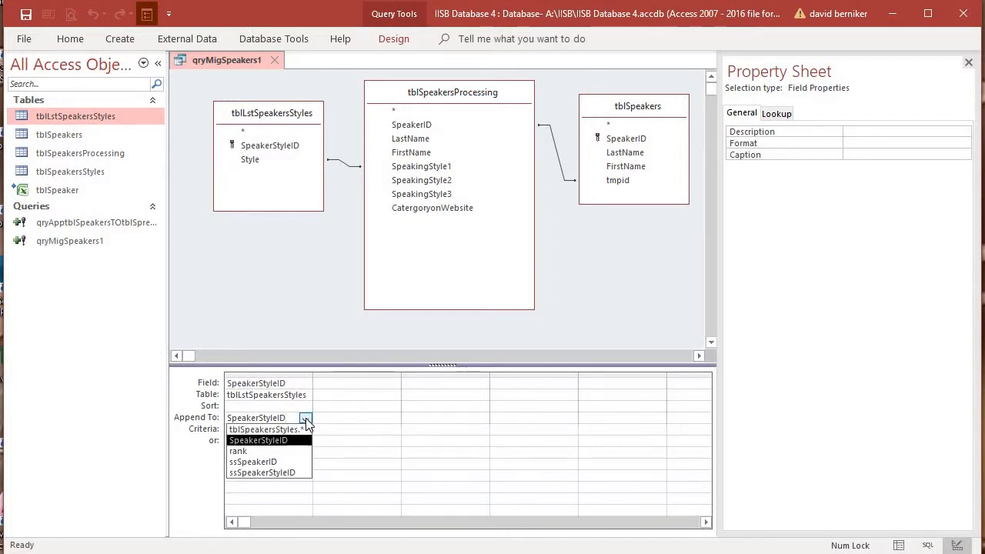
click(295, 473)
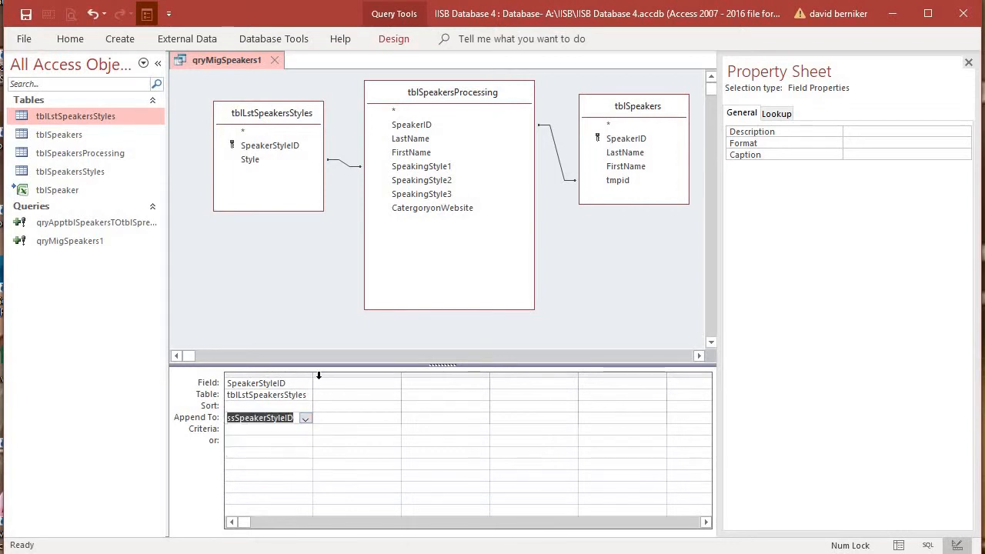
drag(314, 374, 324, 373)
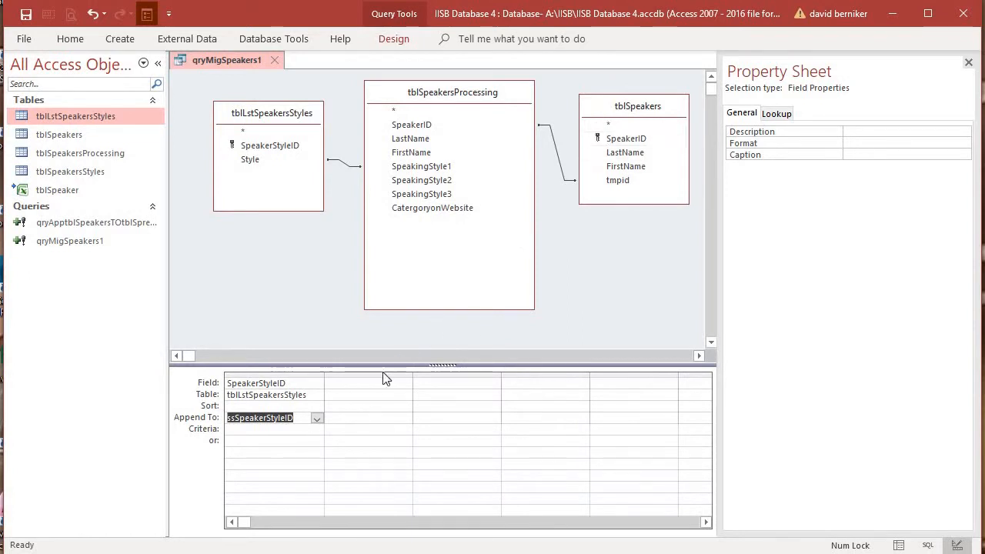
Check the append destination fields, and view the field design of tblLstSpeakersStyles before closing it
click(359, 417)
click(405, 418)
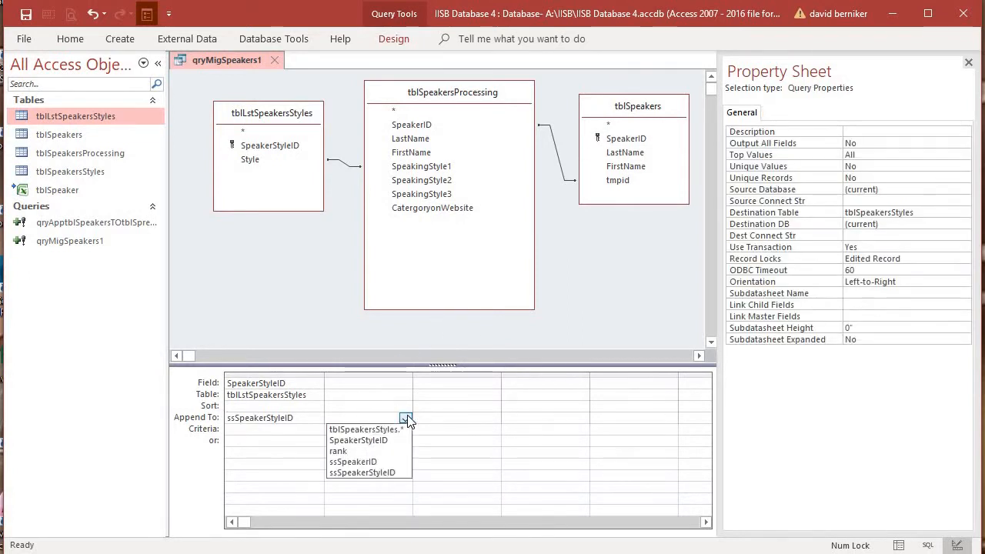
click(114, 153)
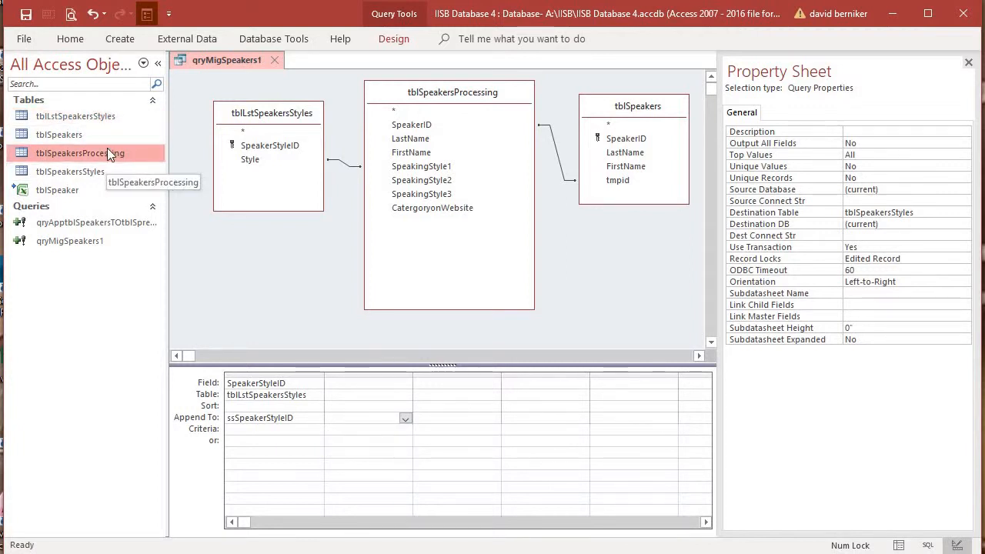
click(99, 117)
right_click(103, 118)
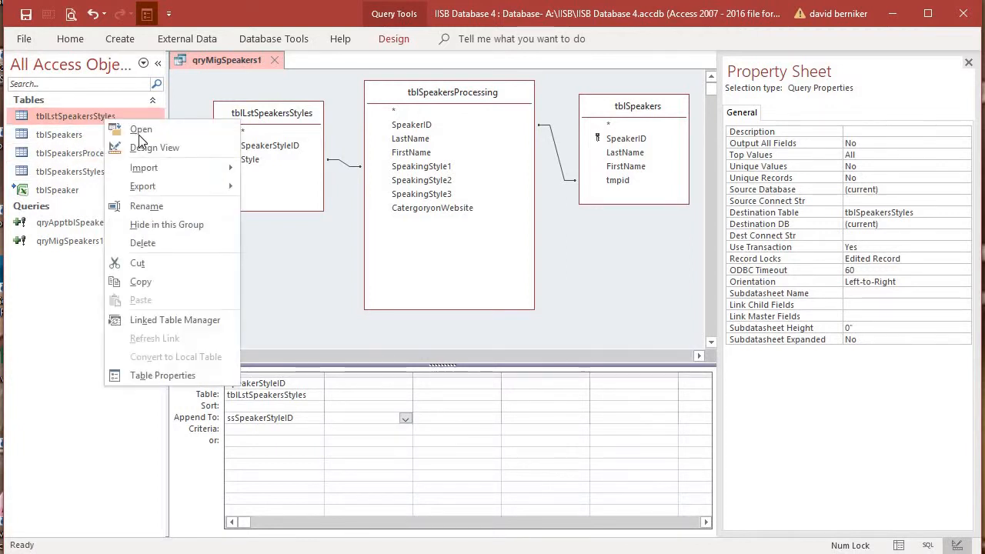
click(160, 147)
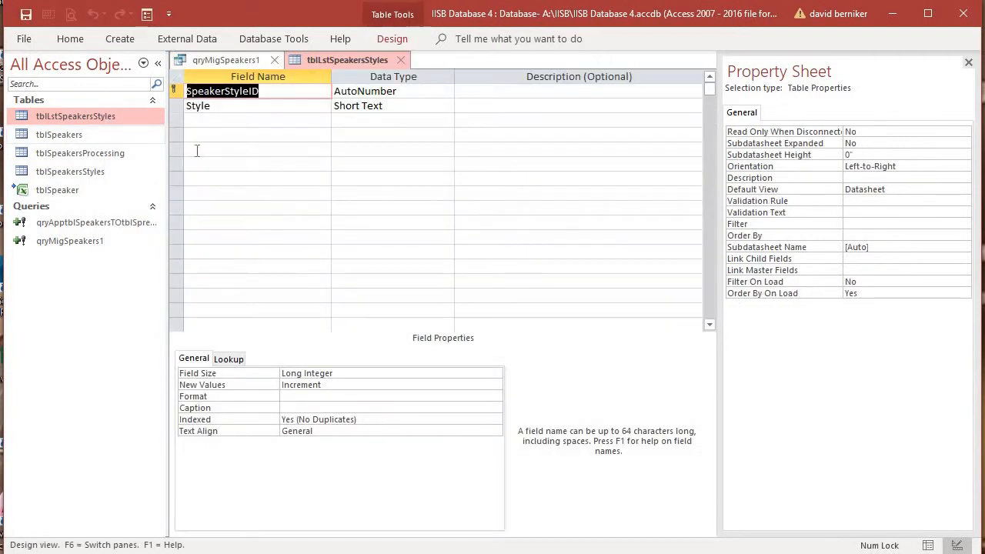
click(401, 58)
Open tblSpeakersStyles in design view, examine its key, rank, ssSpeakerID and ssSpeakerStyleID fields, and close it
click(119, 171)
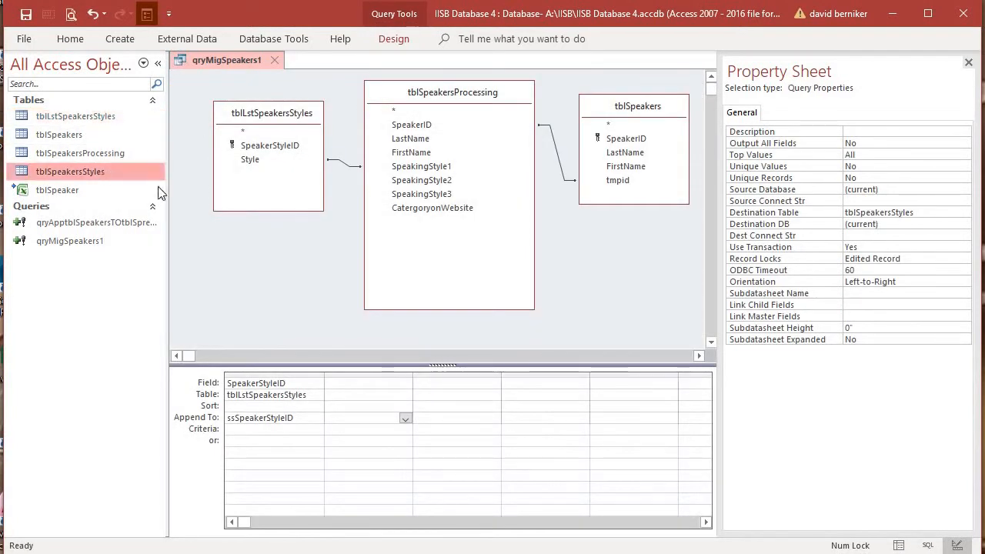
right_click(137, 171)
click(158, 199)
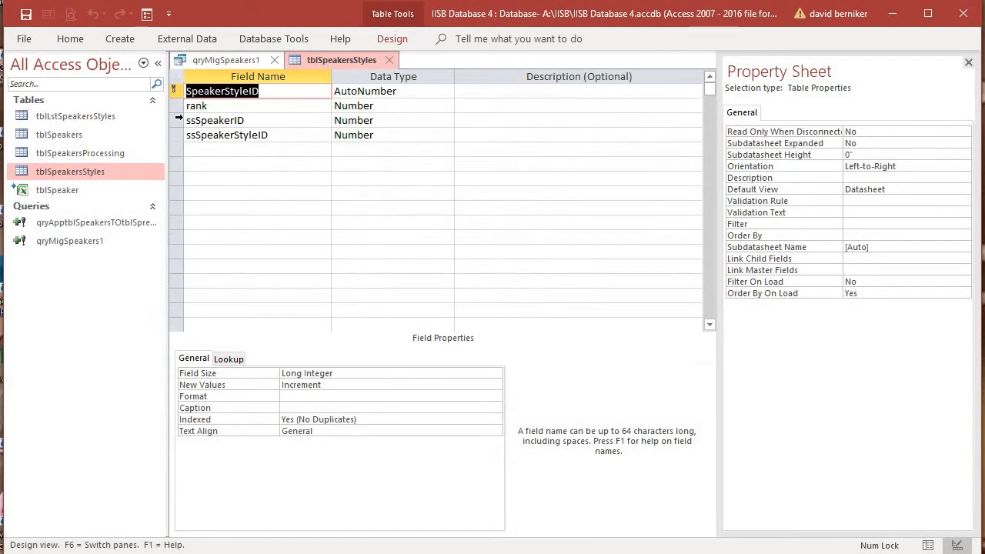
click(178, 121)
drag(179, 106, 180, 135)
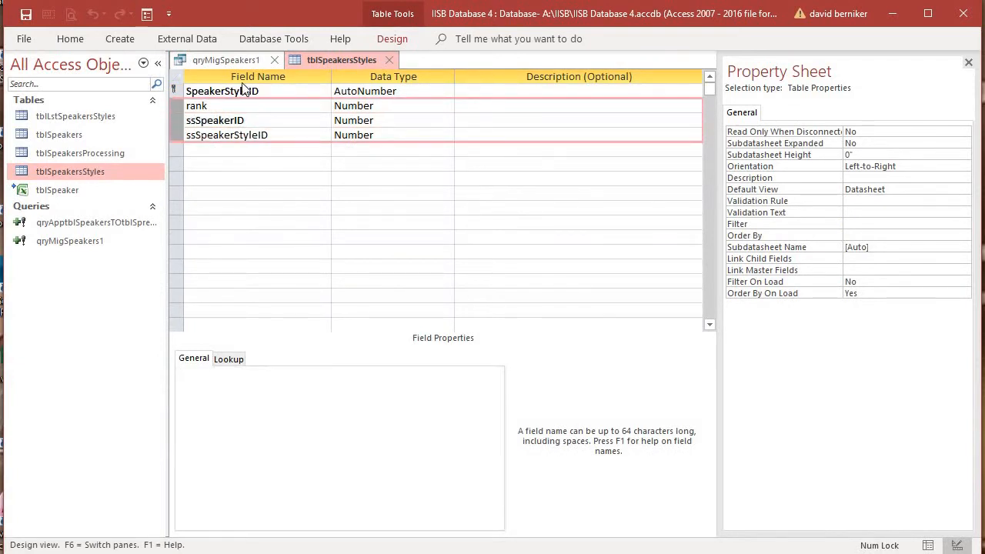
click(251, 91)
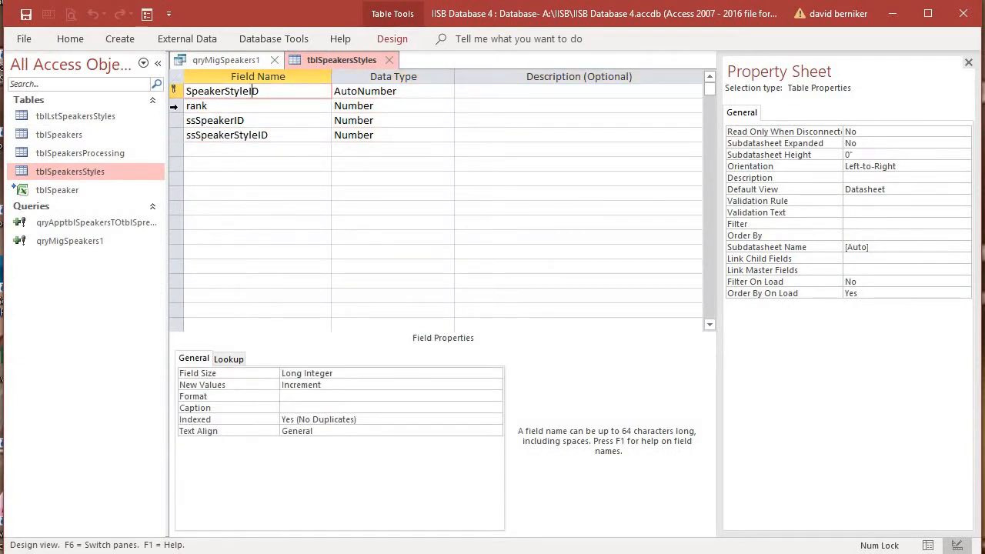
click(174, 107)
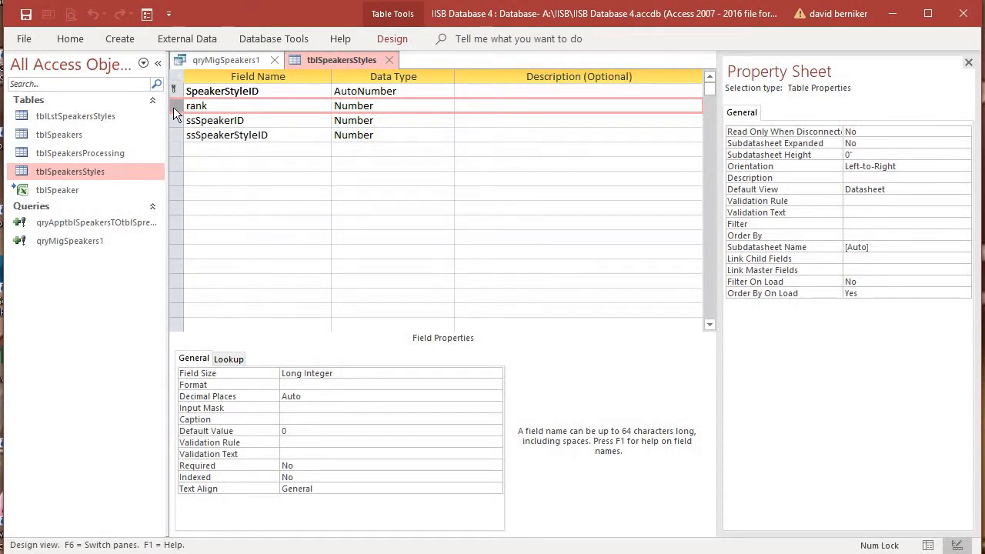
click(253, 122)
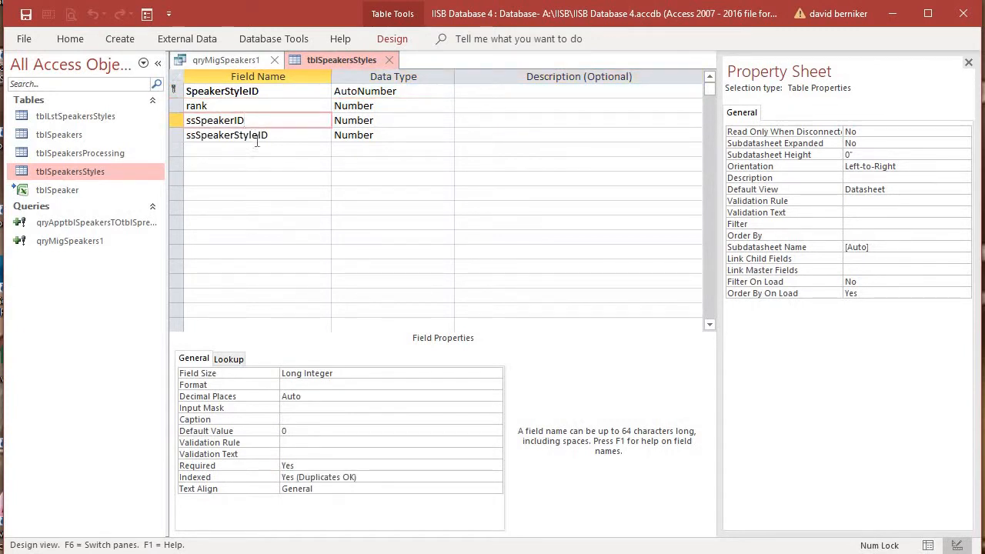
click(267, 135)
click(393, 61)
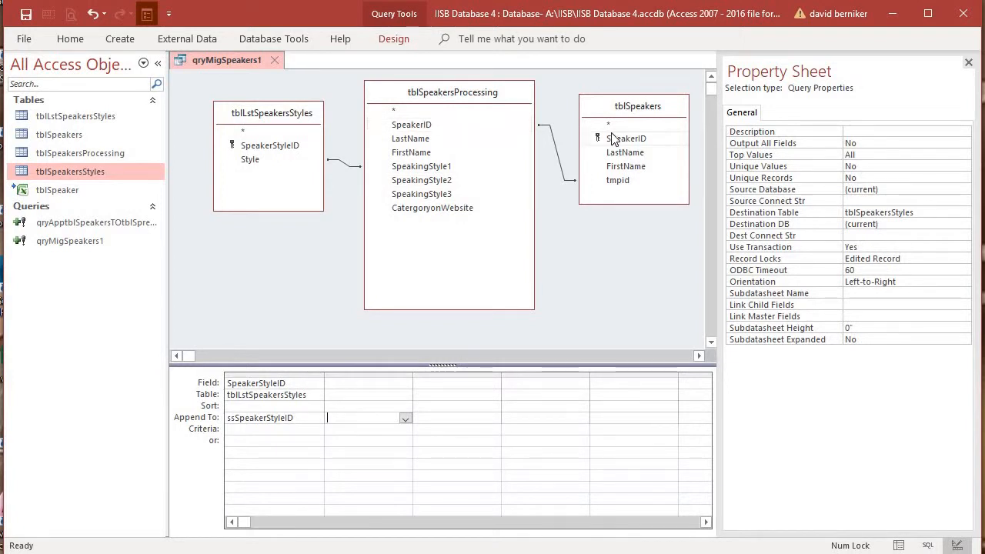
Add SpeakerID from tblSpeakers as the second query column and set it to append to ssSpeakerID
drag(620, 141, 384, 416)
click(384, 417)
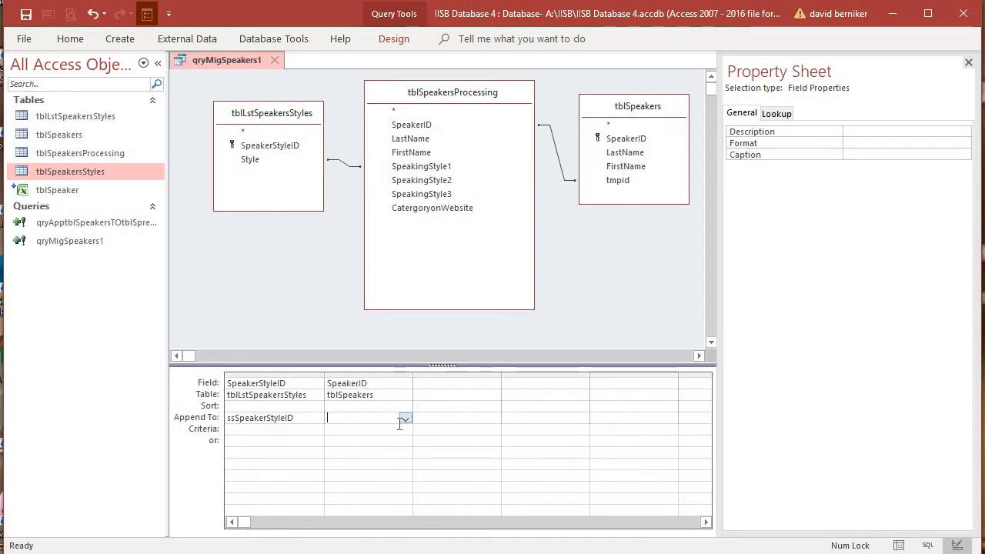
click(406, 418)
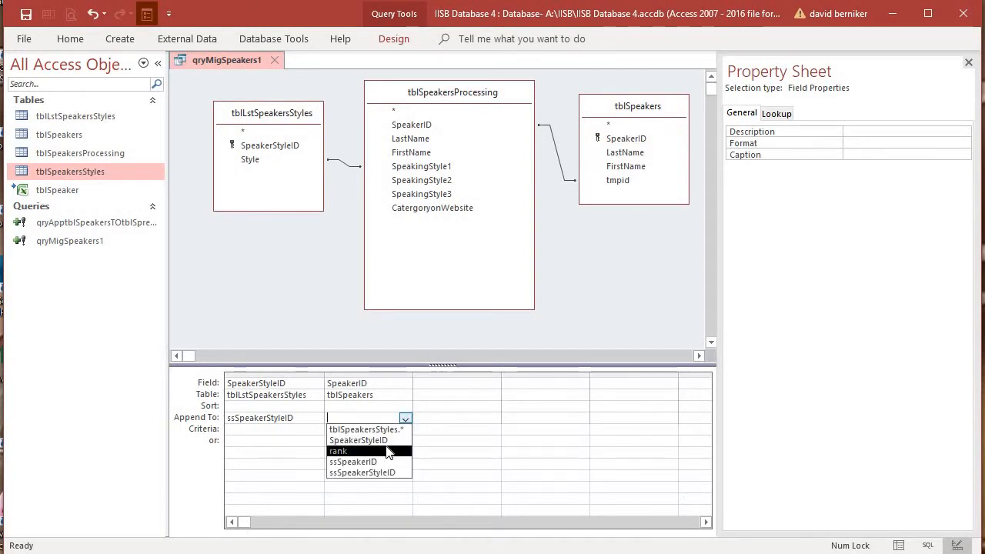
click(383, 462)
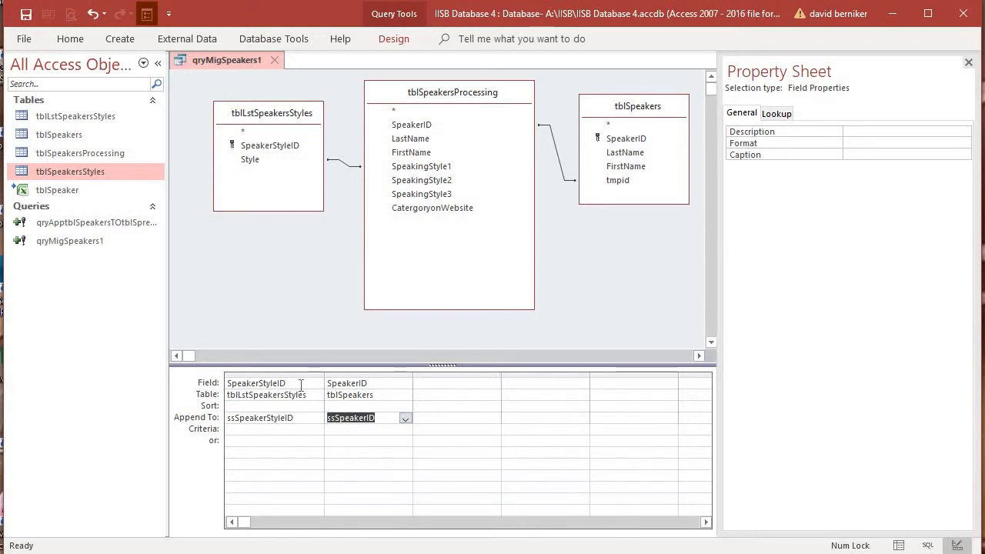
Add a calculated third column rank: 1 and set it to append to the rank field
click(437, 383)
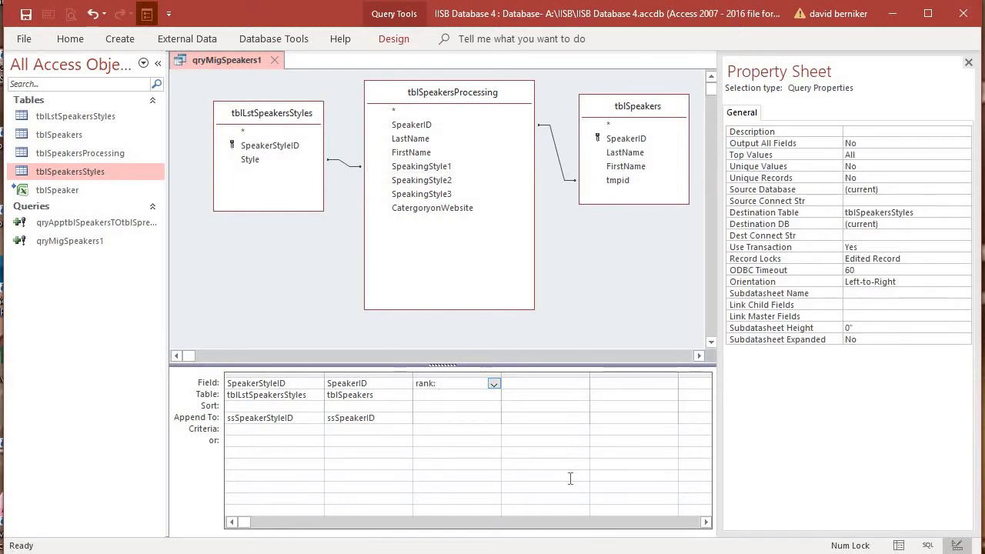
text(rank:1)
click(433, 422)
text(rank)
click(440, 450)
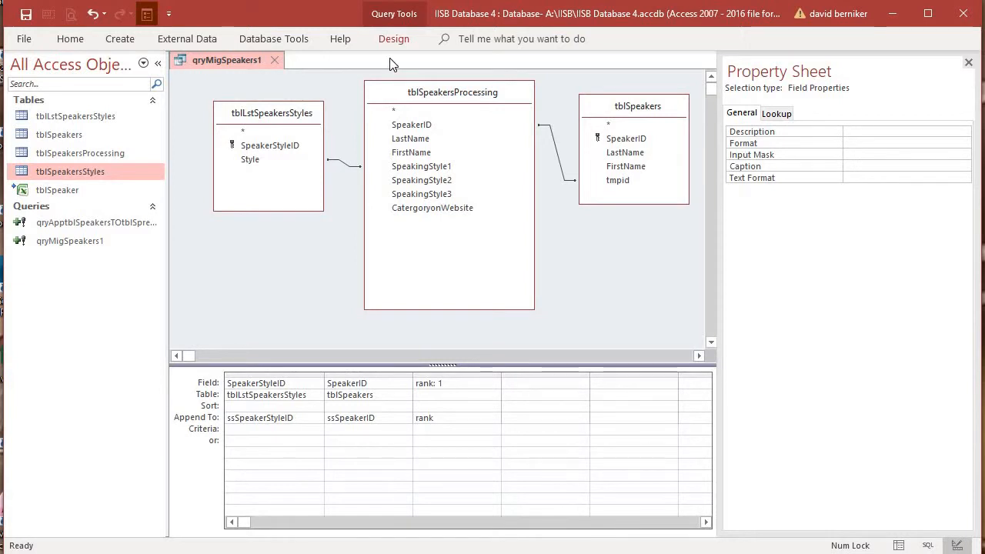
Run the append query and accept appending the selected rows to tblSpeakersStyles
click(389, 38)
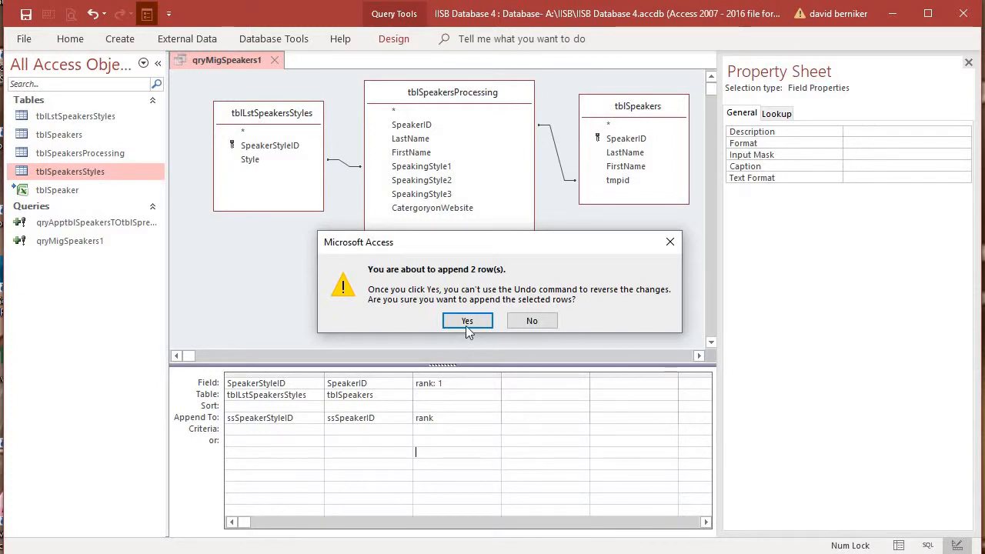
click(467, 324)
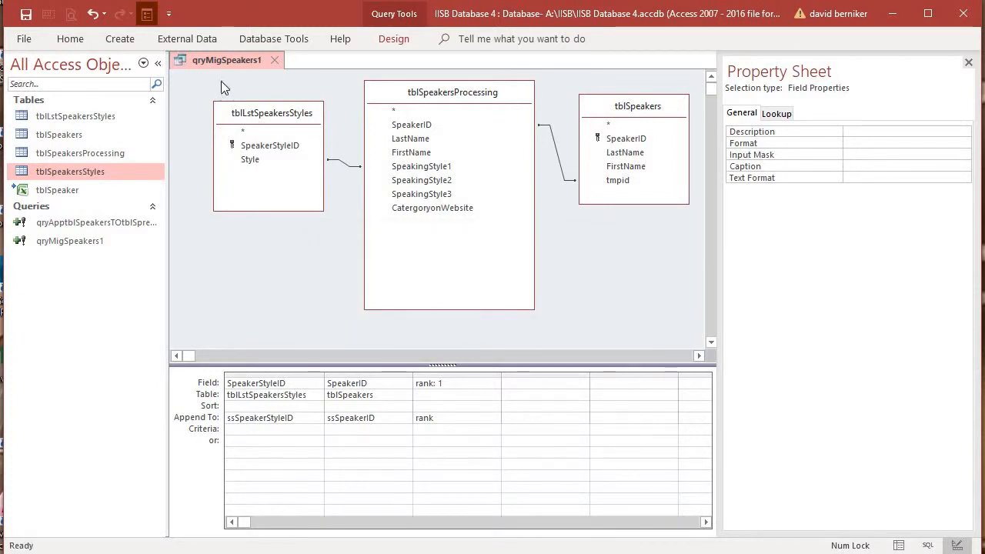
Save a copy of the open append query as qryMigSpeakers2 and close it
right_click(226, 59)
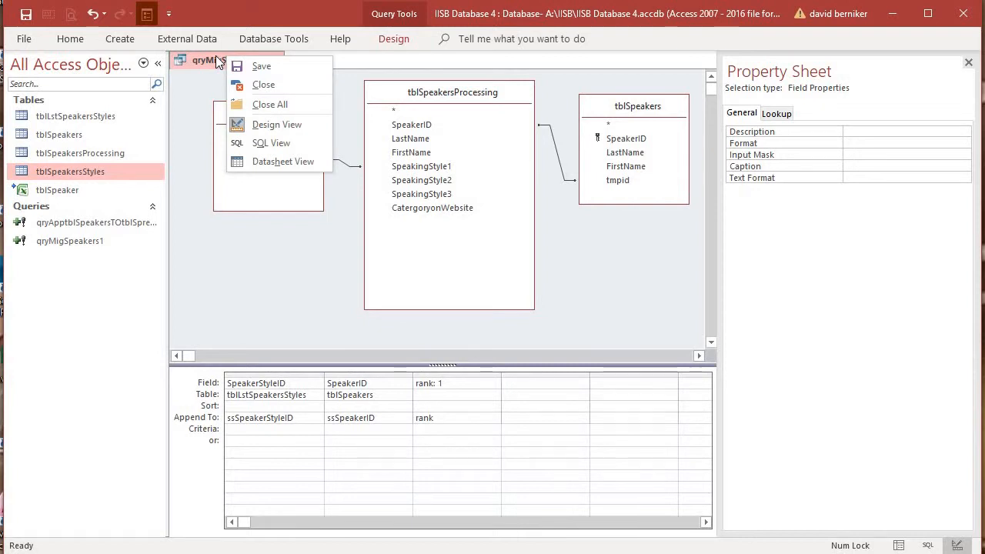
click(171, 192)
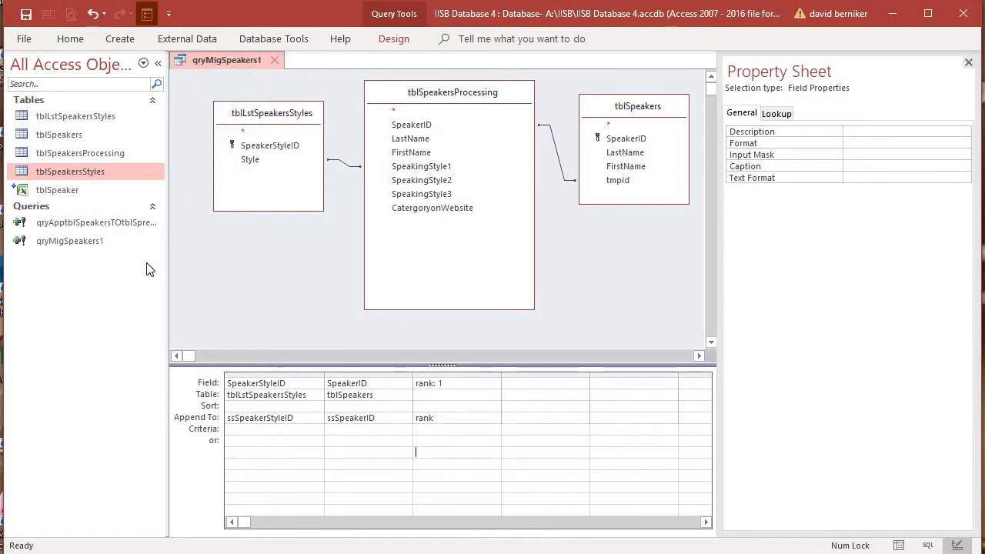
click(25, 38)
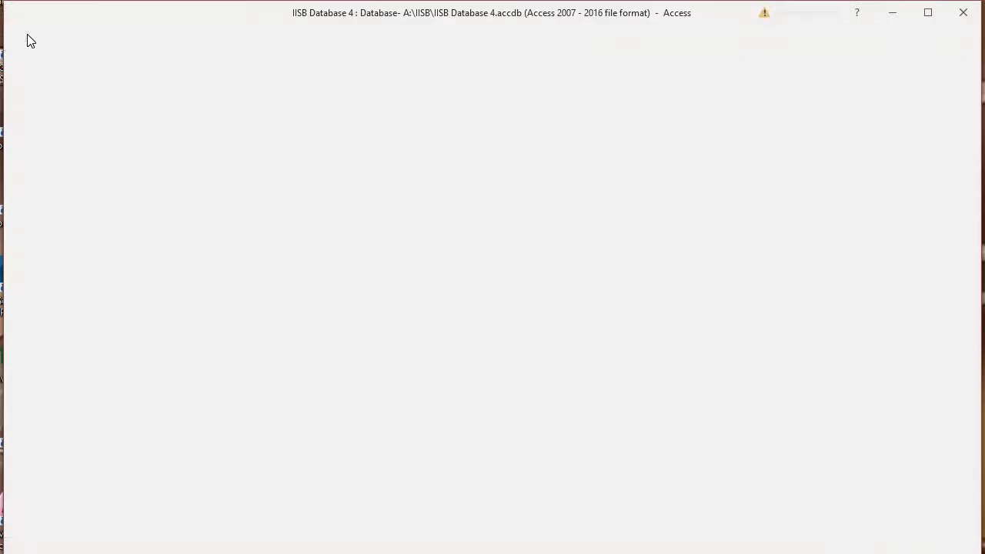
click(59, 192)
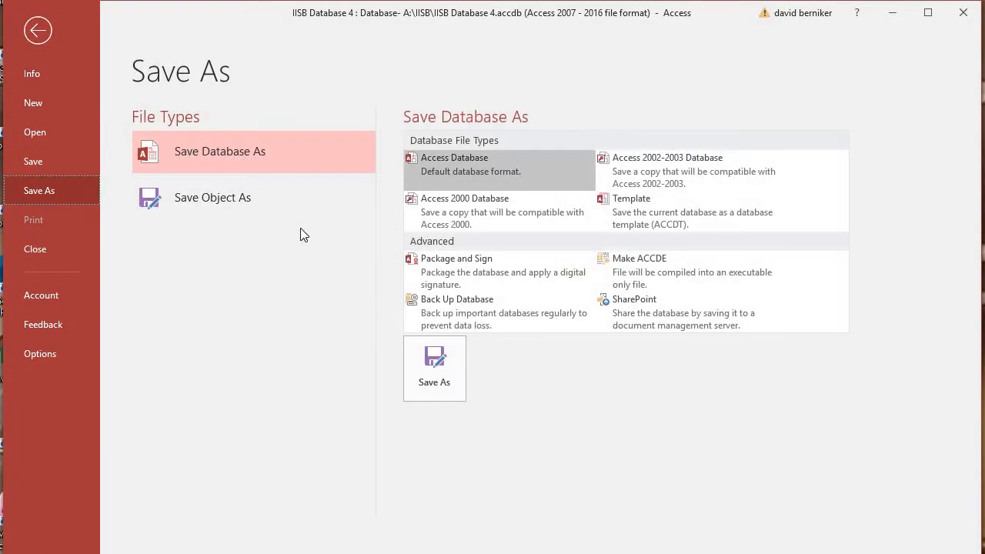
click(276, 202)
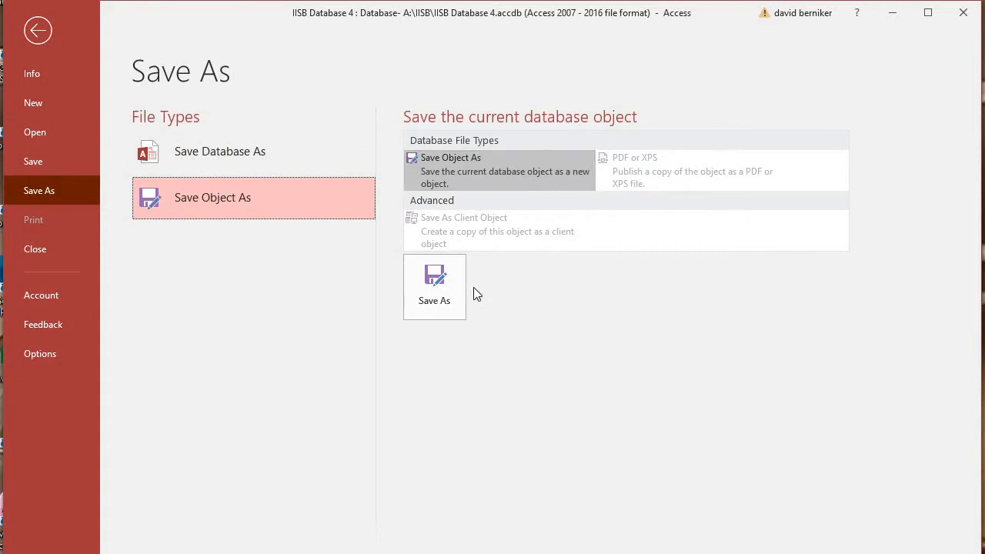
click(464, 298)
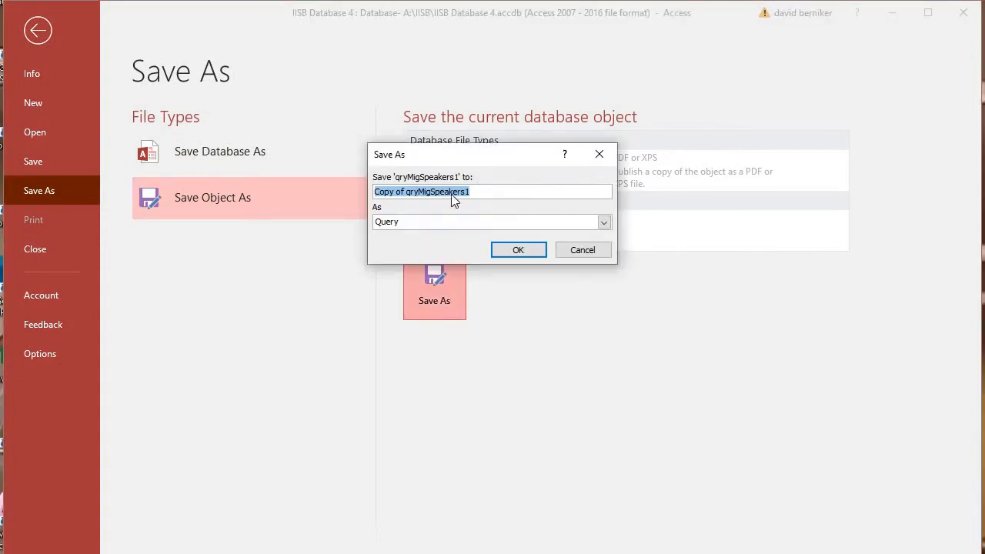
click(407, 191)
drag(408, 191, 317, 189)
key(BackSpace)
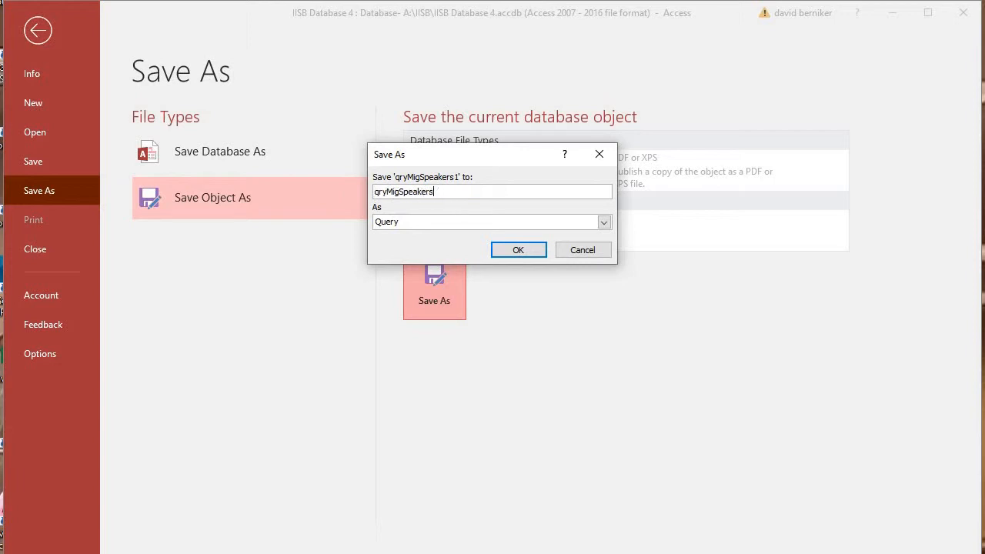
click(531, 250)
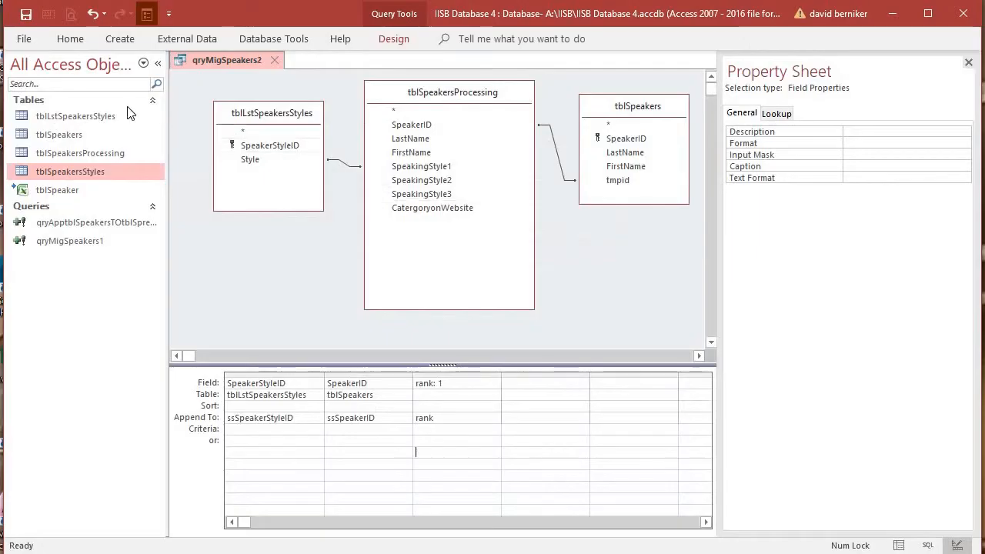
click(277, 60)
Duplicate the query qryMigSpeakers2 under the name qryMigSpeakers3
click(113, 260)
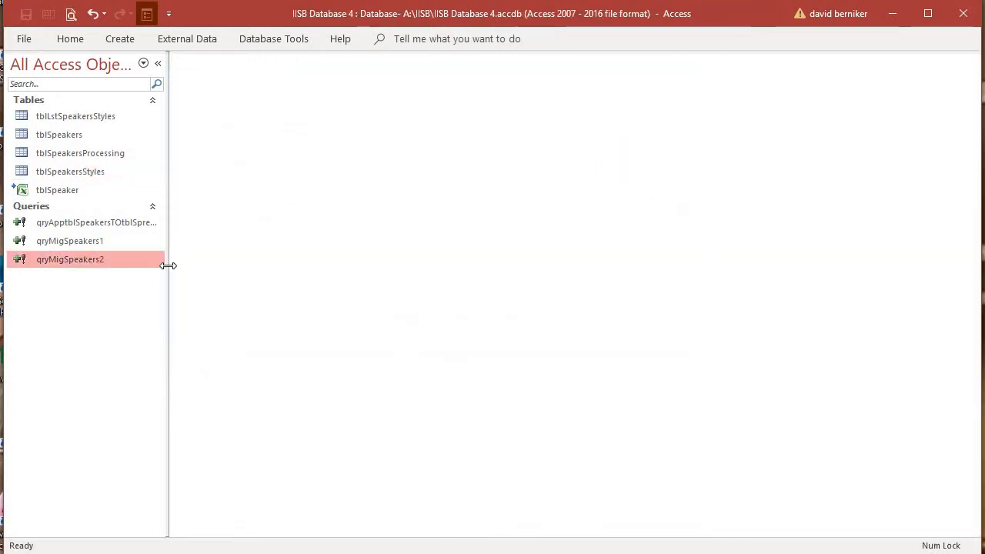
key(ctrl+c)
key(ctrl+v)
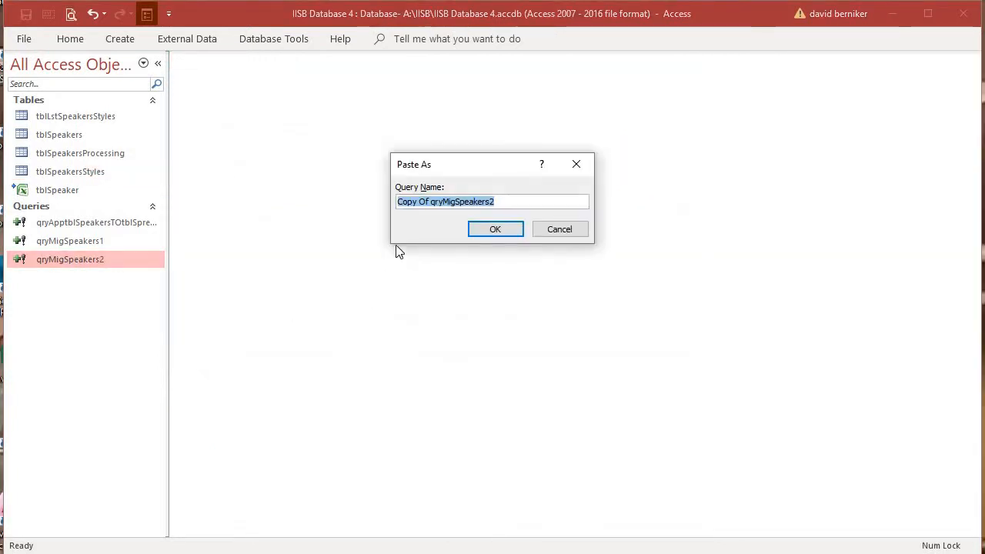
drag(433, 202, 292, 197)
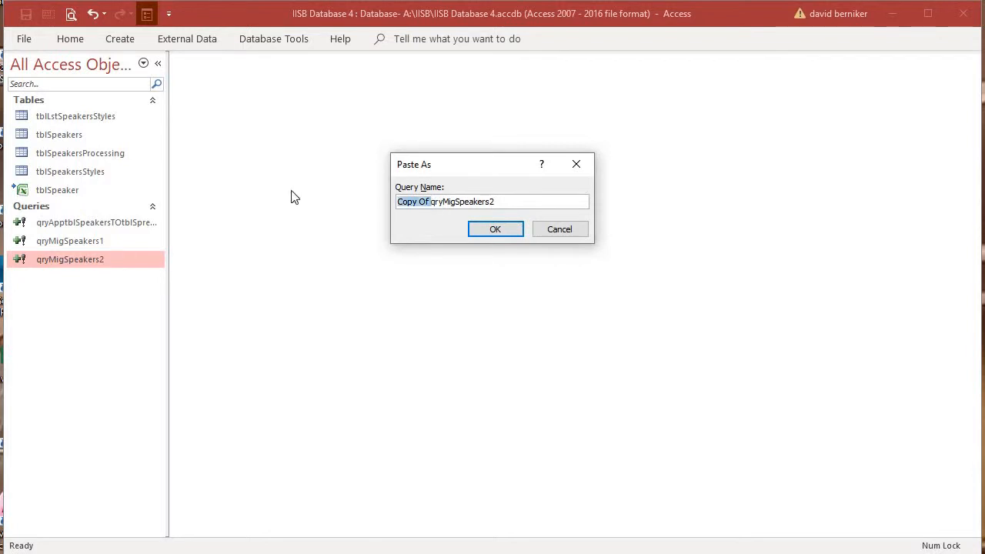
key(Delete)
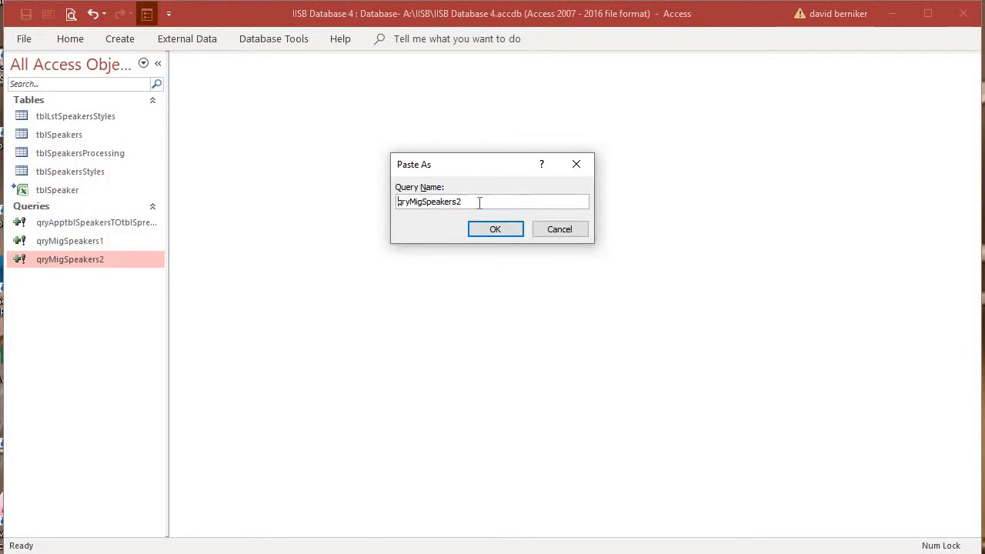
text(3)
click(479, 231)
Paste a second copy of qryMigSpeakers2 and name it qryMigSpeakers4
key(ctrl+v)
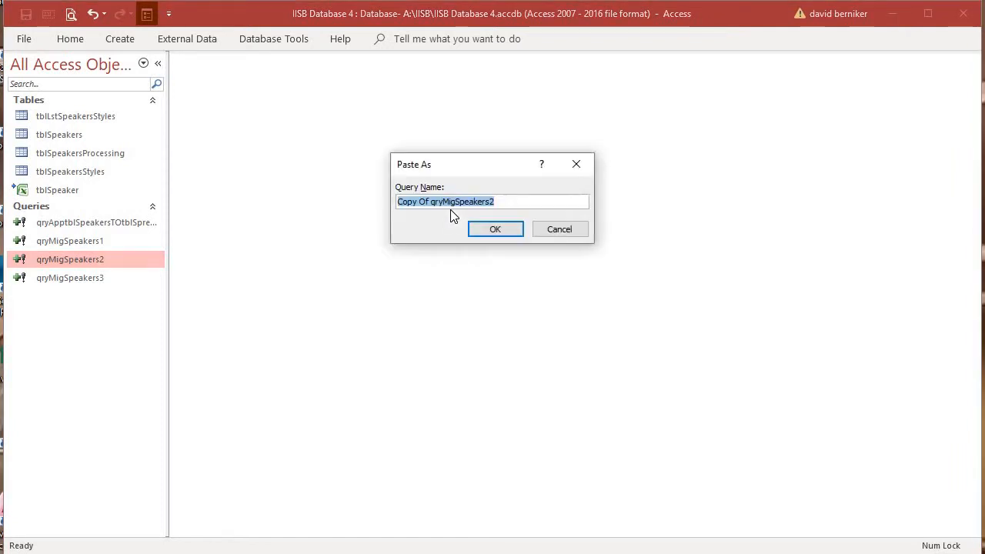
click(455, 201)
drag(434, 202, 372, 199)
key(Delete)
text(4)
click(497, 230)
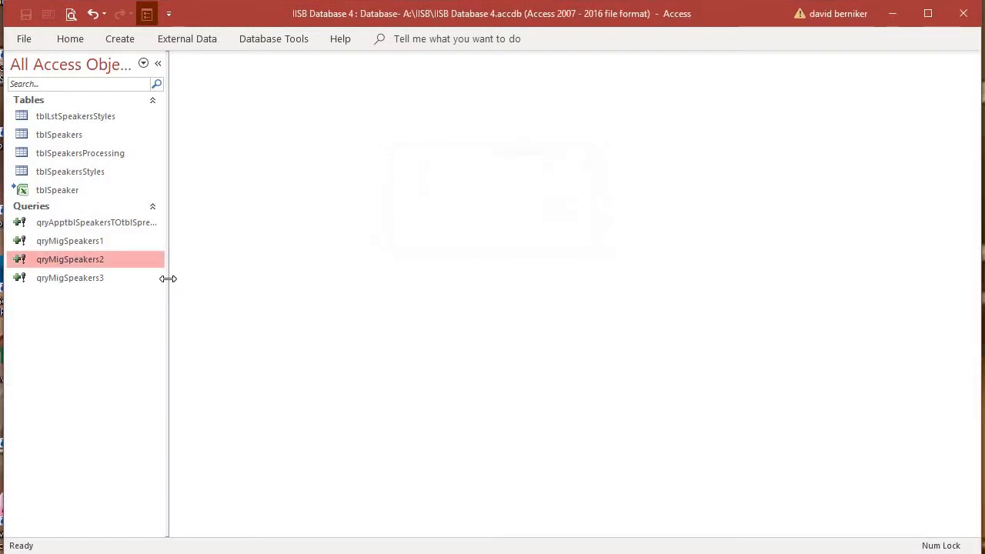
Open qryMigSpeakers3 in design view, join Style to SpeakingStyle2, and remove the join to SpeakingStyle1
right_click(95, 283)
click(131, 309)
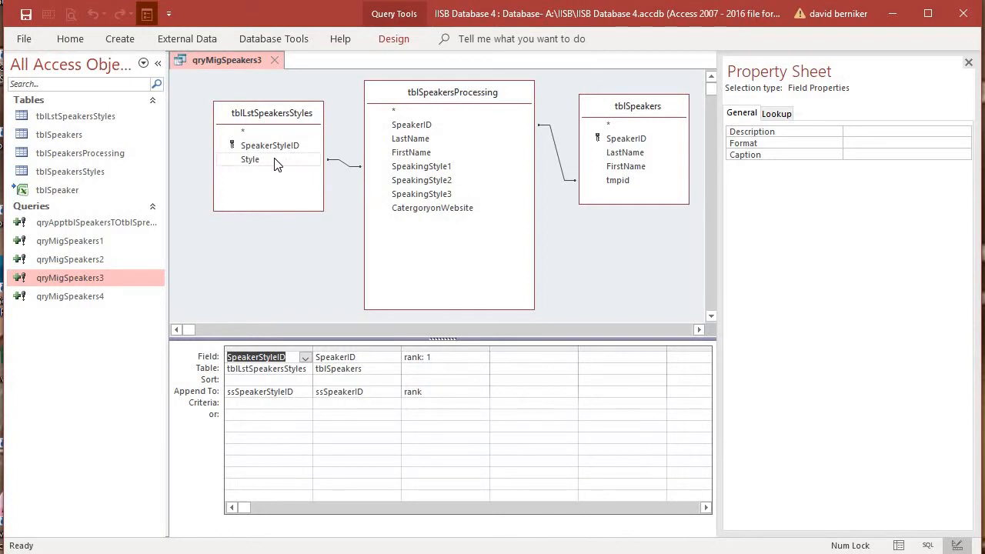
drag(277, 164, 397, 182)
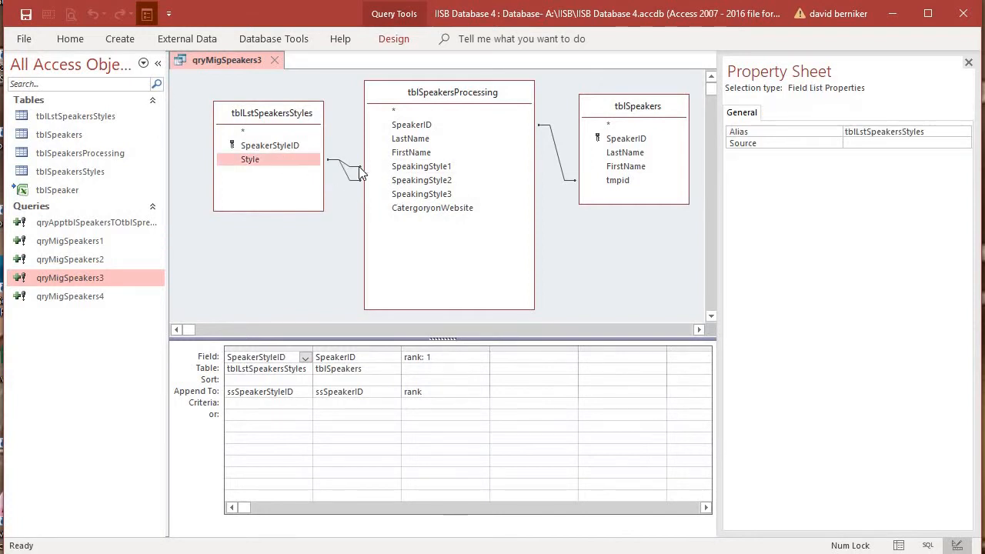
click(345, 160)
click(354, 164)
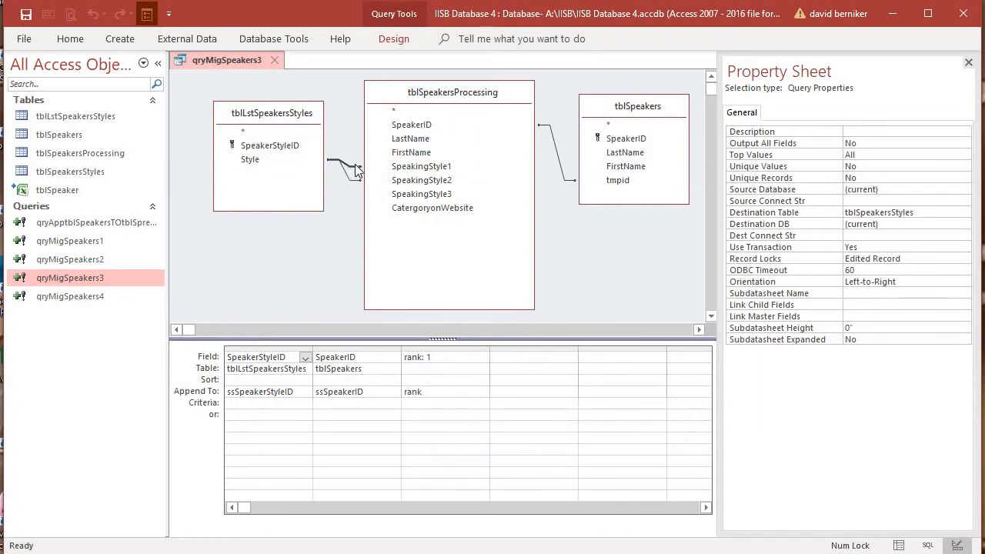
key(Delete)
Set the calculated rank column of qryMigSpeakers3 to 2, then run the query and accept appending the rows
click(442, 357)
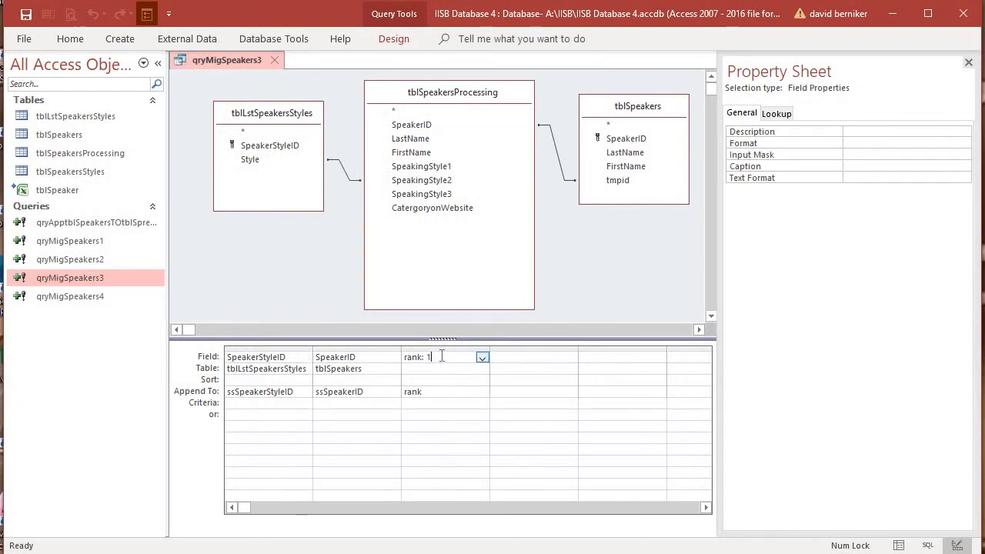
click(453, 422)
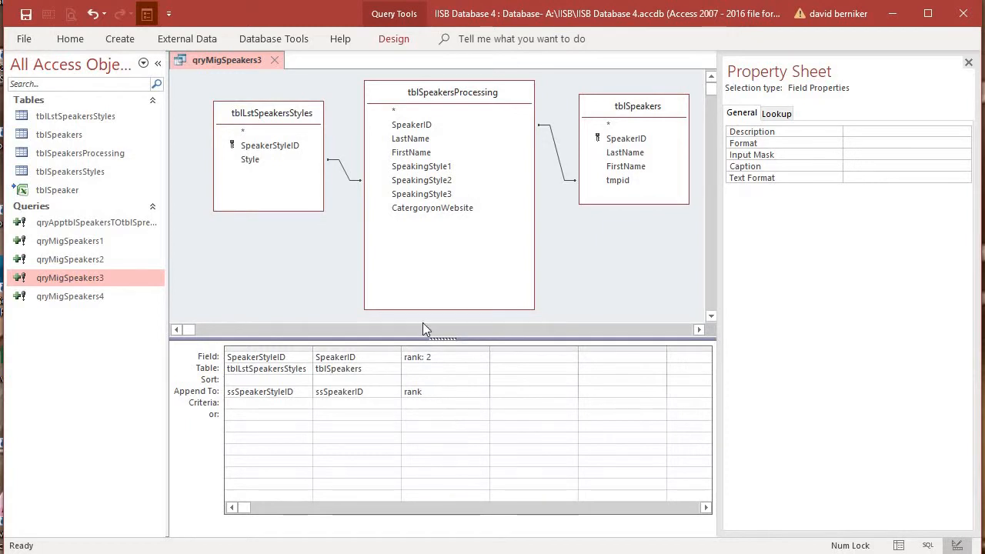
click(396, 40)
click(62, 92)
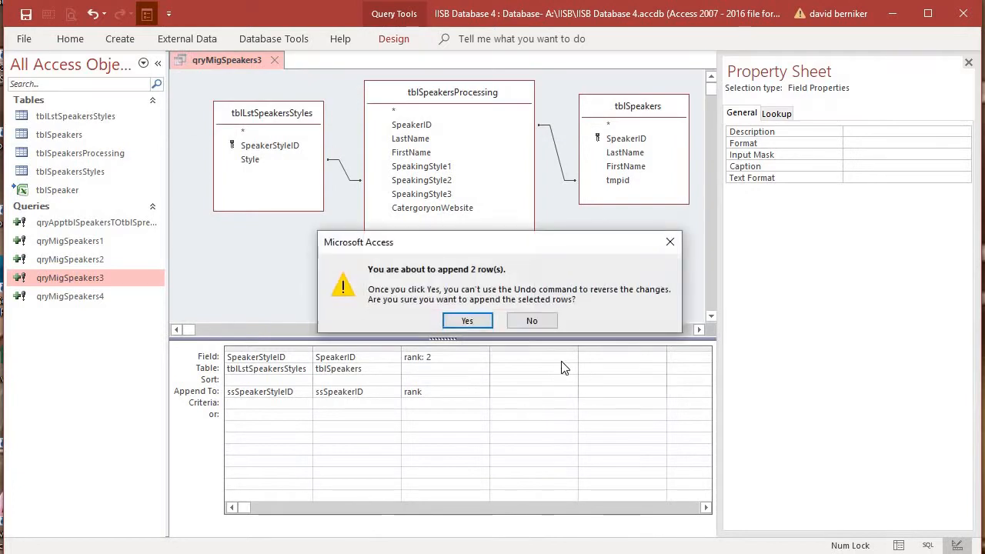
click(468, 321)
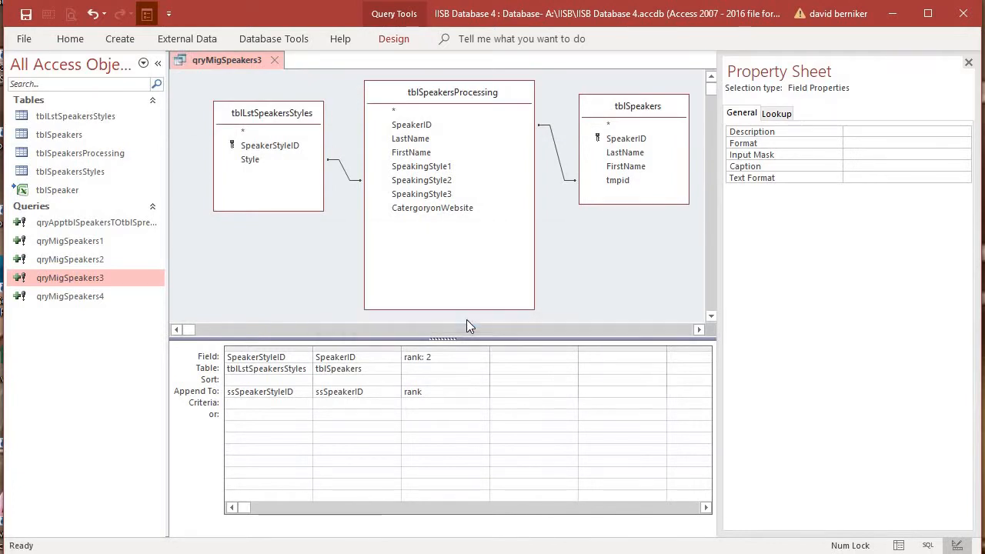
Open qryMigSpeakers4 in design view, join Style to SpeakingStyle3, and remove the join to SpeakingStyle1
right_click(98, 296)
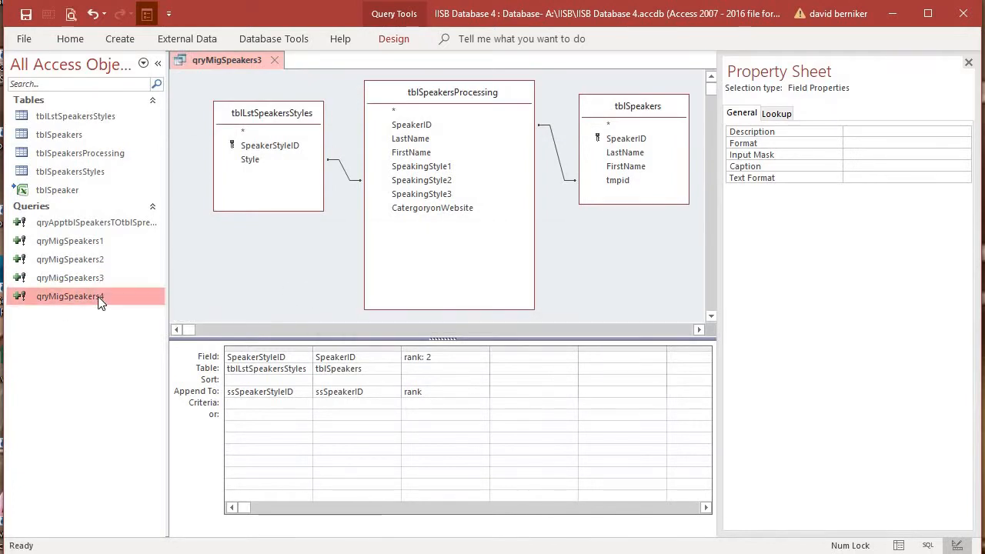
click(140, 325)
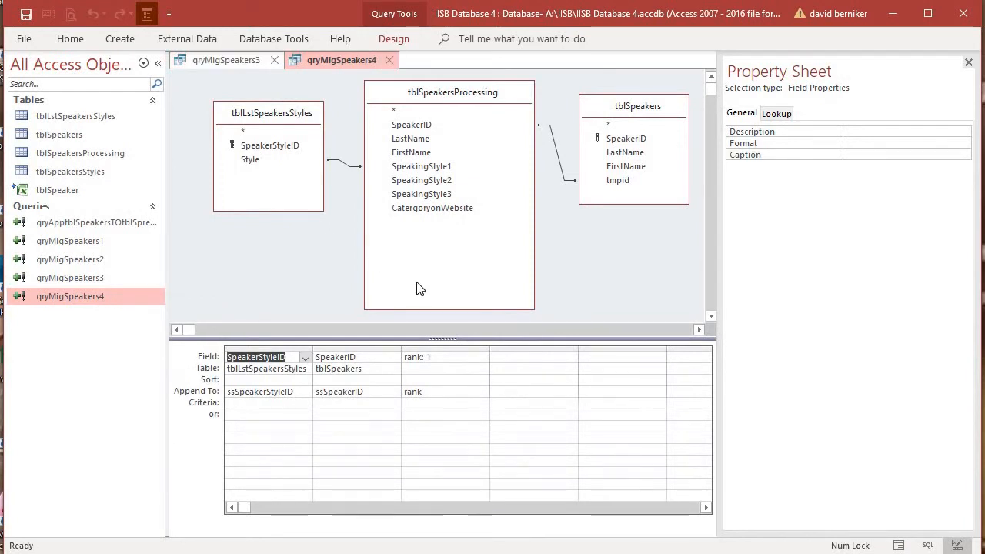
drag(291, 165, 386, 194)
click(343, 164)
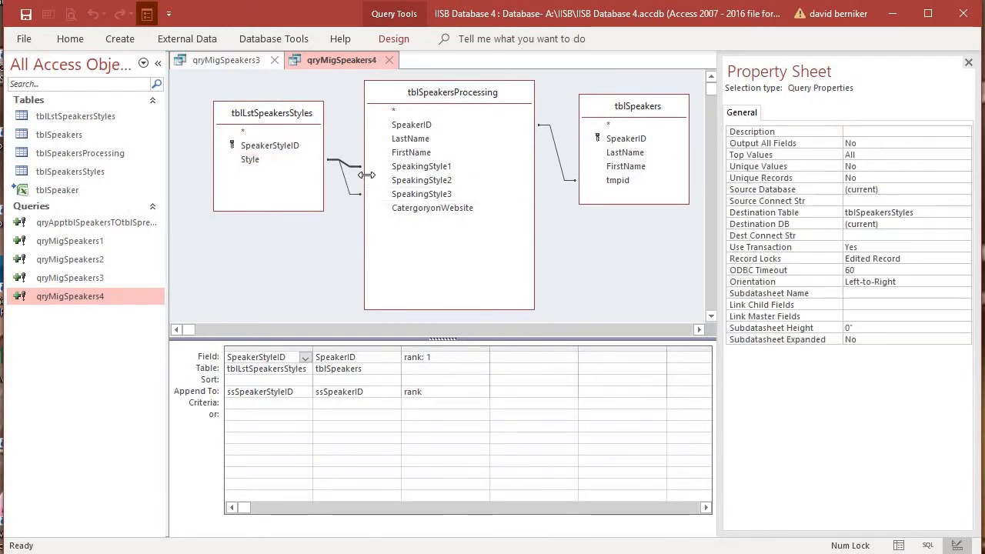
key(Delete)
Set the calculated rank column of qryMigSpeakers4 to 3, then run the query and accept the append
click(445, 356)
key(BackSpace)
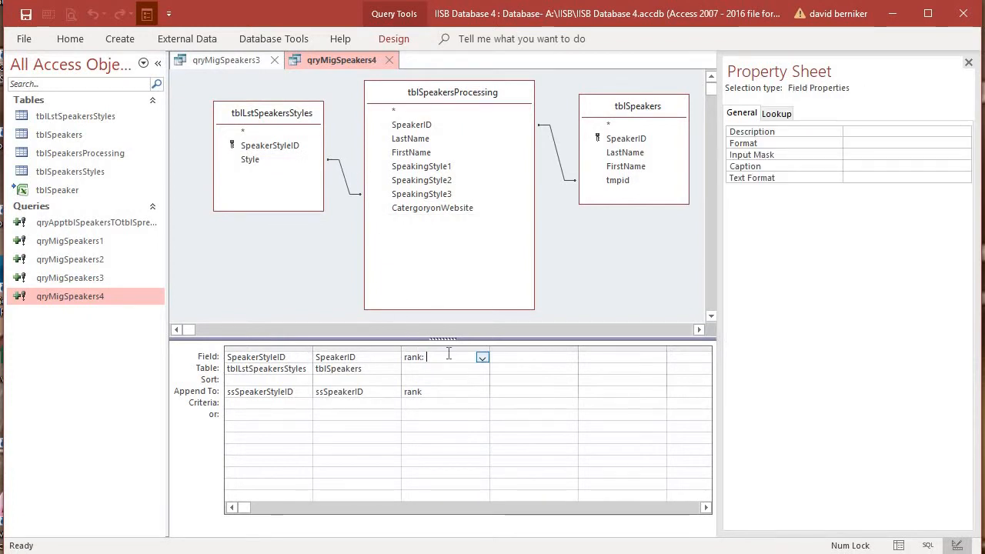
text(3)
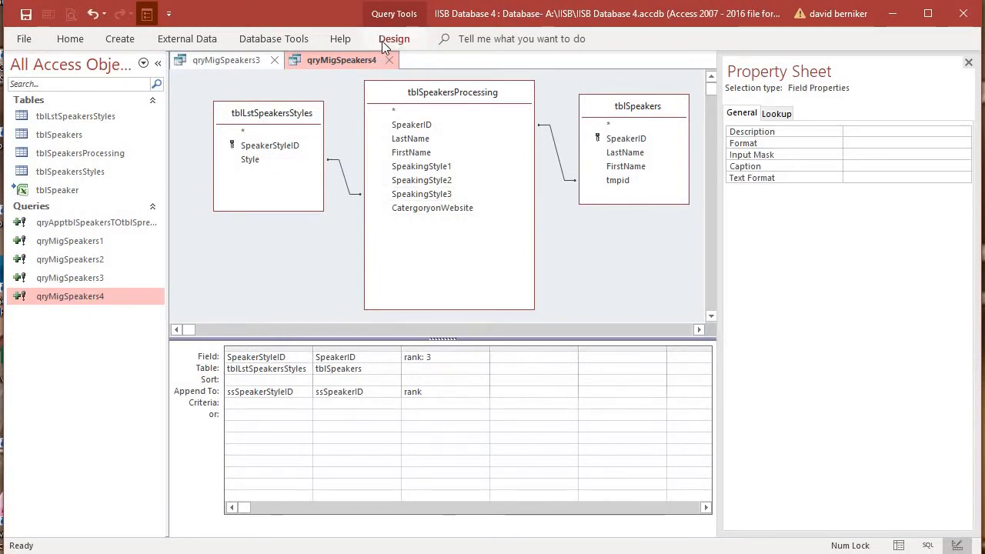
click(383, 43)
click(59, 63)
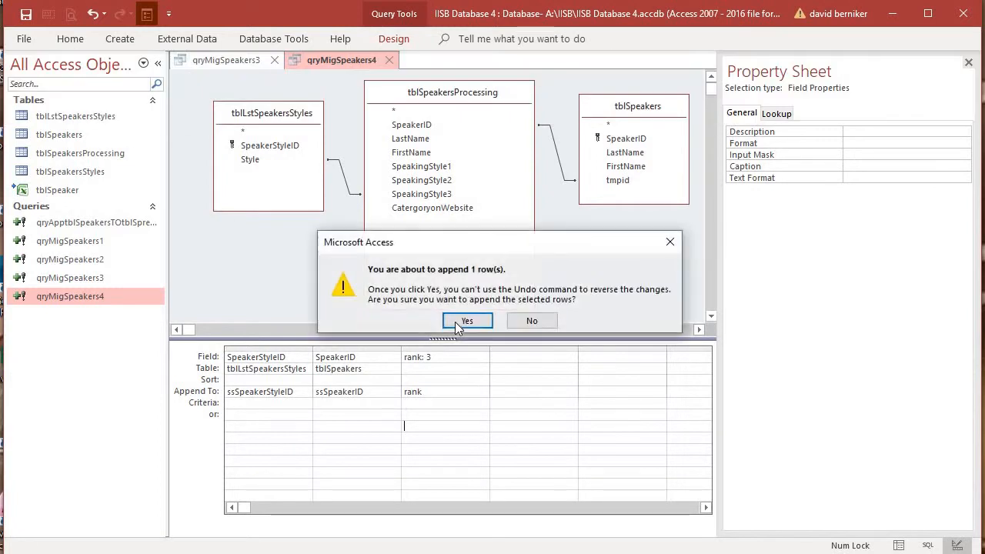
key(Return)
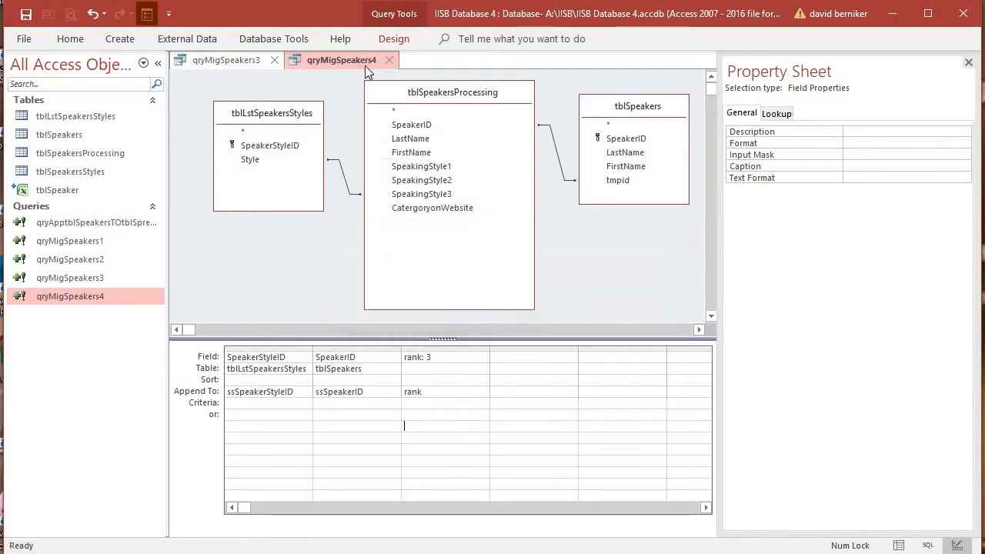
Close qryMigSpeakers4 and qryMigSpeakers3, saving the design changes to both queries
click(395, 60)
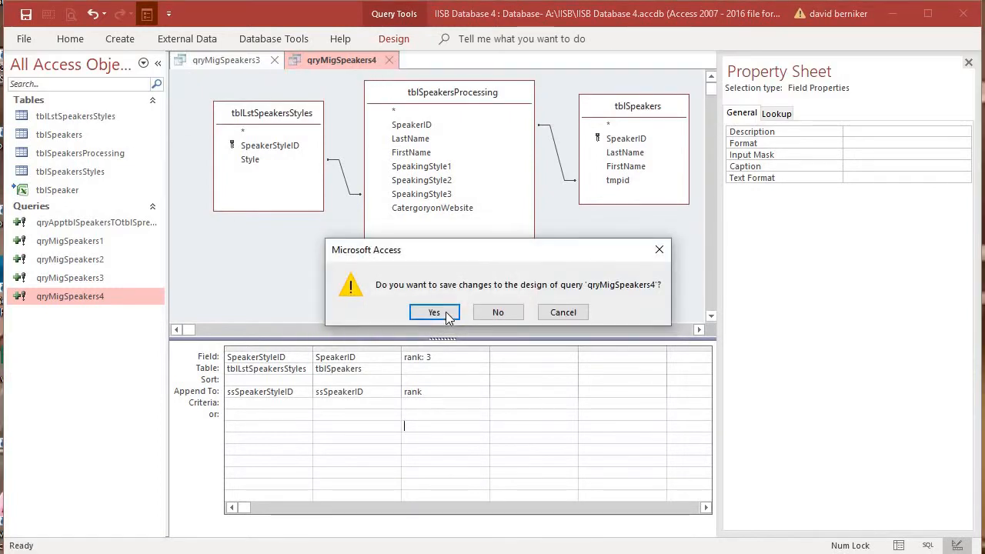
click(446, 311)
click(274, 59)
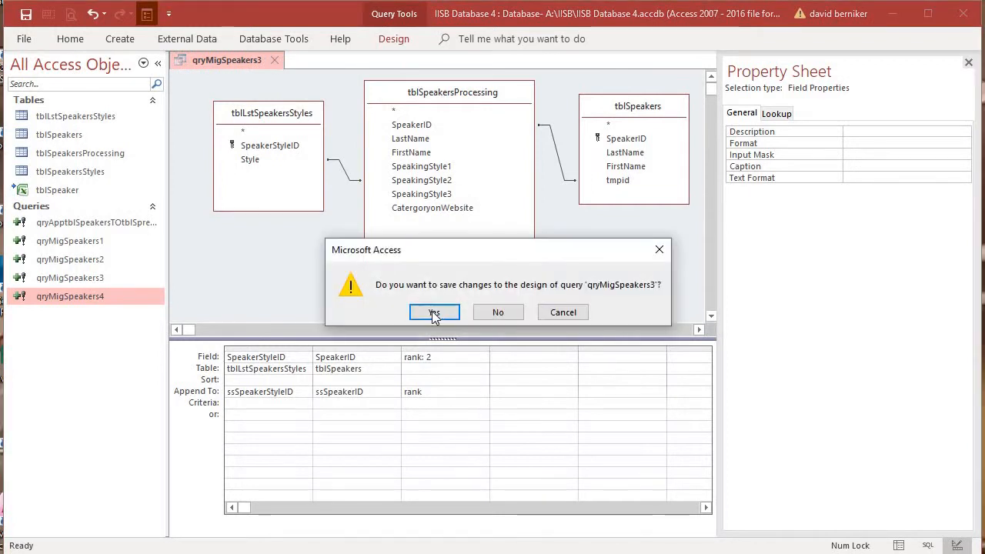
click(436, 312)
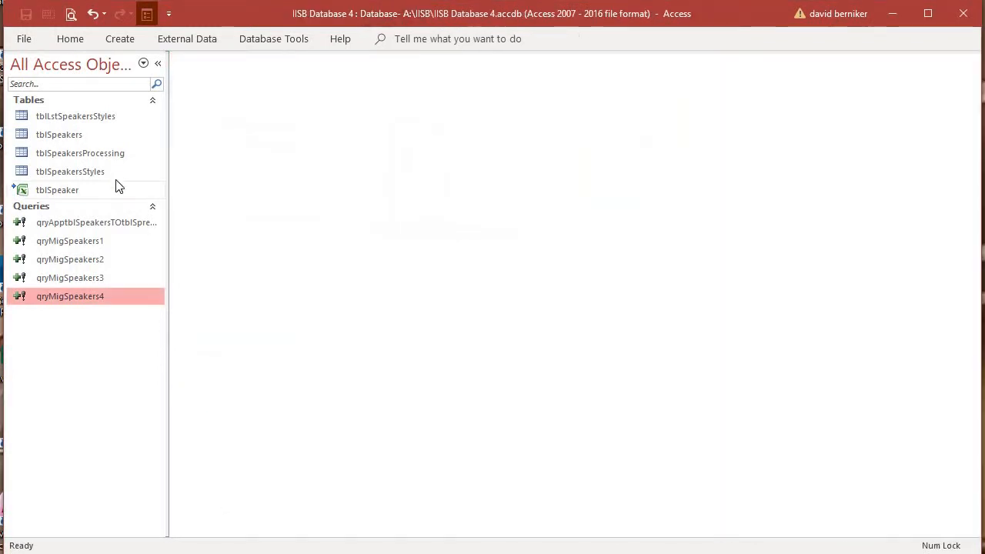
Open tblSpeakers and tblSpeakersStyles to check the migrated speakers and ranked styles, and close tblSpeakersStyles
double_click(101, 141)
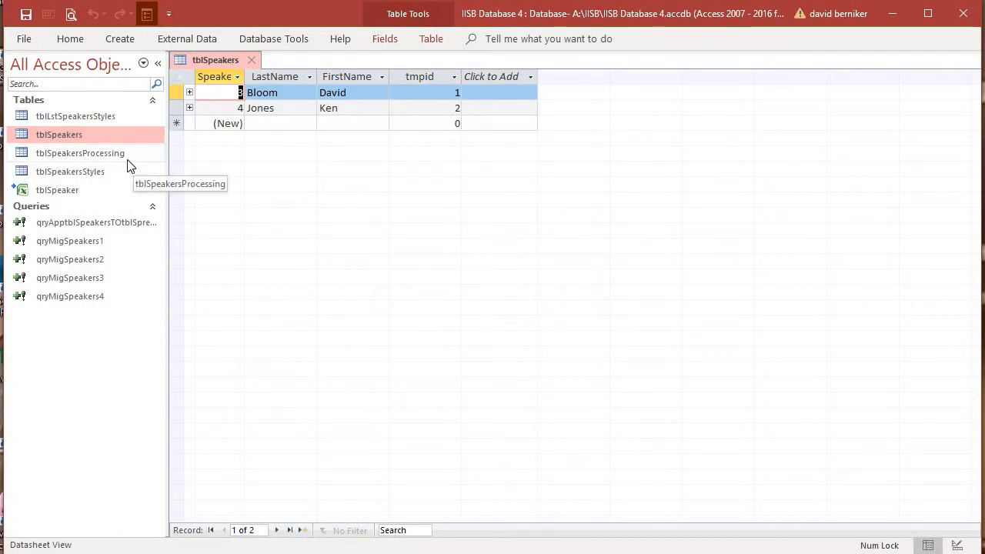
double_click(114, 171)
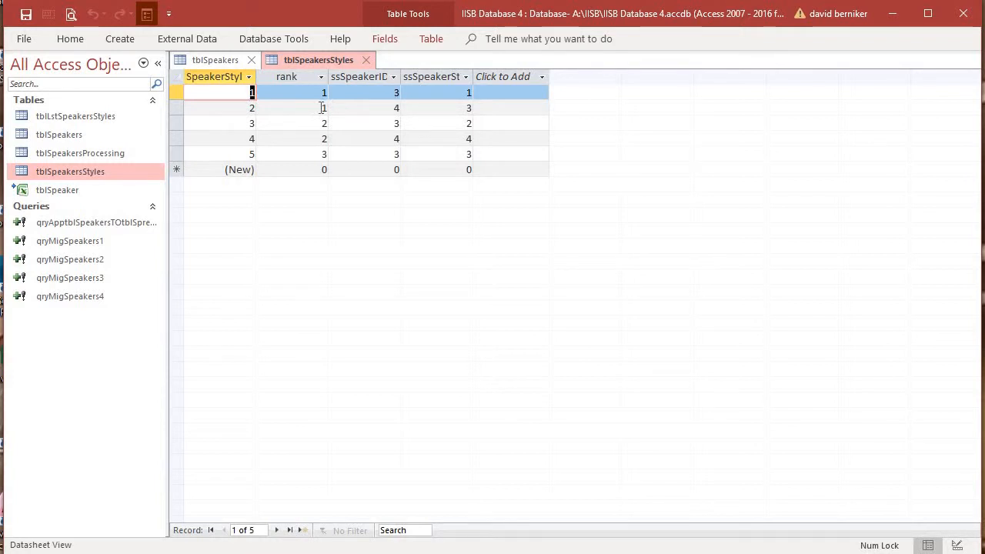
click(366, 60)
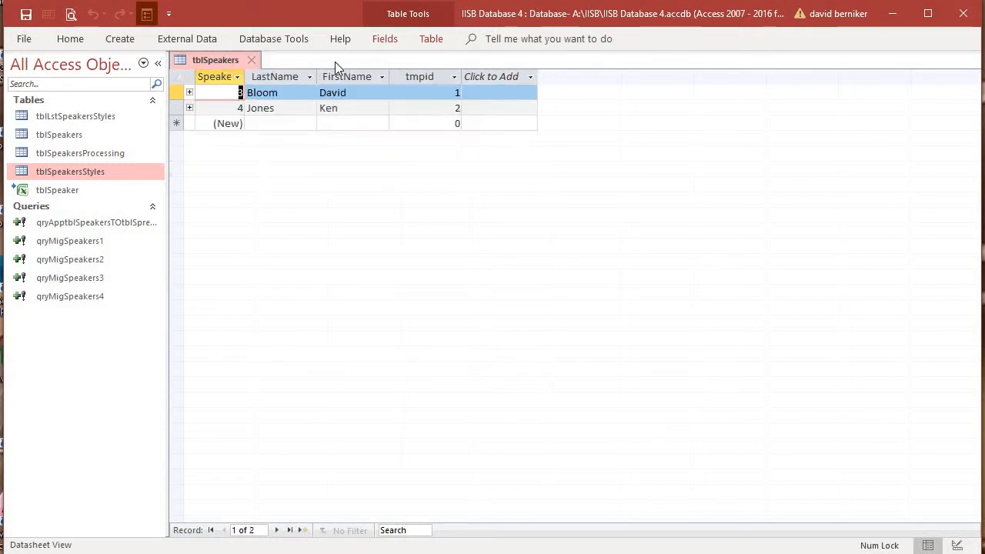
Start a new select query in design view with tblSpeakers, tblLstSpeakersStyles and tblSpeakersStyles as its tables
click(128, 39)
click(256, 83)
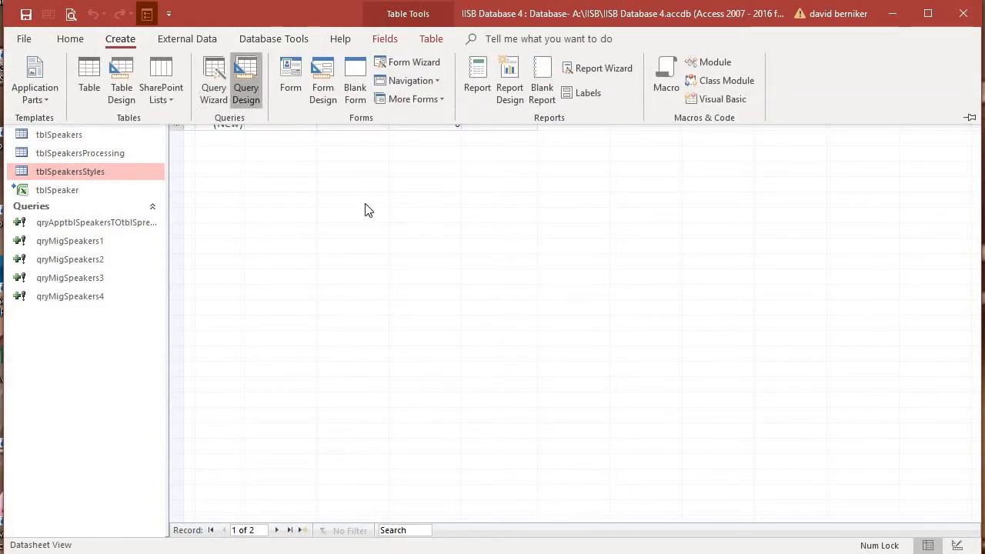
click(428, 332)
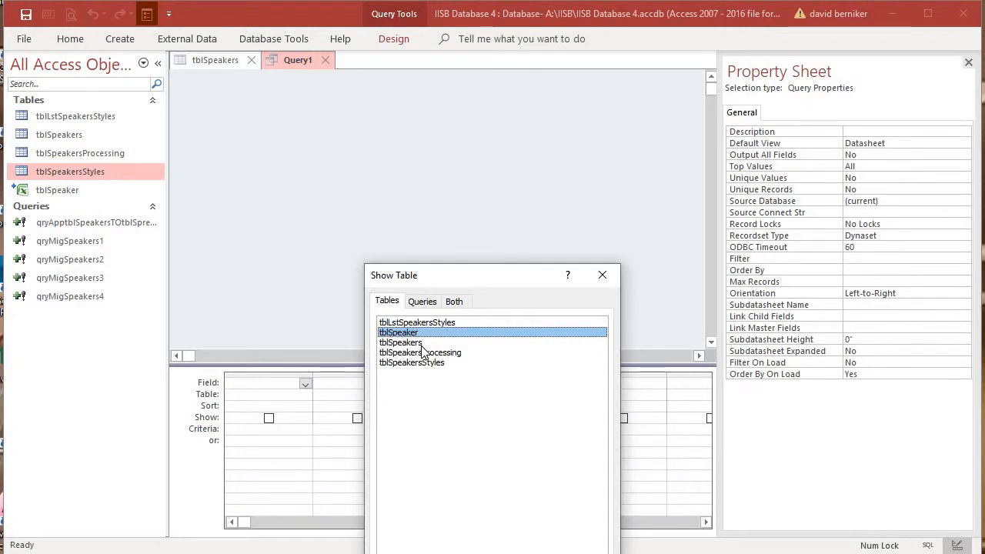
double_click(424, 343)
double_click(447, 324)
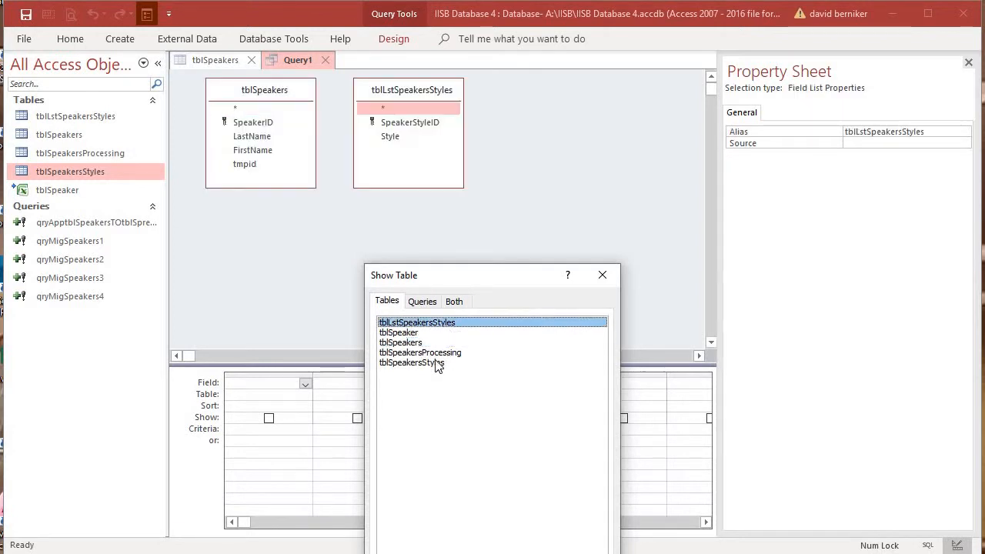
double_click(435, 363)
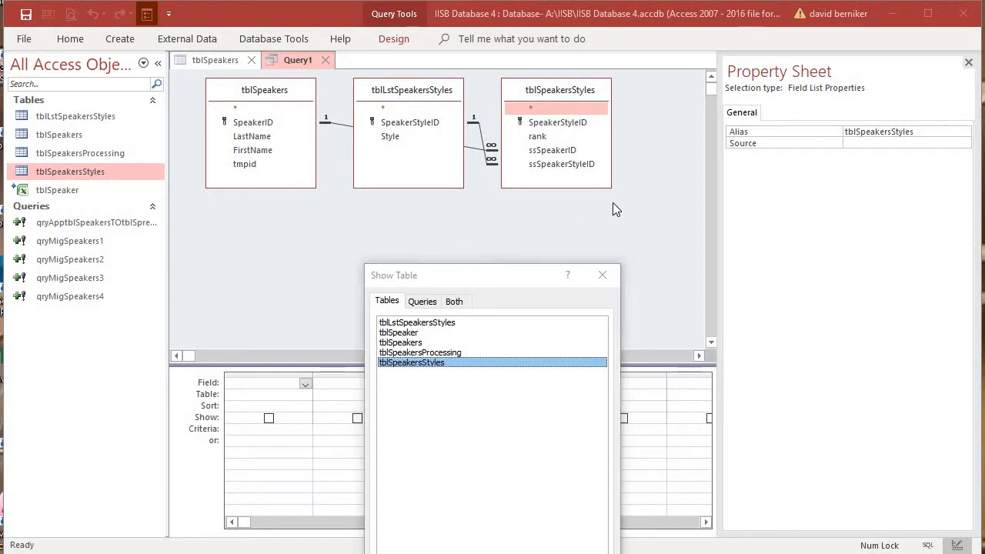
key(Escape)
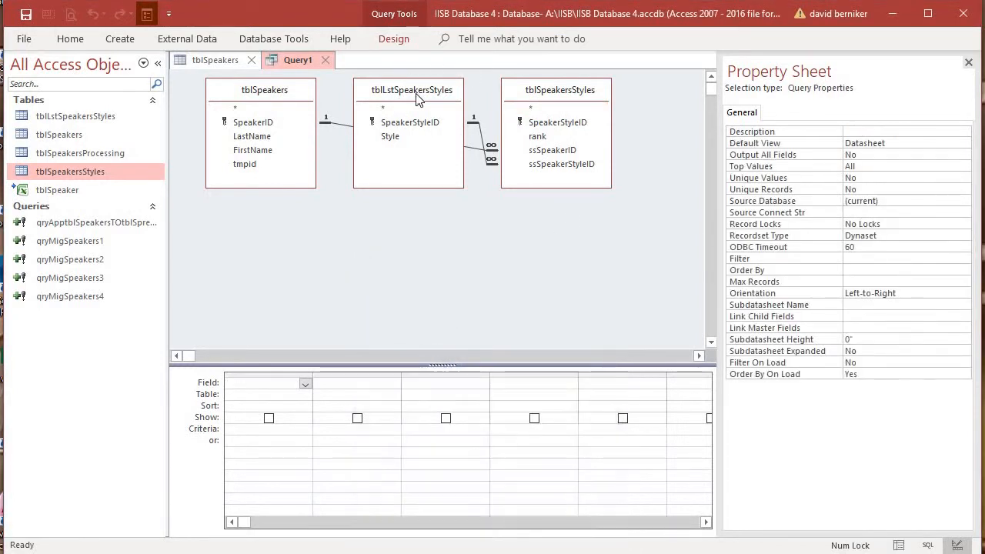
Move tblLstSpeakersStyles below the other two tables and add LastName, FirstName, rank and Style to the query grid
drag(418, 93, 462, 219)
double_click(233, 137)
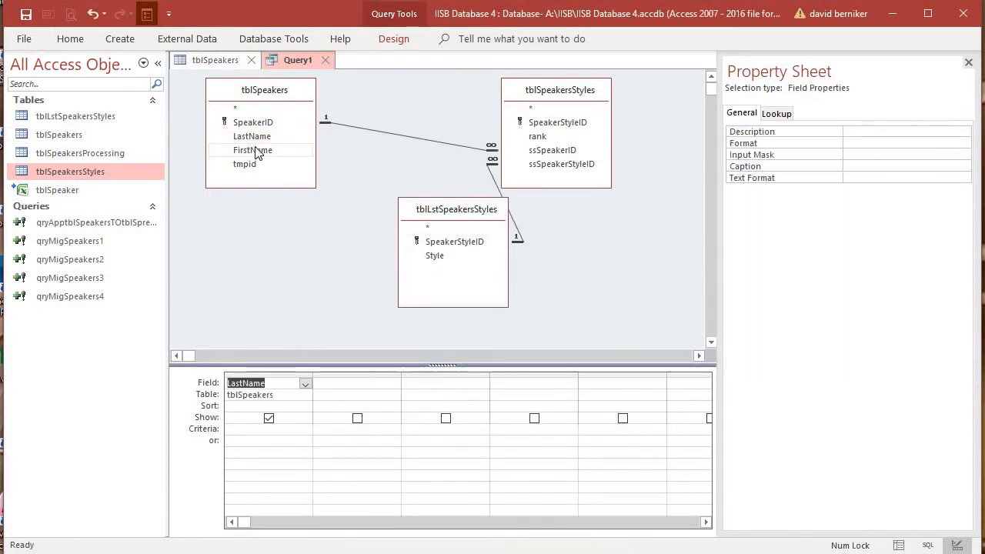
double_click(254, 150)
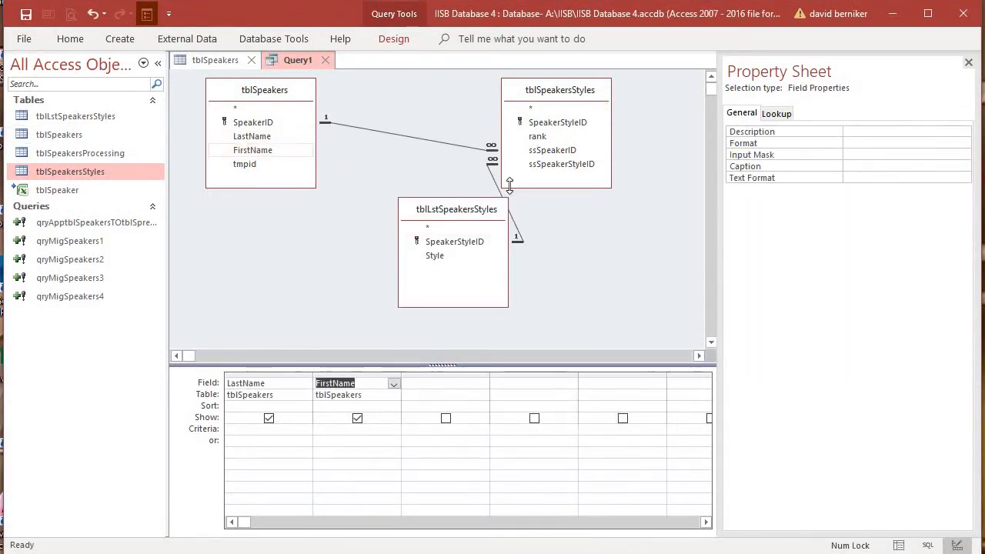
double_click(549, 137)
double_click(437, 255)
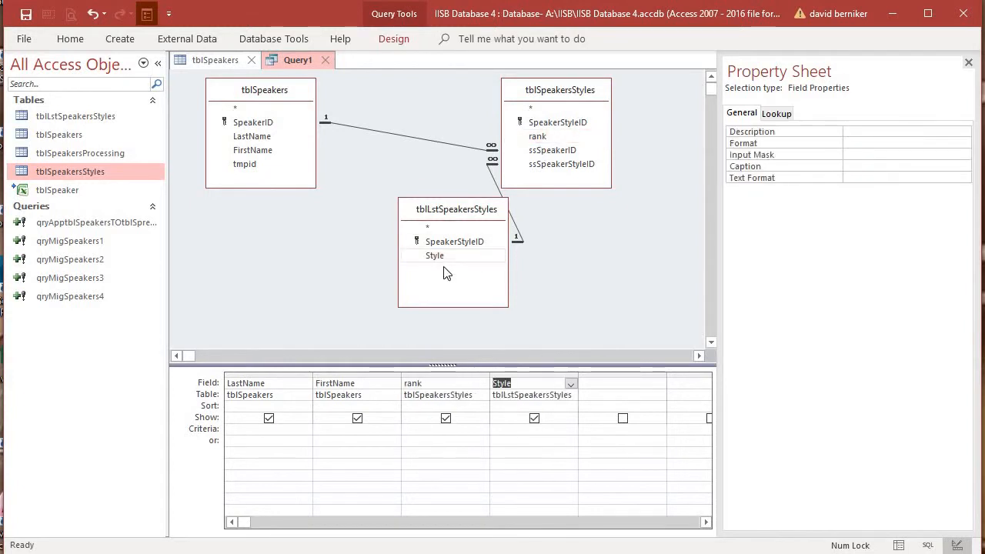
Show the query as a datasheet and sort its records by LastName from A to Z
right_click(292, 52)
click(348, 158)
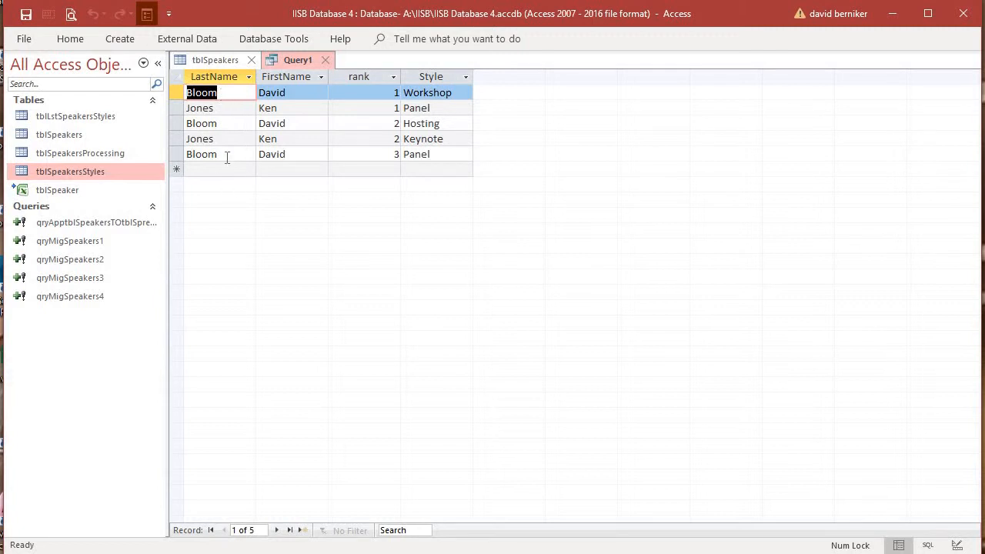
right_click(219, 93)
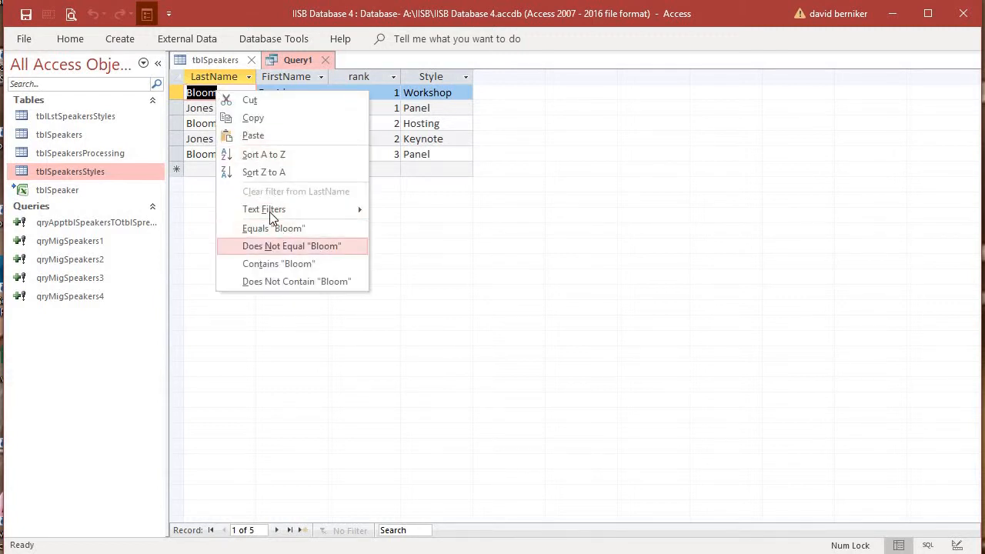
click(277, 155)
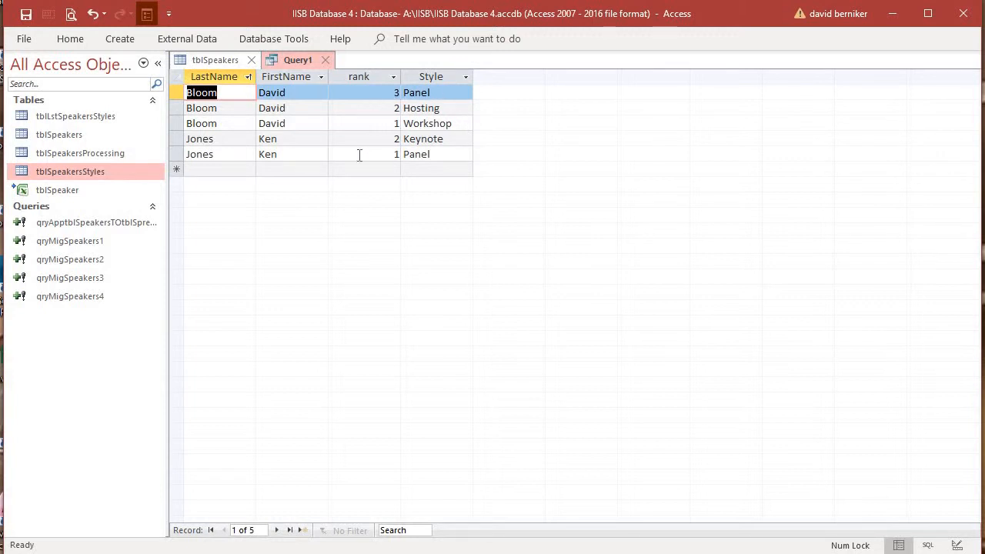
Save the query as qryTest, and close both it and the tblSpeakers table
right_click(308, 59)
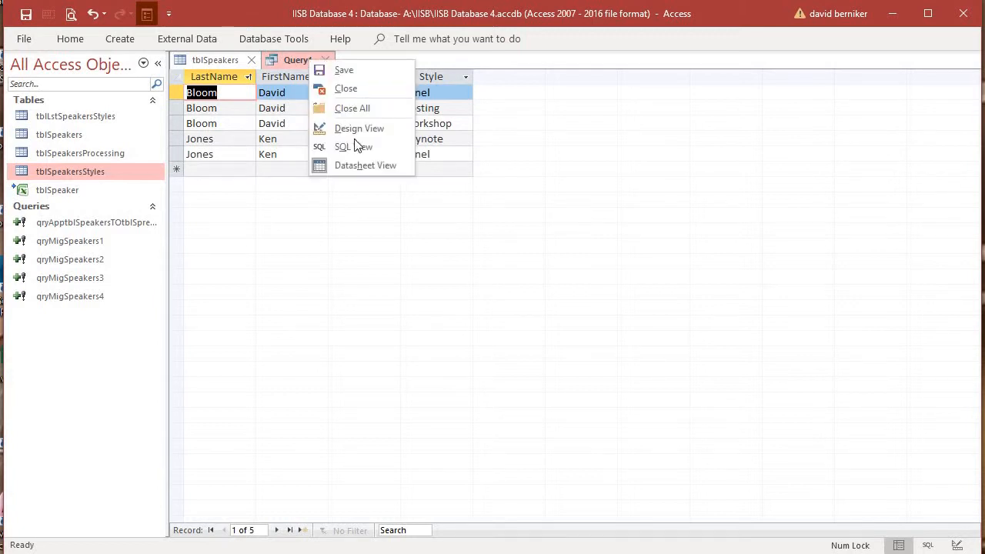
click(343, 70)
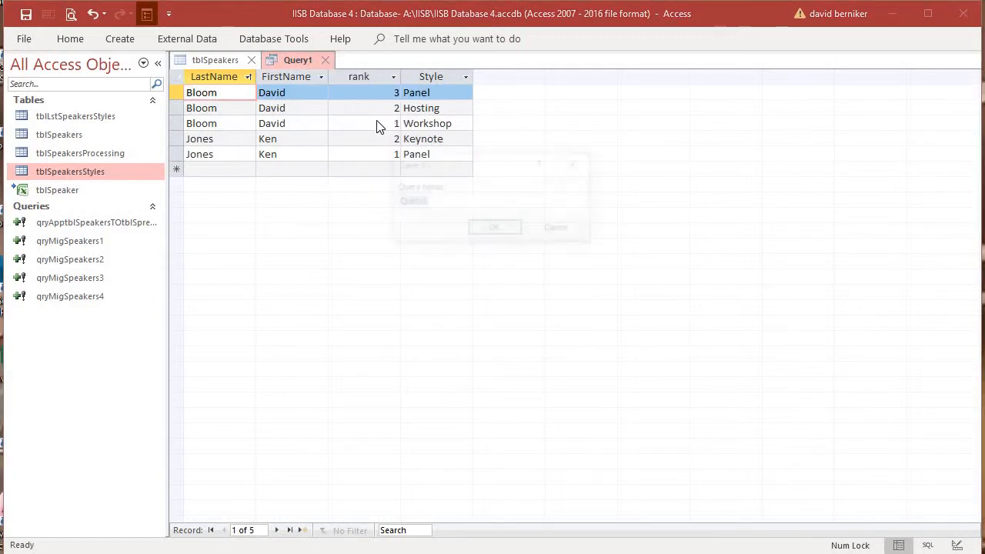
text(qry)
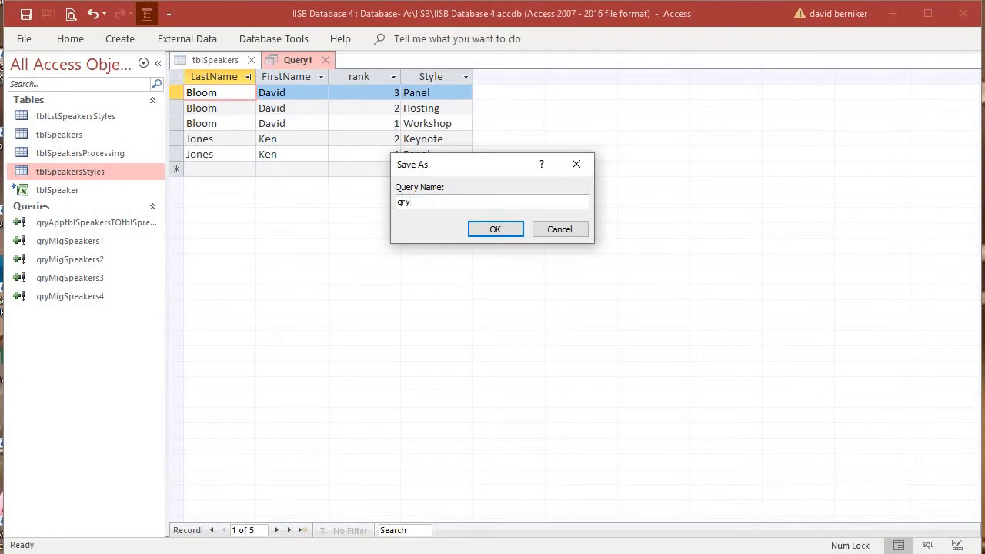
text(Test)
click(474, 230)
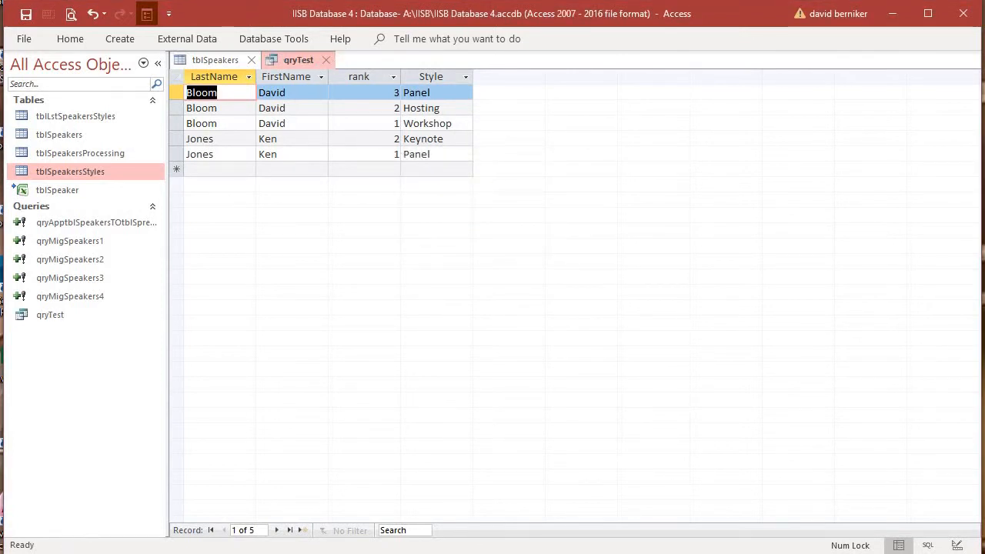
key(ctrl+w)
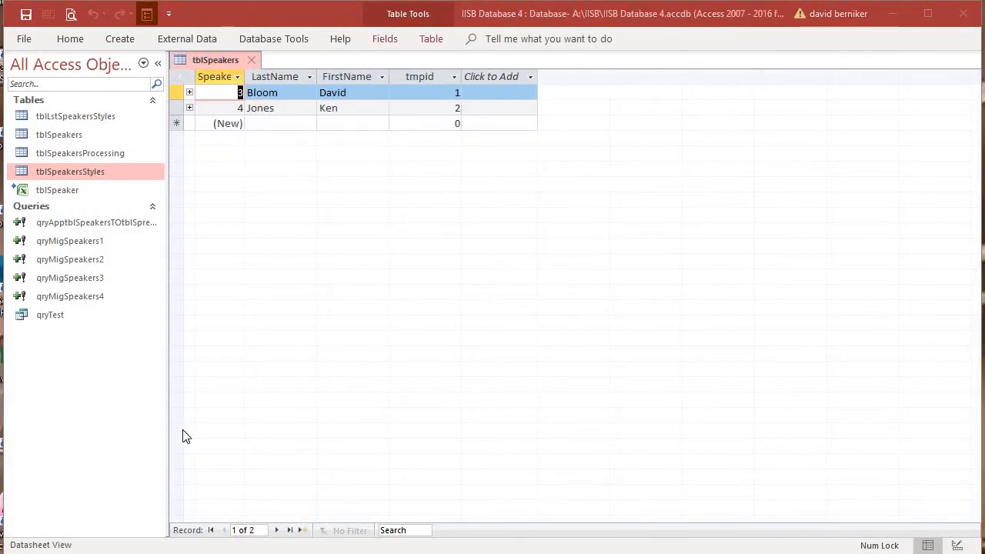
click(249, 60)
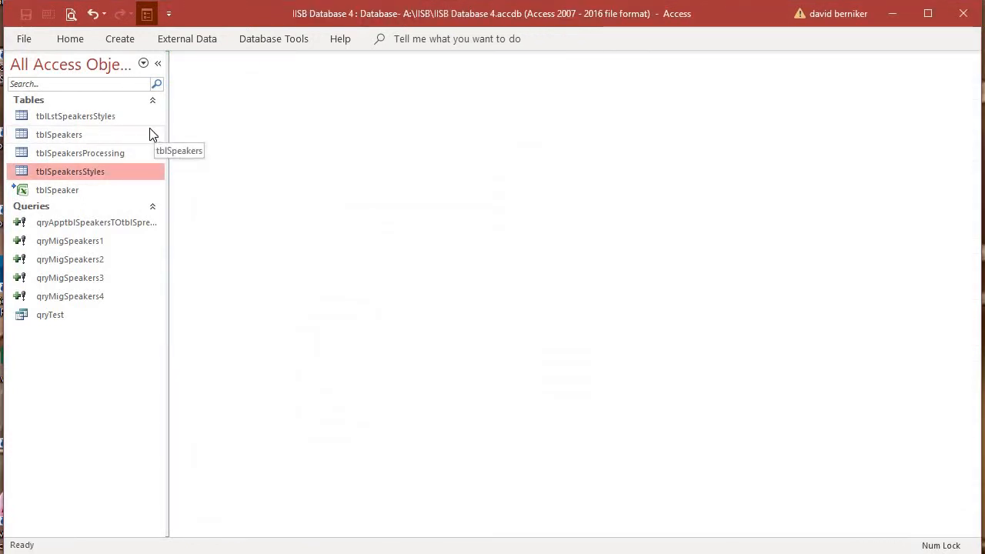
Create a new VBA module, and reposition and widen the code editor window so that its panes are fully visible
click(120, 39)
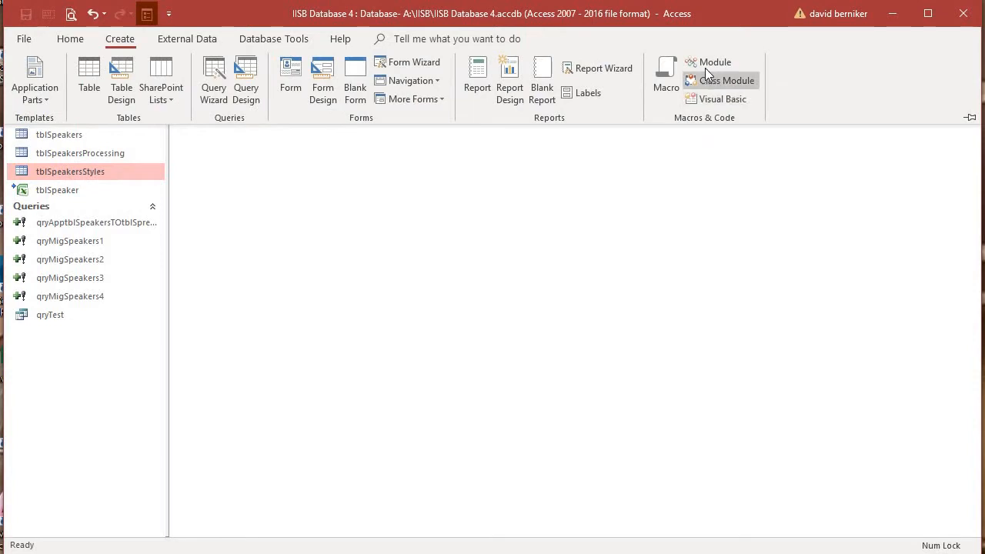
click(712, 63)
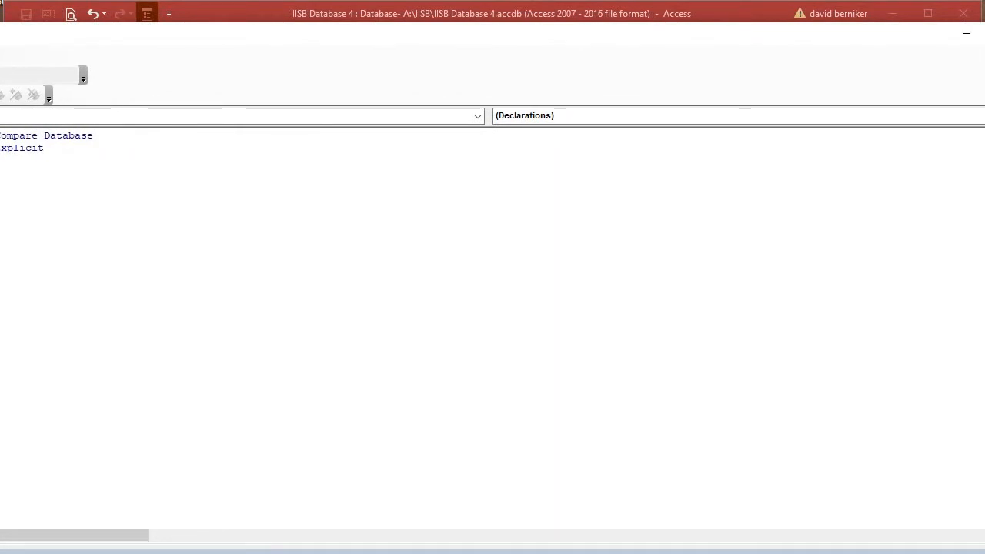
drag(656, 186, 385, 169)
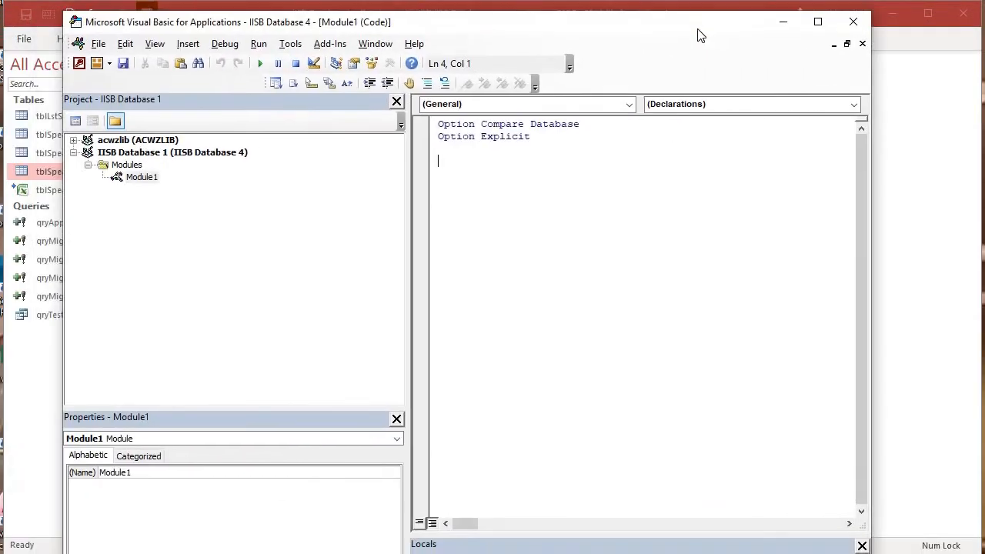
drag(700, 35, 689, 38)
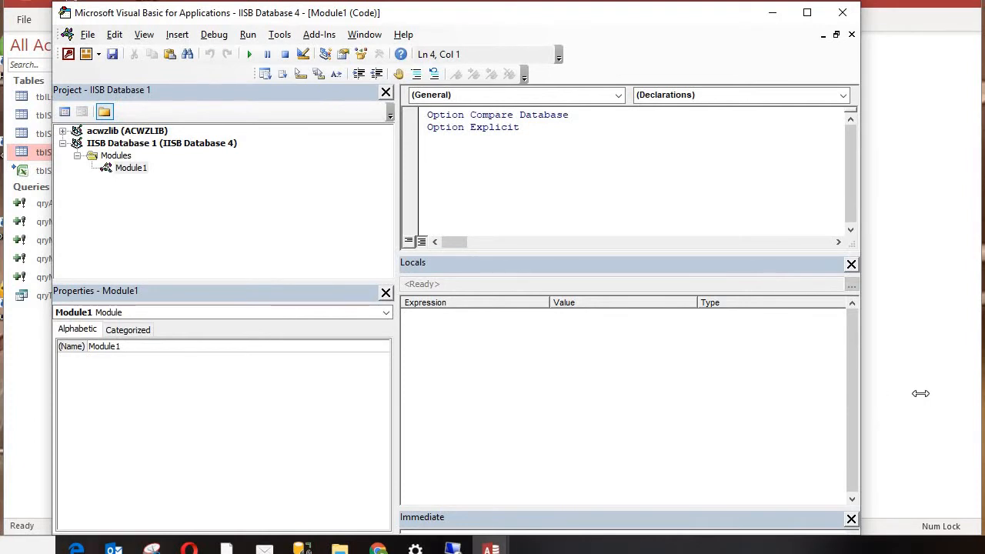
drag(921, 393, 971, 387)
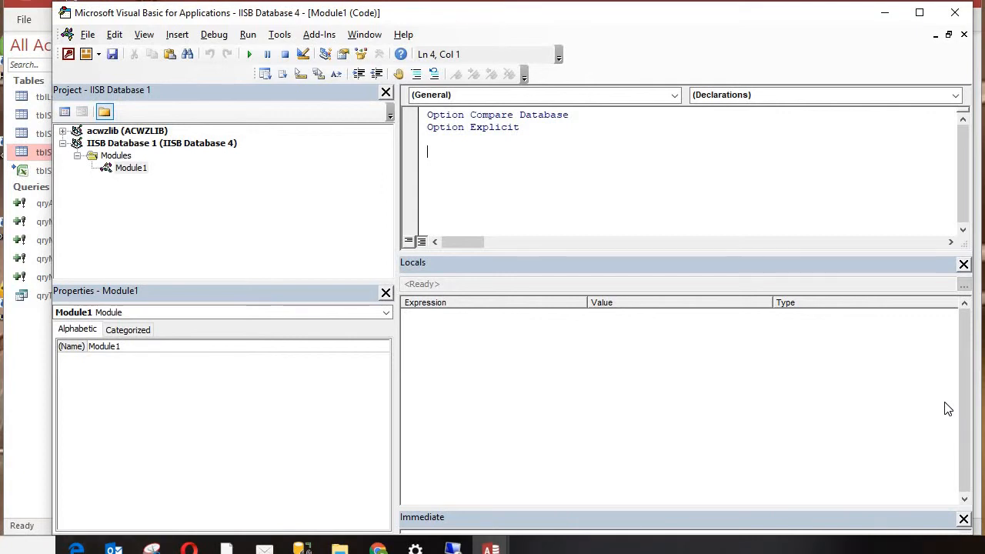
Declare a public function named importdata in Module1
text(public funciton)
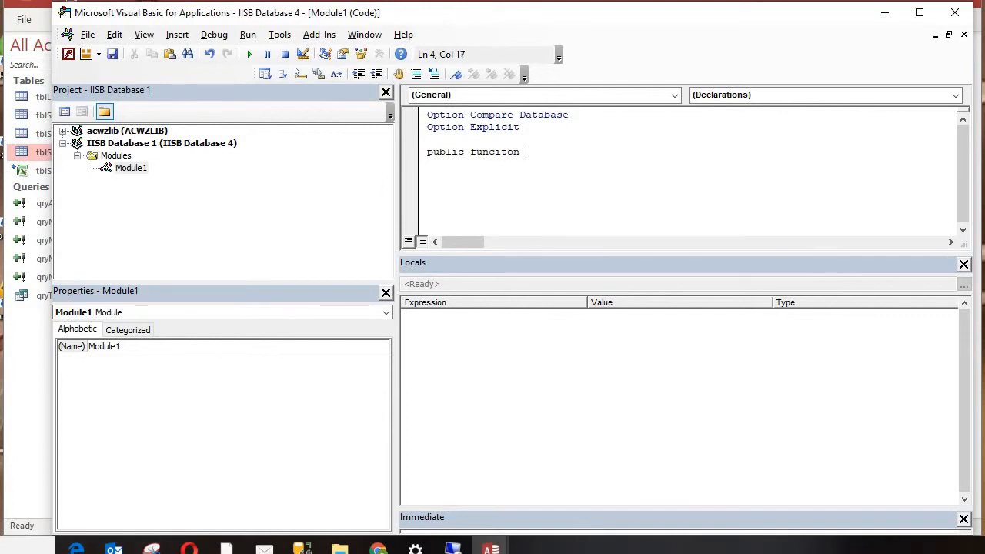
key(BackSpace)
key(BackSpace)
key(BackSpace)
key(BackSpace)
key(BackSpace)
text(tion import)
key(BackSpace)
key(BackSpace)
text(tdata)
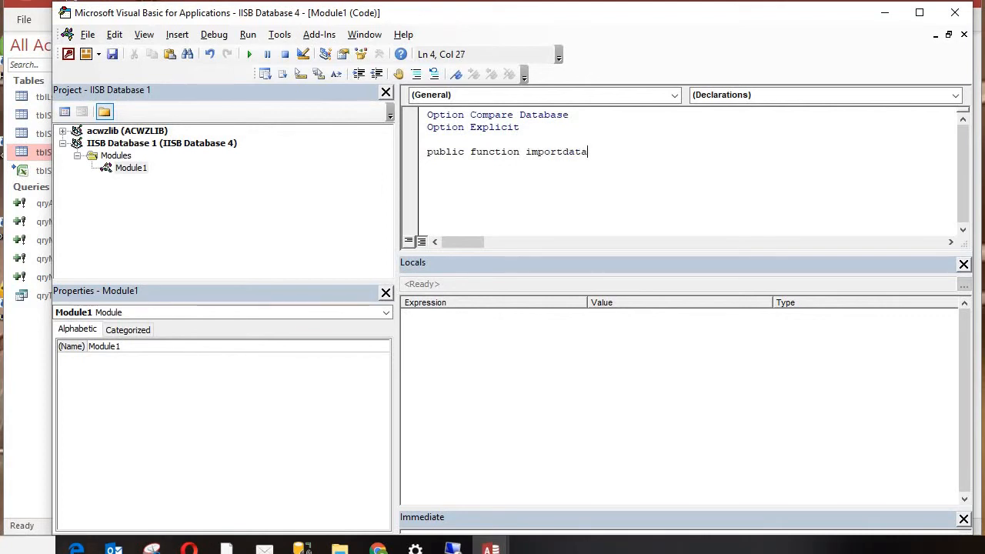
key(Return)
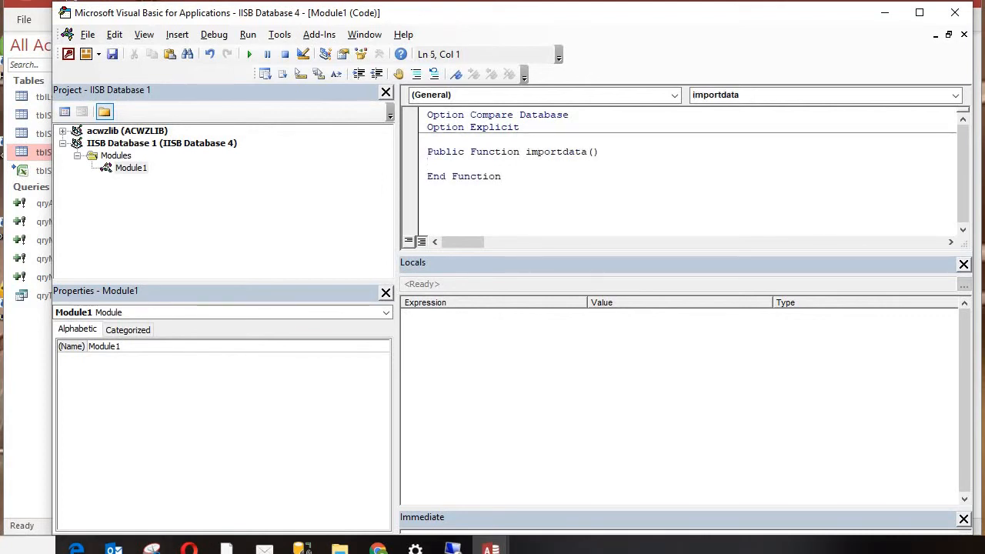
Write a DoCmd.OpenQuery call with the placeholder query name "qries" inside the importdata function
text(docmd.op)
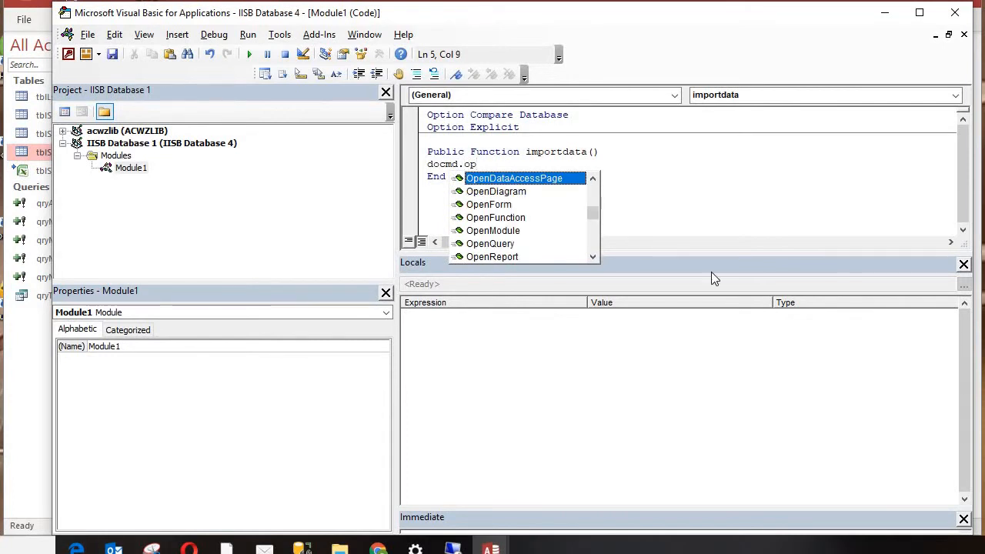
double_click(549, 244)
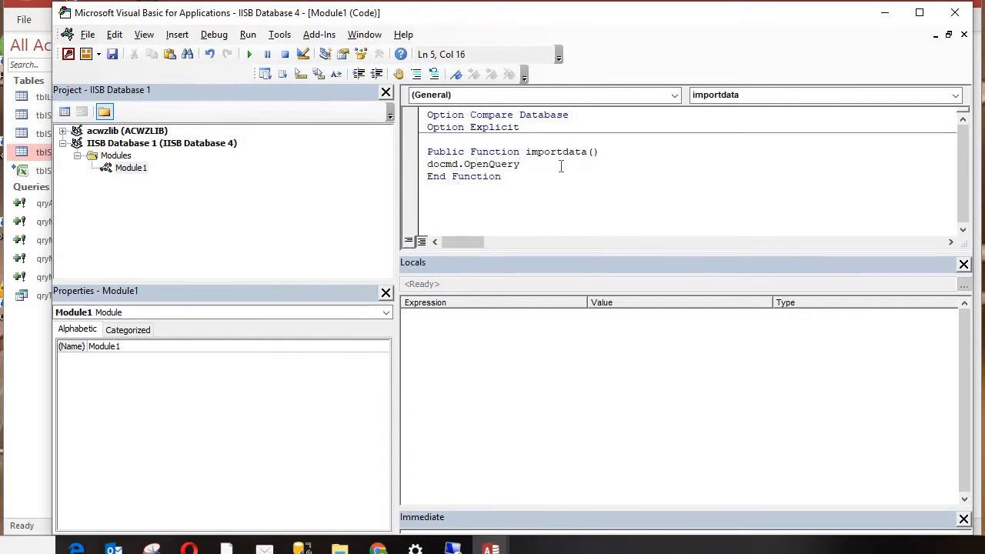
text(("qri)
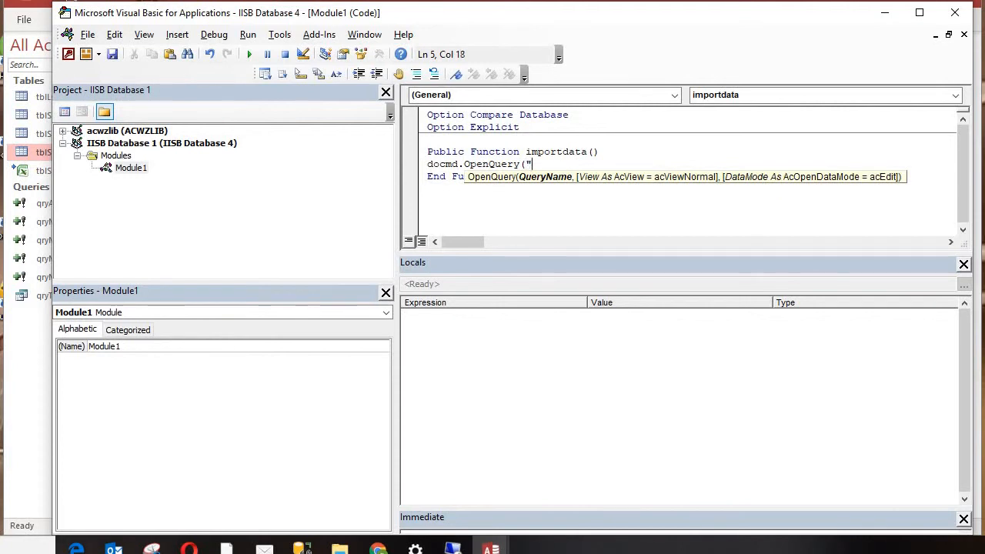
text(es"))
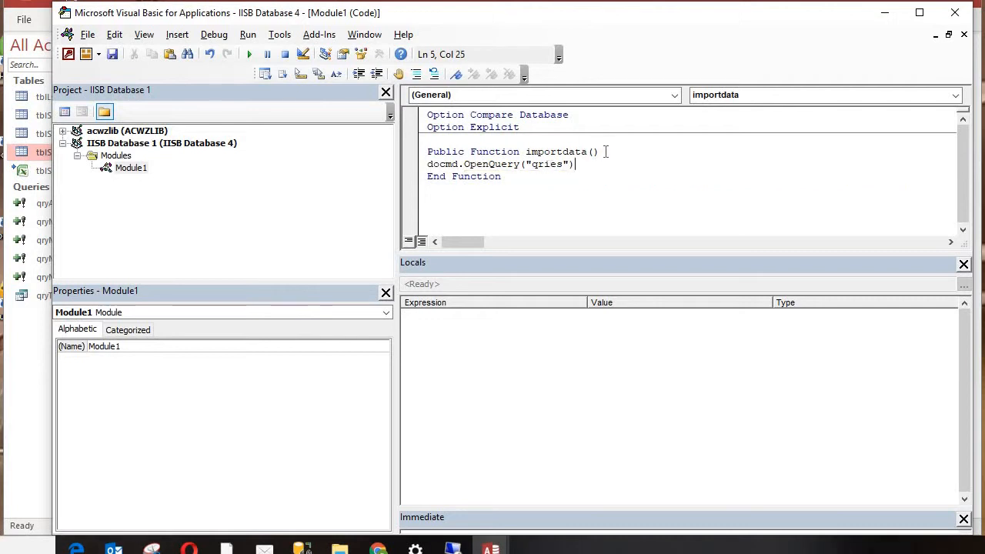
Insert the line DoCmd.SetWarnings False above the OpenQuery call, correcting the spelling of the method name
click(616, 151)
key(Return)
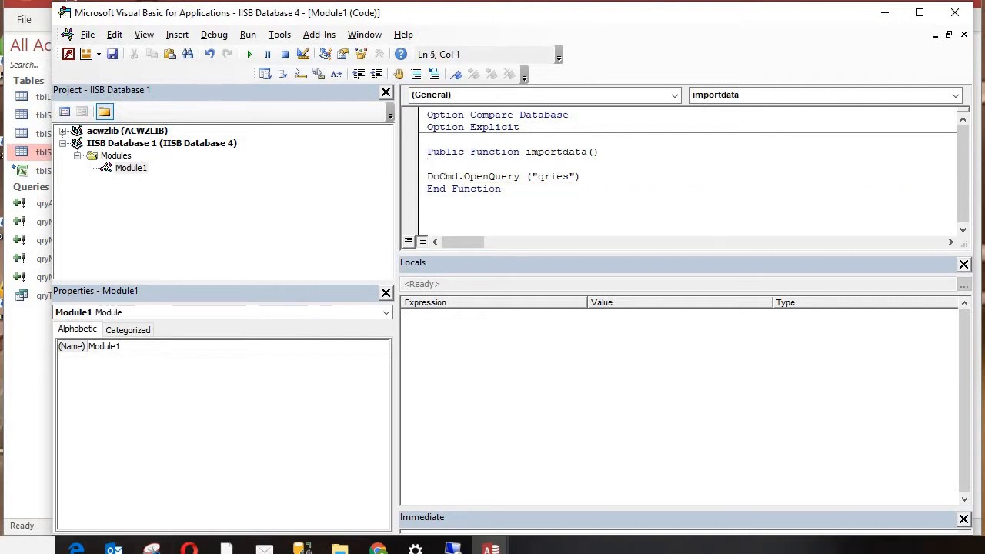
text(docmd.set)
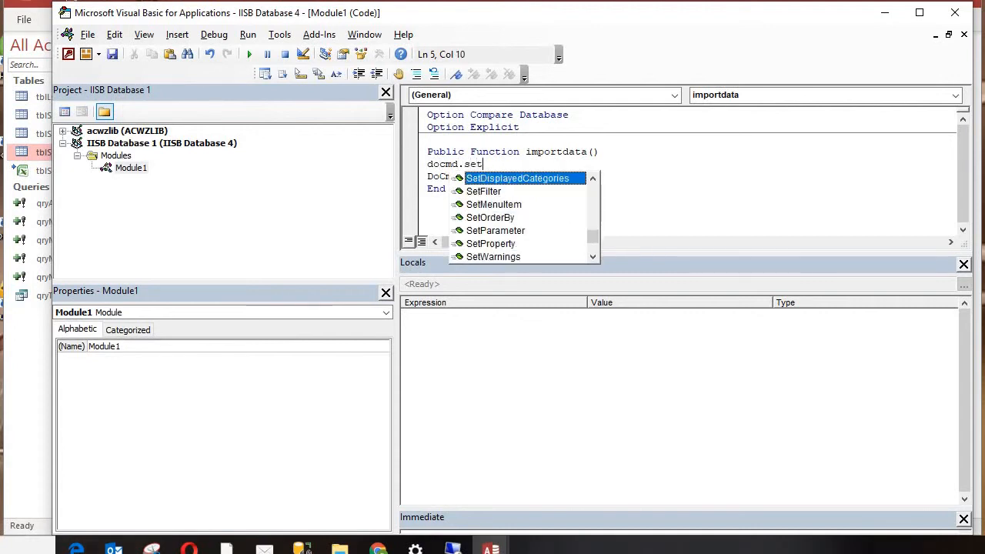
text(warnigns fal)
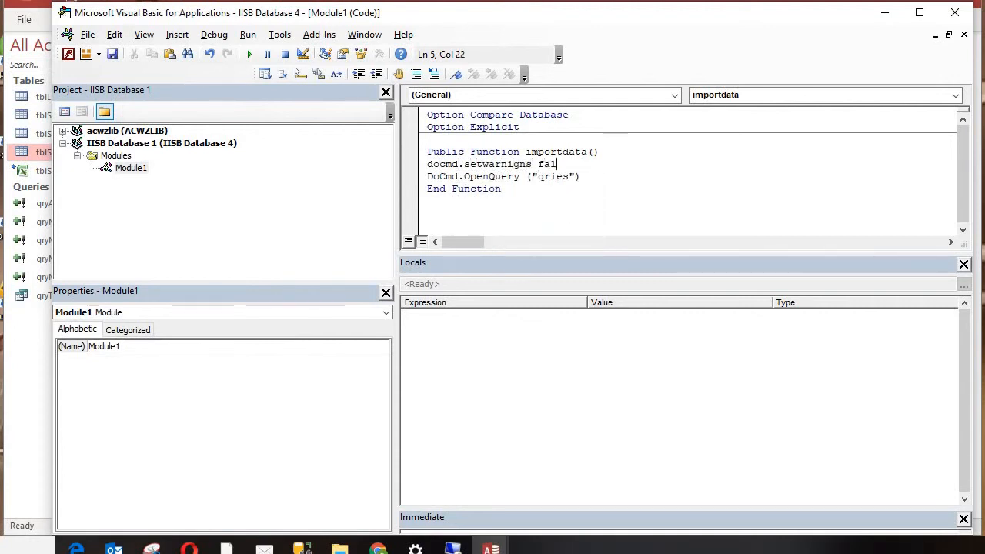
text(se)
click(625, 180)
click(526, 164)
key(BackSpace)
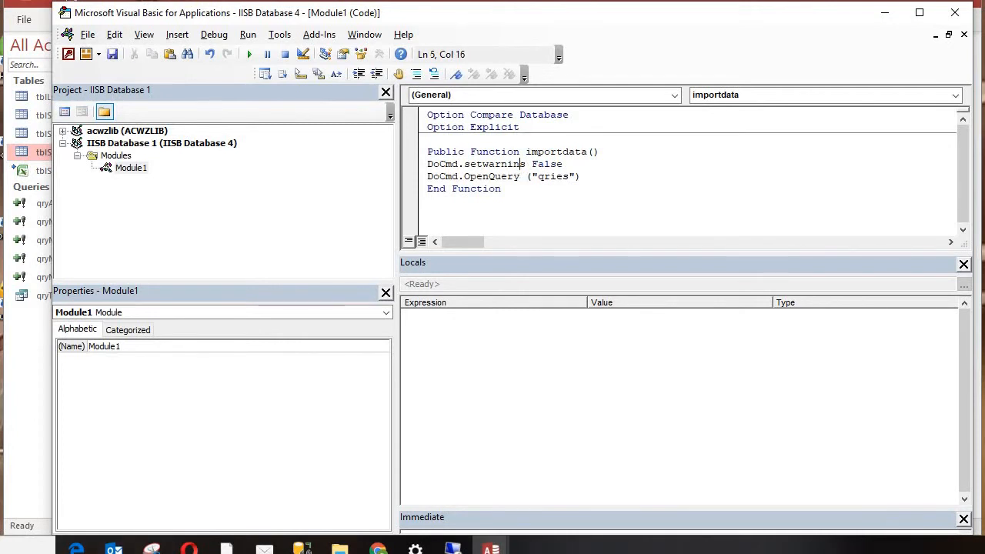
text(g)
Copy the DoCmd.SetWarnings False line onto a new line below the OpenQuery call
click(596, 166)
key(shift+Home)
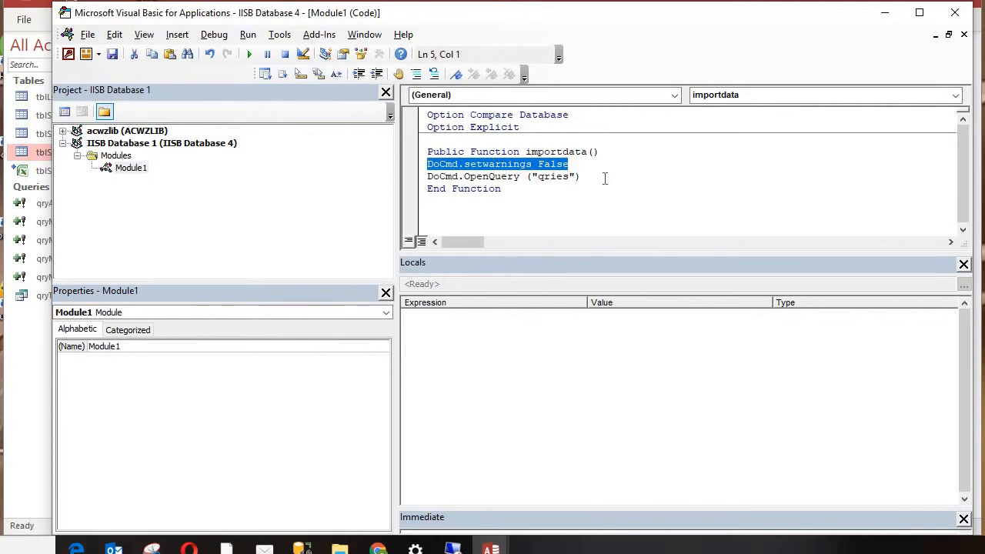
key(ctrl+c)
click(644, 176)
key(Return)
key(ctrl+v)
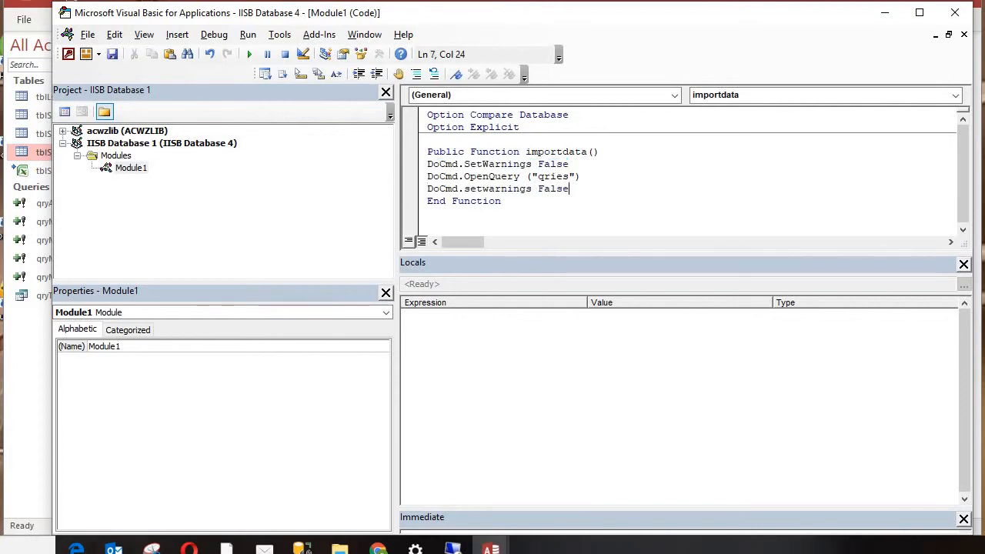
Change the argument of the second SetWarnings line, below the OpenQuery call, to True
key(BackSpace)
key(BackSpace)
key(BackSpace)
key(BackSpace)
key(BackSpace)
text(true)
click(586, 150)
Switch back to the Access database and open the tblSpeakersProcessing table in Design View
click(883, 13)
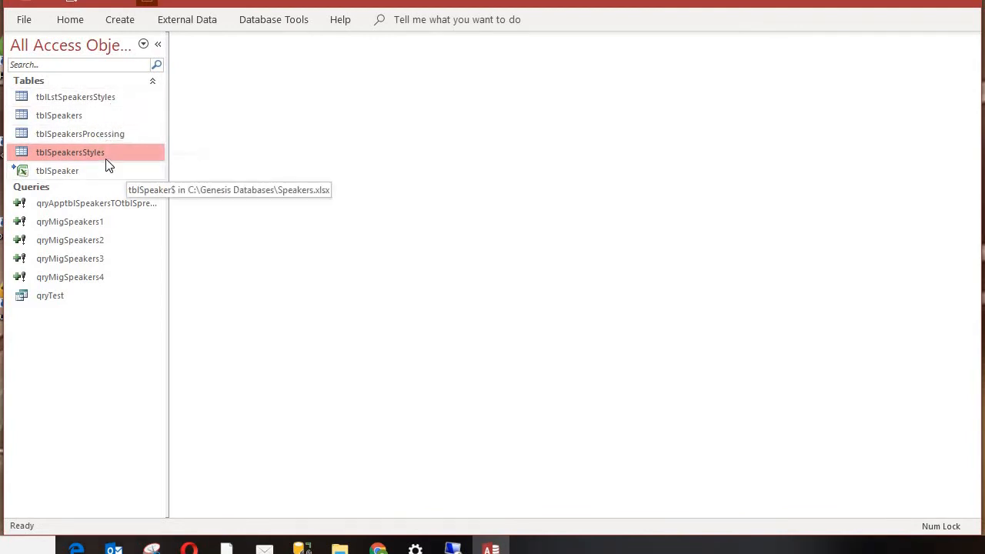
click(110, 135)
right_click(109, 135)
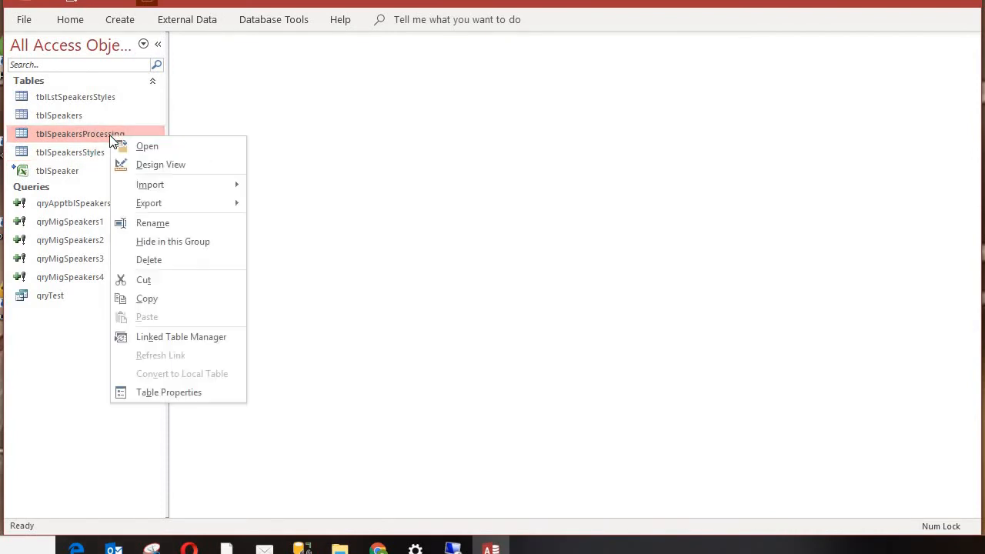
click(147, 160)
Add a field named imported with the Yes/No data type below CatergoryonWebsite in tblSpeakersProcessing
click(219, 176)
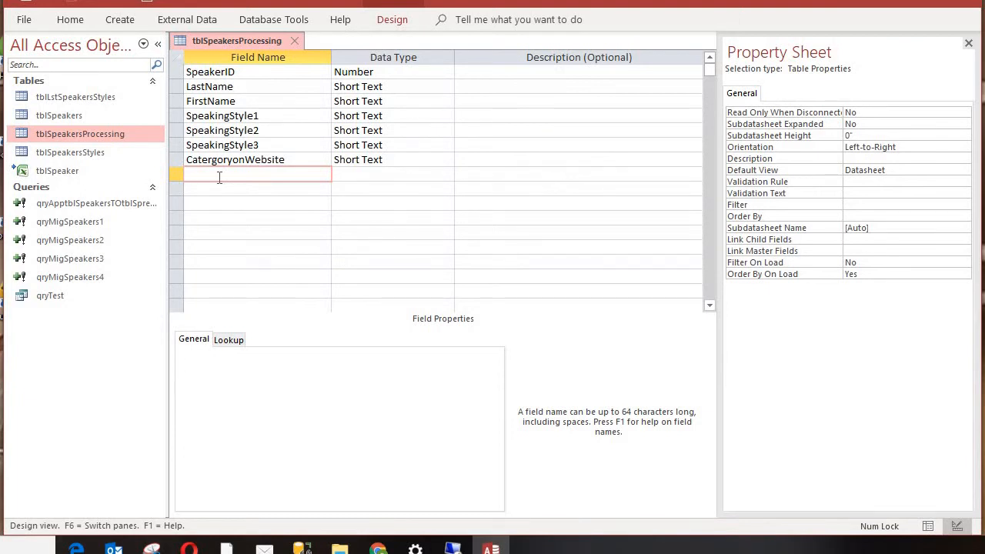
text(imported)
key(Tab)
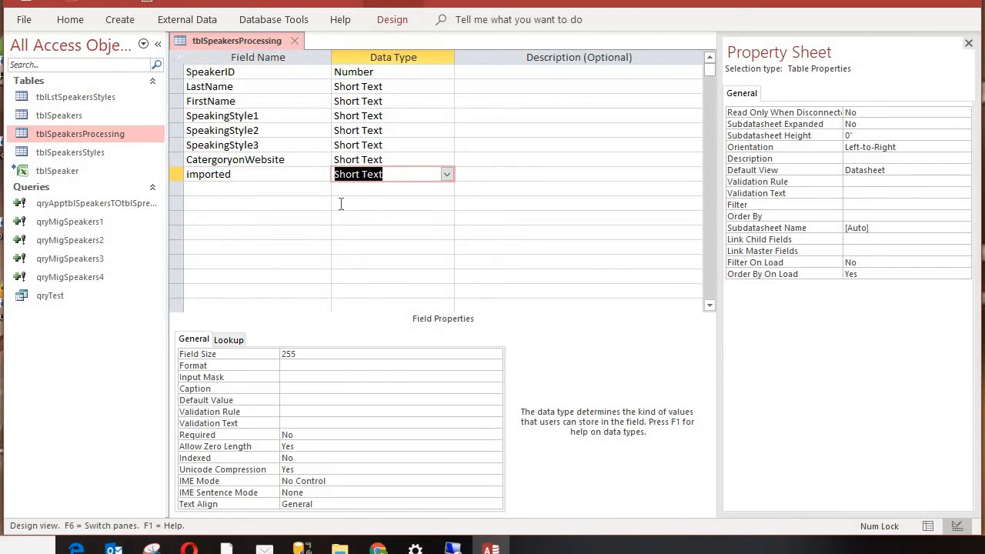
text(yes/No)
key(Tab)
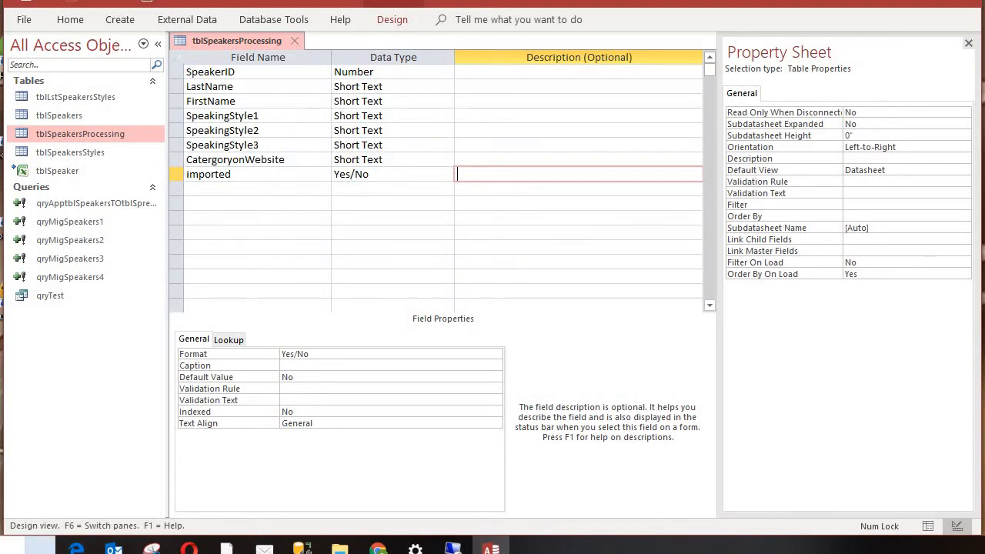
click(12, 546)
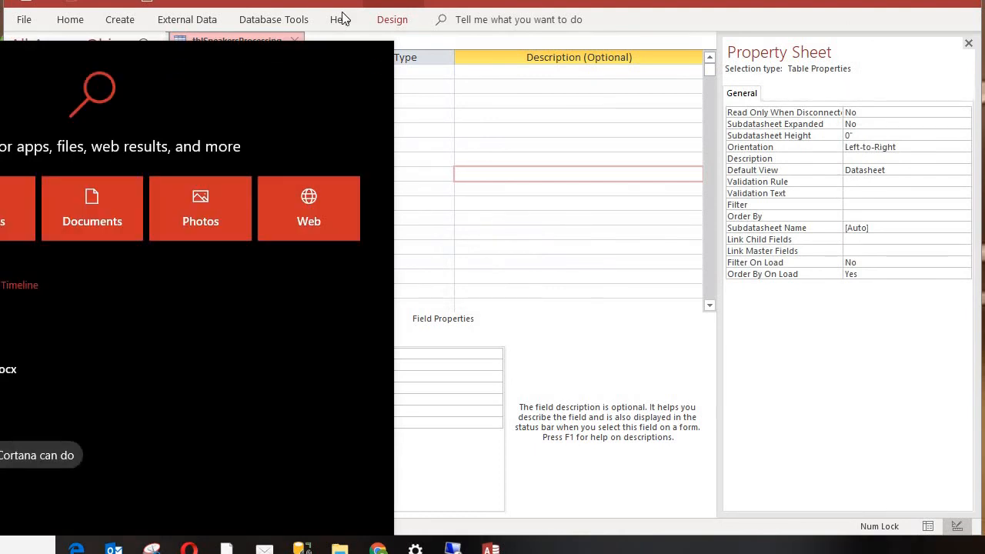
key(Escape)
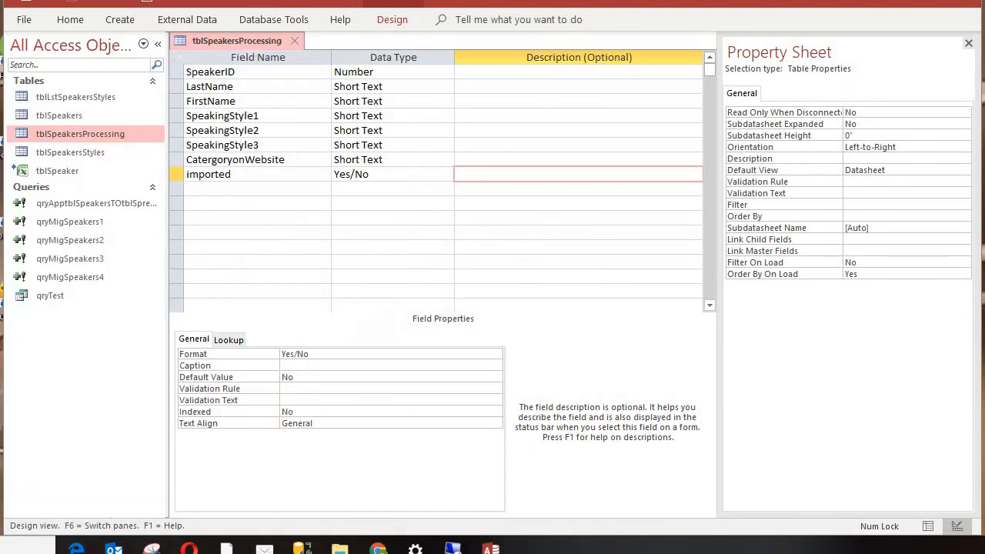